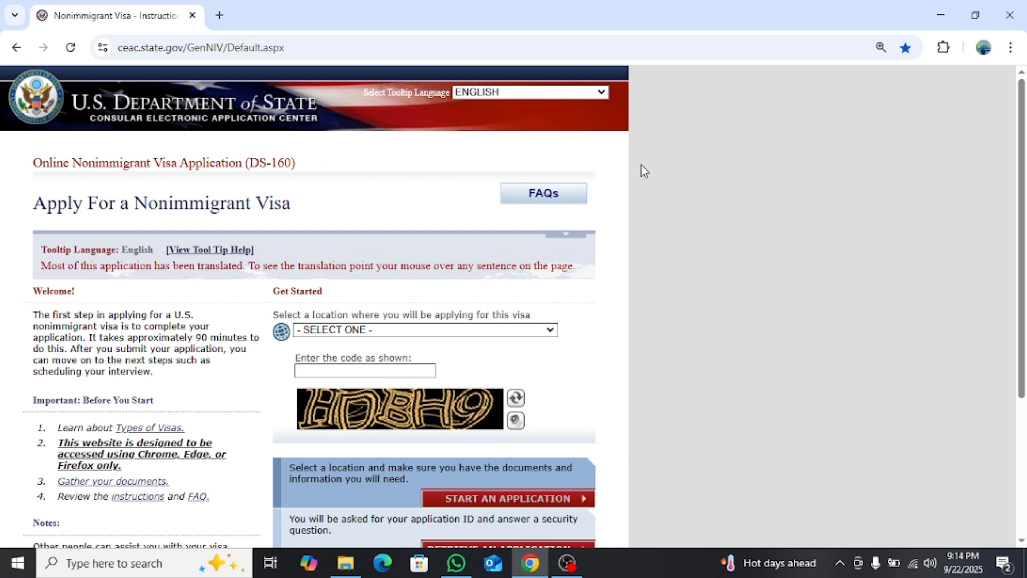
Highlight 'DS-160' in the page title to point it out
{"action": "left_click_drag", "start_coordinate": [245, 165], "coordinate": [320, 158]}
{"action": "left_click", "coordinate": [321, 160]}
{"action": "left_click_drag", "start_coordinate": [245, 162], "coordinate": [302, 170]}
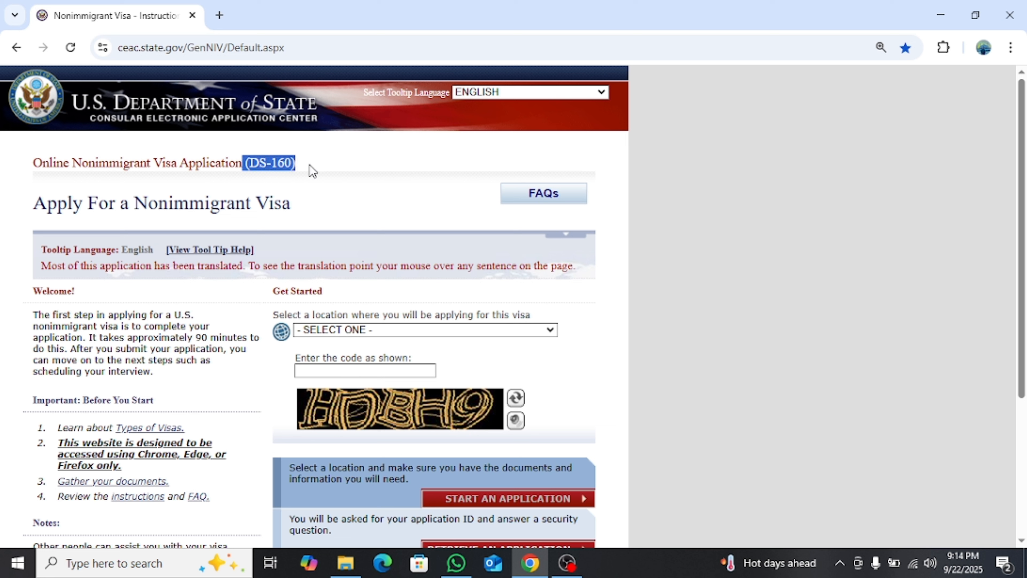
{"action": "left_click", "coordinate": [383, 152]}
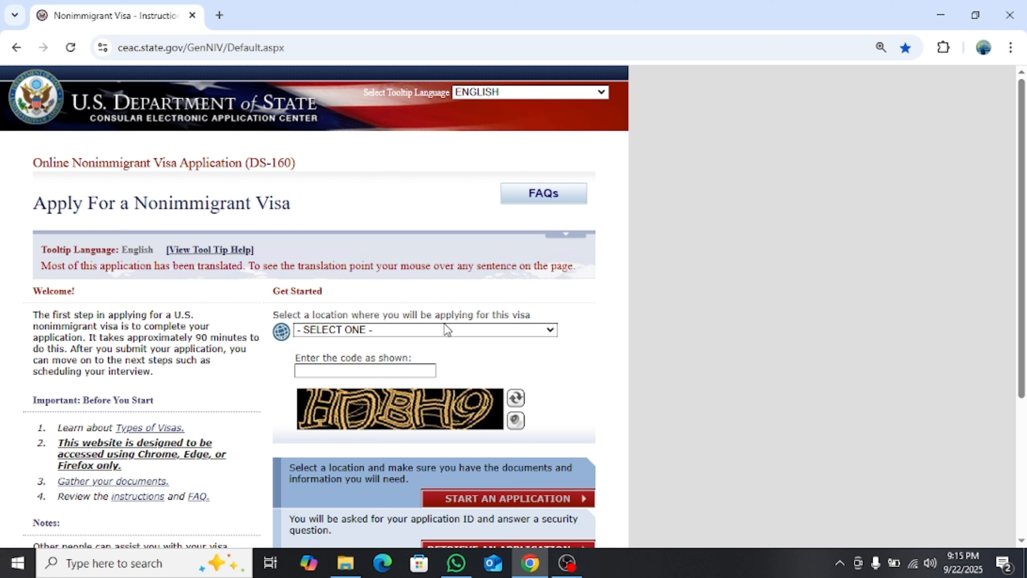
Choose PAKISTAN, ISLAMABAD as the application location
{"action": "left_click", "coordinate": [470, 330]}
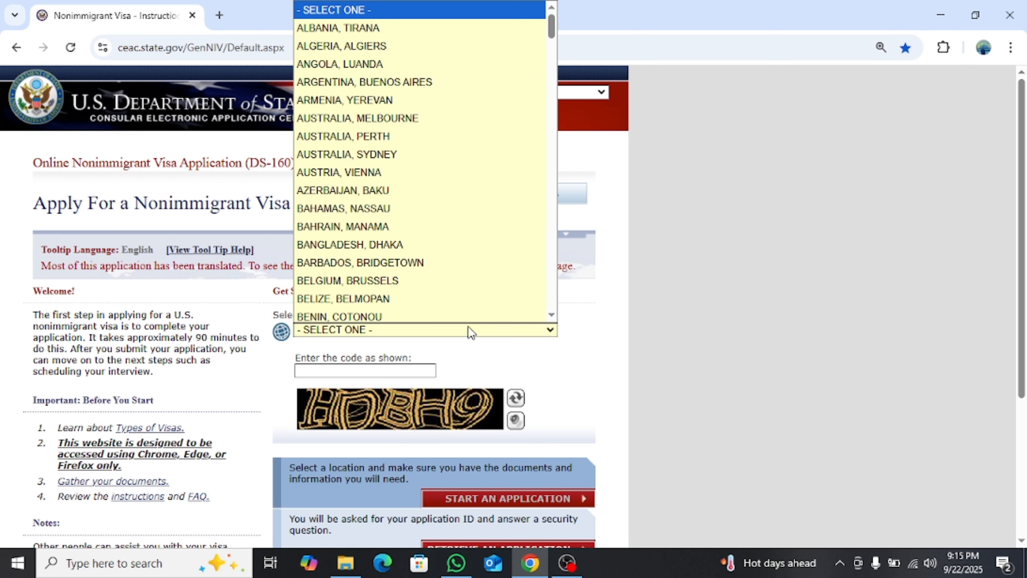
{"action": "scroll", "coordinate": [408, 158], "scroll_direction": "down", "scroll_amount": 6}
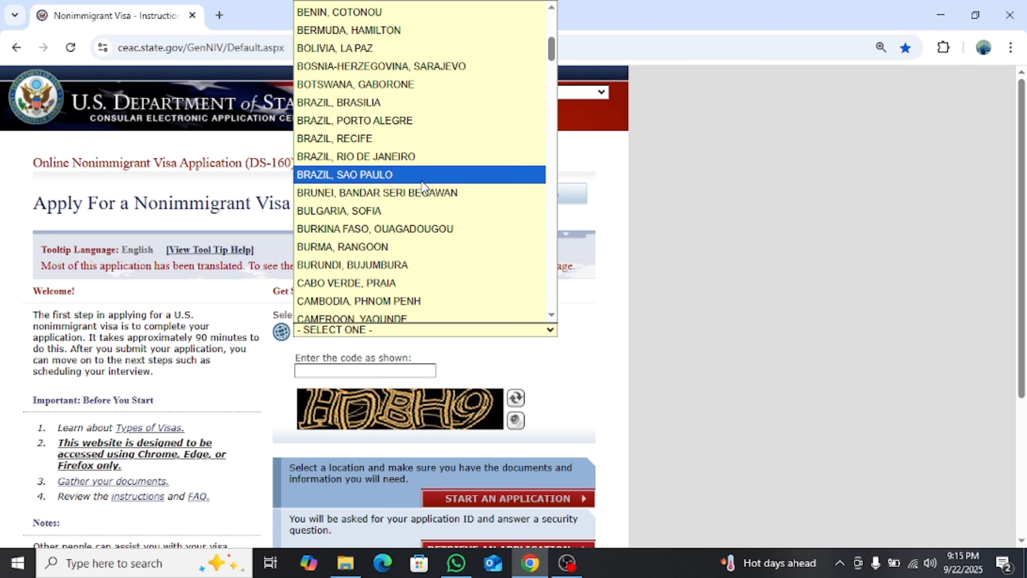
{"action": "scroll", "coordinate": [427, 198], "scroll_direction": "down", "scroll_amount": 3}
{"action": "scroll", "coordinate": [427, 199], "scroll_direction": "down", "scroll_amount": 3}
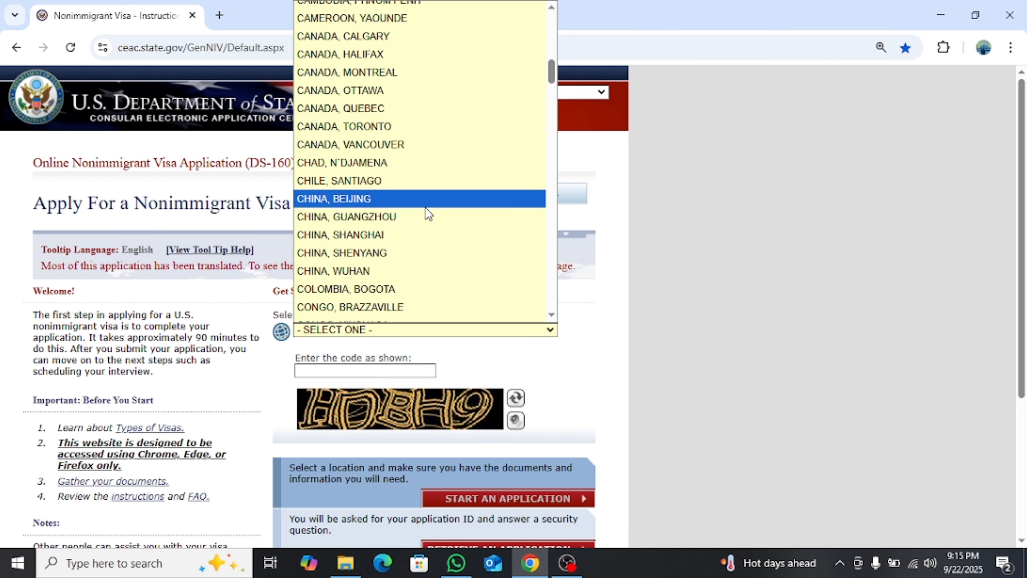
{"action": "scroll", "coordinate": [429, 214], "scroll_direction": "down", "scroll_amount": 8}
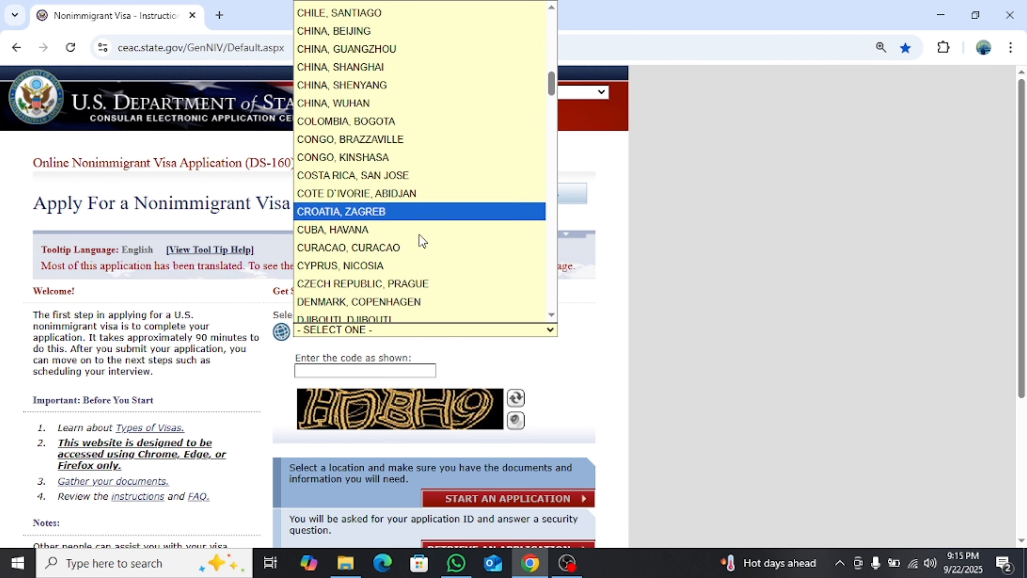
{"action": "key", "text": "p"}
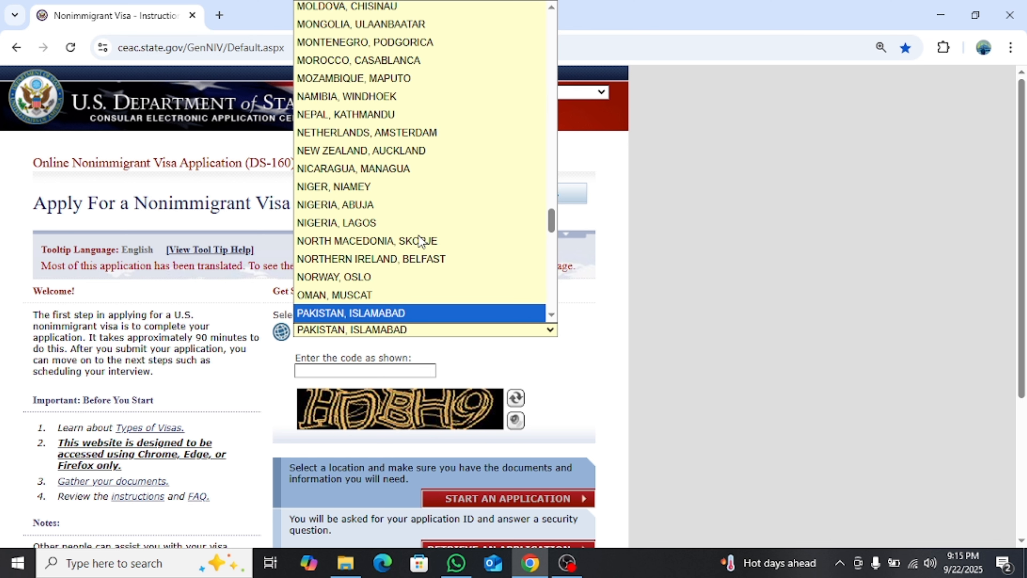
{"action": "scroll", "coordinate": [404, 226], "scroll_direction": "down", "scroll_amount": 3}
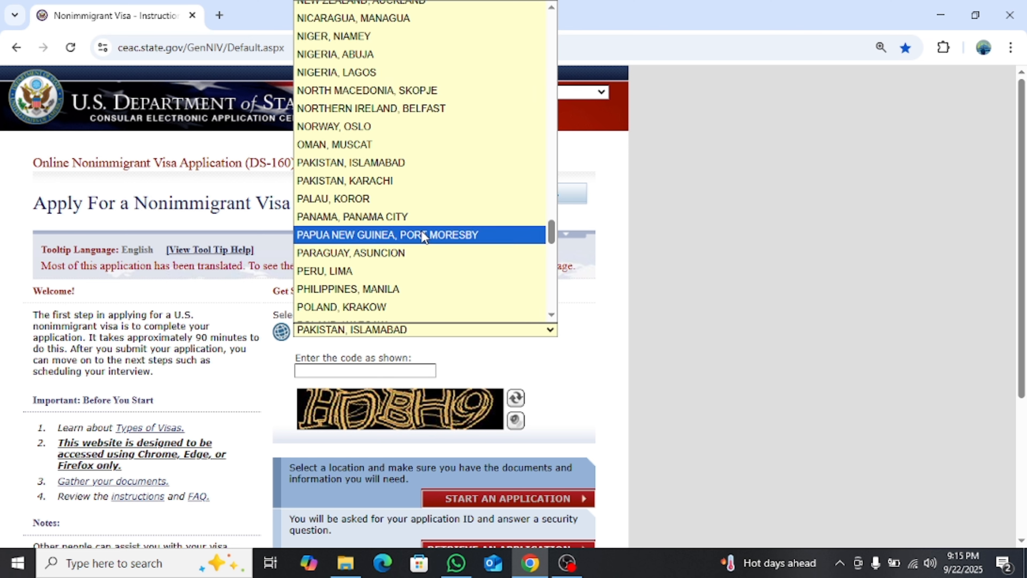
{"action": "left_click", "coordinate": [400, 164]}
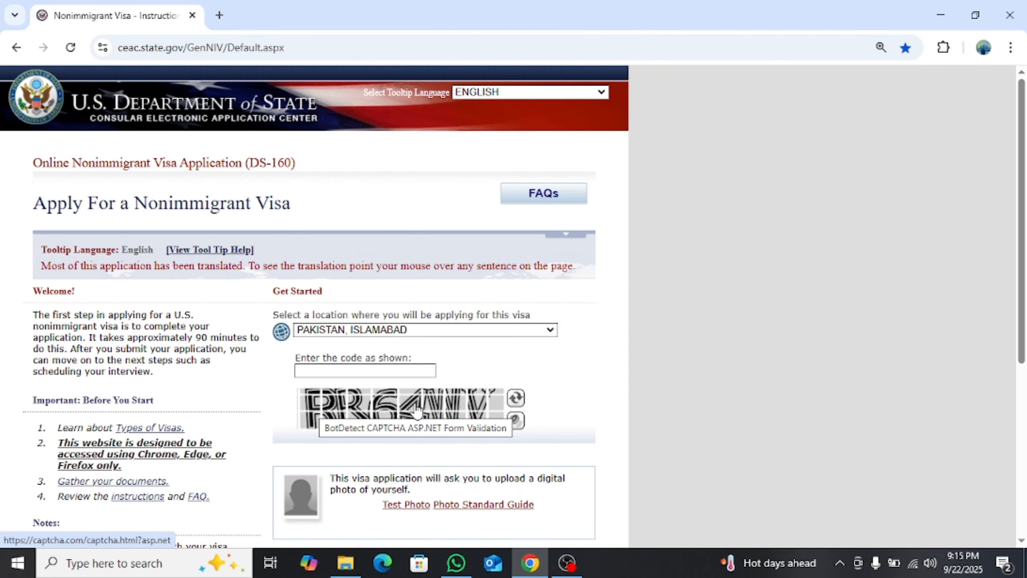
Enter the security code shown in the CAPTCHA image
{"action": "left_click", "coordinate": [328, 368]}
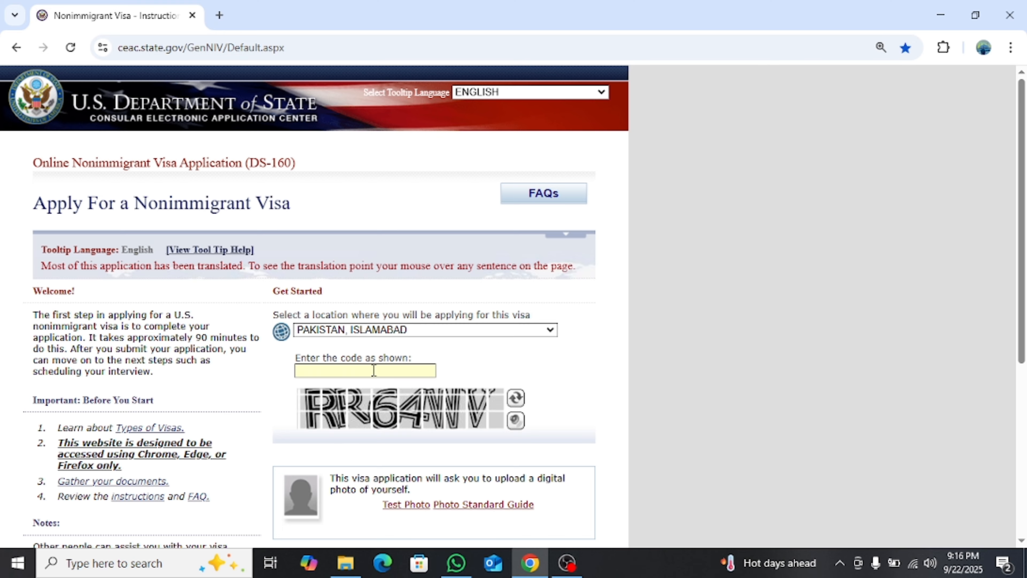
{"action": "type", "text": "RR64WV"}
{"action": "scroll", "coordinate": [424, 368], "scroll_direction": "down", "scroll_amount": 7}
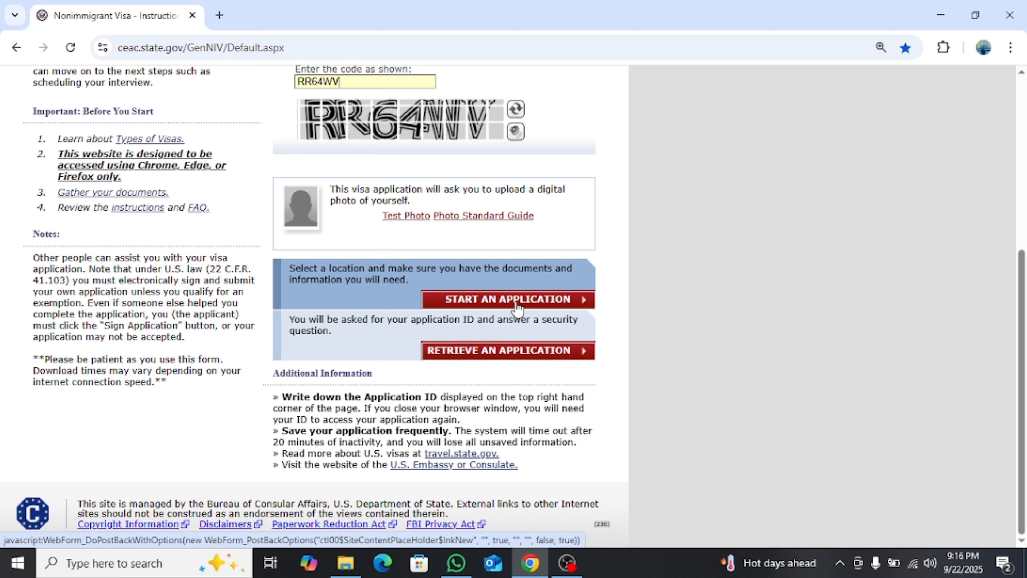
Start a new application, agree to the notice, and highlight the new Application ID
{"action": "left_click", "coordinate": [537, 306]}
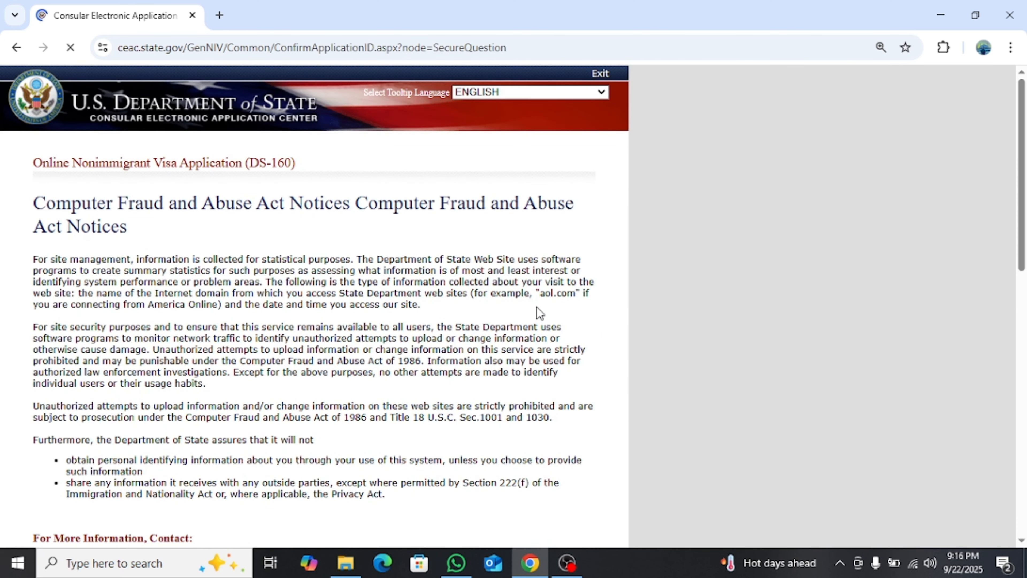
{"action": "scroll", "coordinate": [435, 261], "scroll_direction": "down", "scroll_amount": 3}
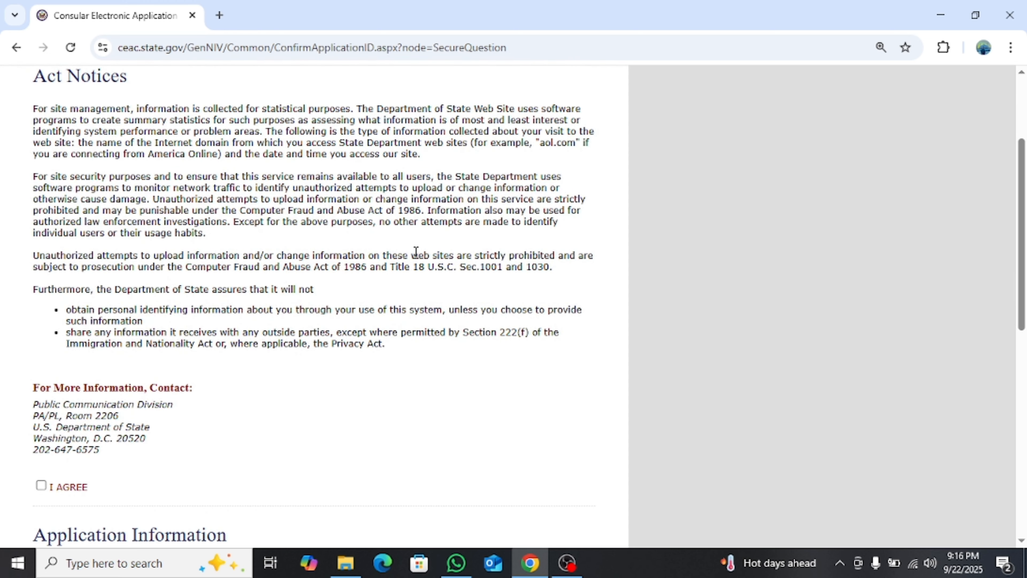
{"action": "scroll", "coordinate": [320, 215], "scroll_direction": "down", "scroll_amount": 3}
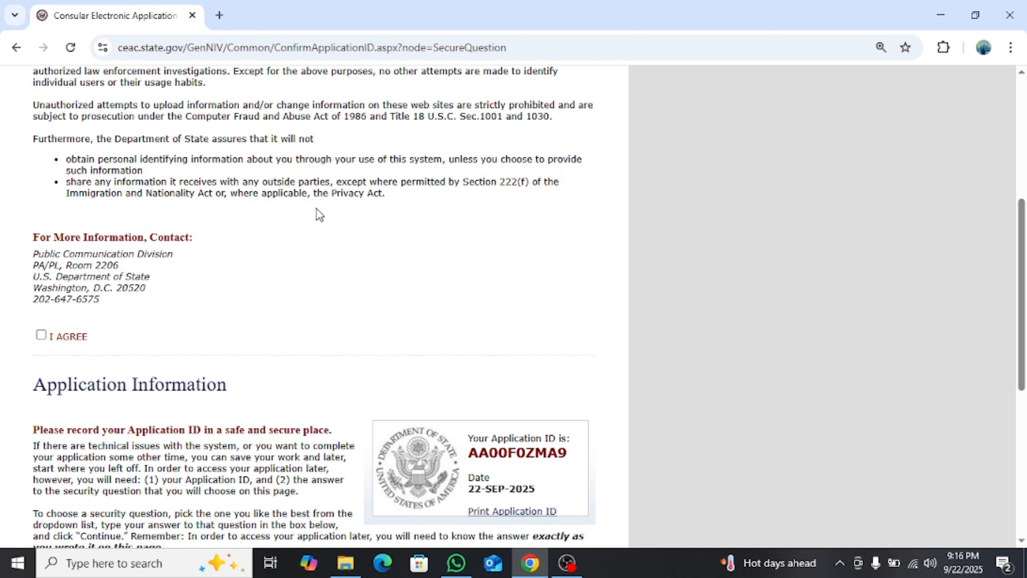
{"action": "left_click", "coordinate": [41, 336]}
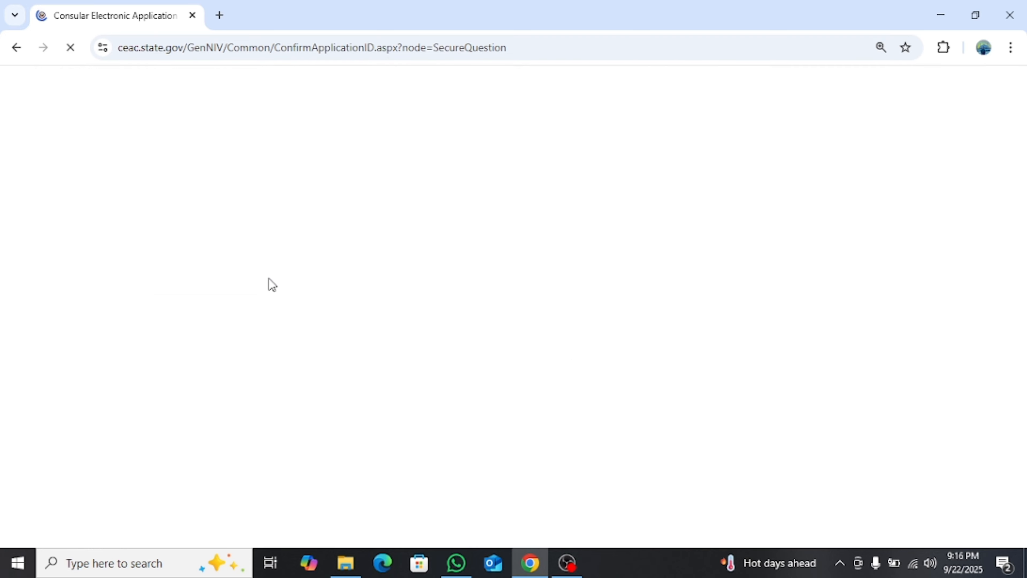
{"action": "scroll", "coordinate": [270, 280], "scroll_direction": "down", "scroll_amount": 8}
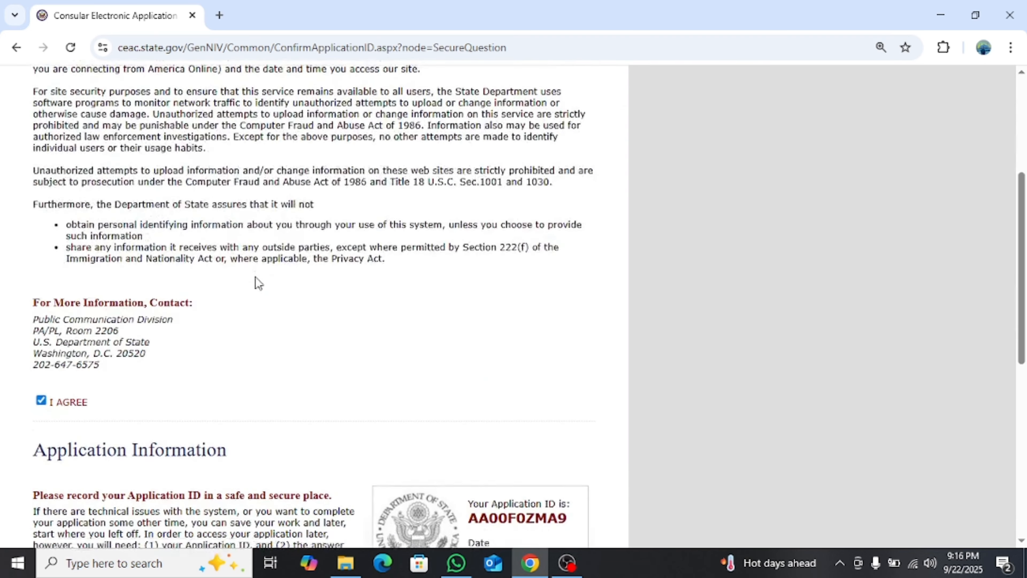
{"action": "scroll", "coordinate": [495, 309], "scroll_direction": "down", "scroll_amount": 1}
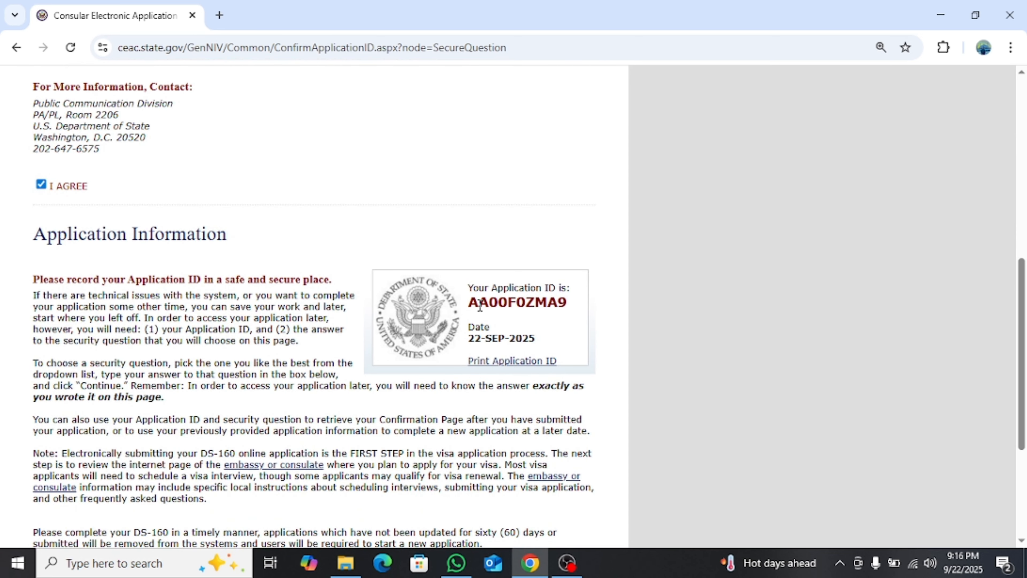
{"action": "left_click_drag", "start_coordinate": [470, 302], "coordinate": [568, 302]}
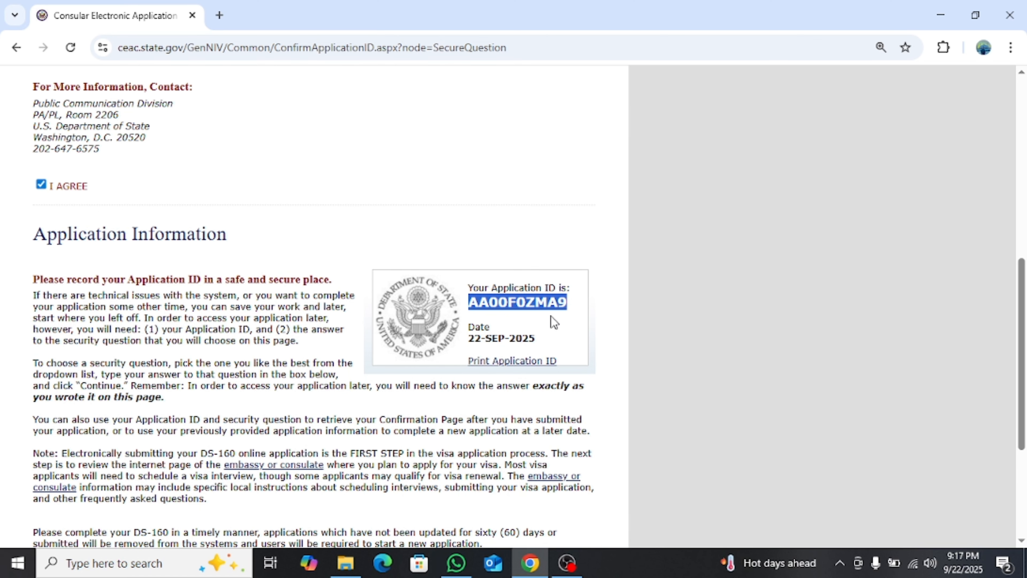
Choose the favorite childhood friend security question and continue to the form
{"action": "scroll", "coordinate": [555, 321], "scroll_direction": "down", "scroll_amount": 5}
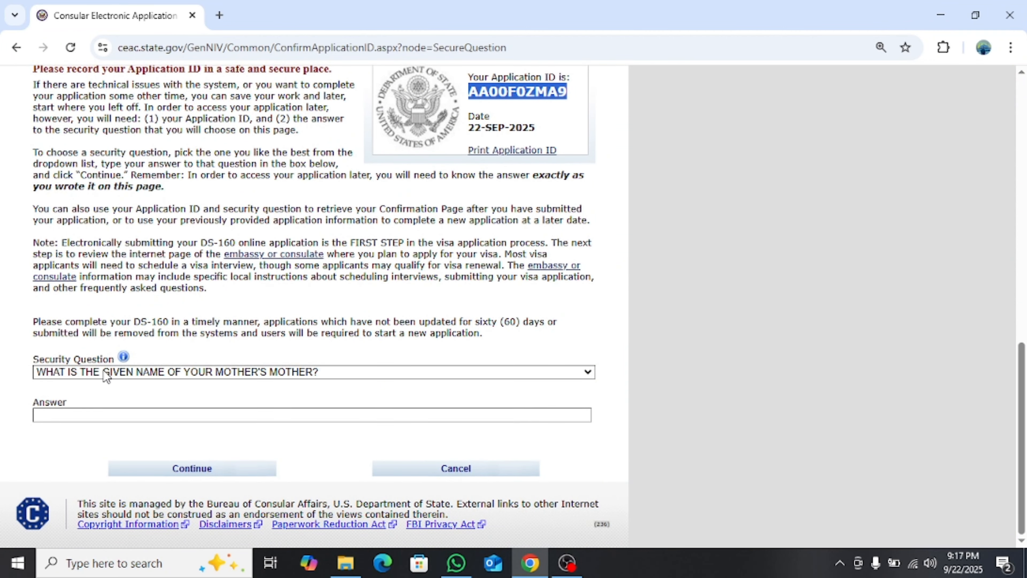
{"action": "left_click", "coordinate": [225, 373]}
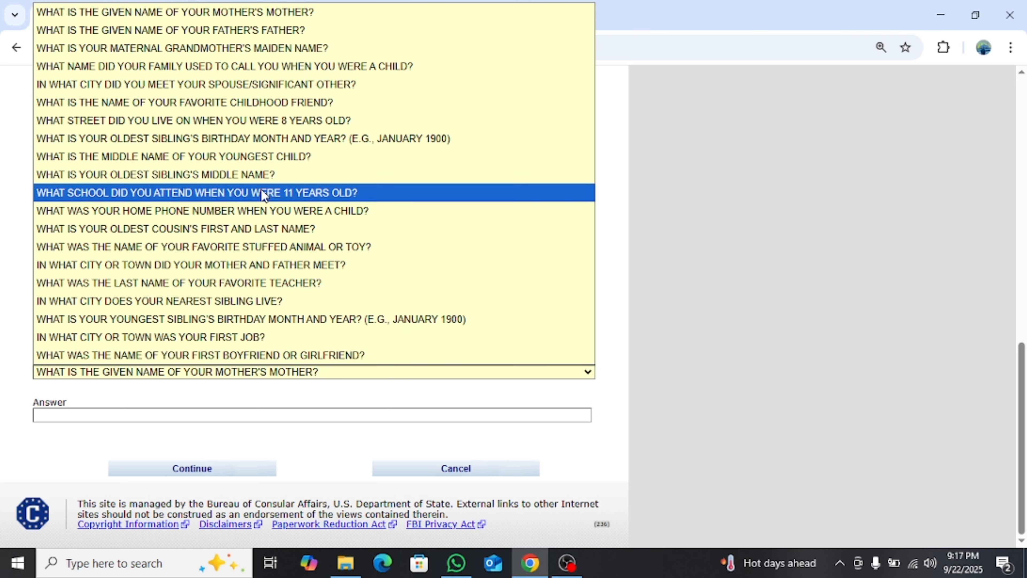
{"action": "left_click", "coordinate": [294, 106]}
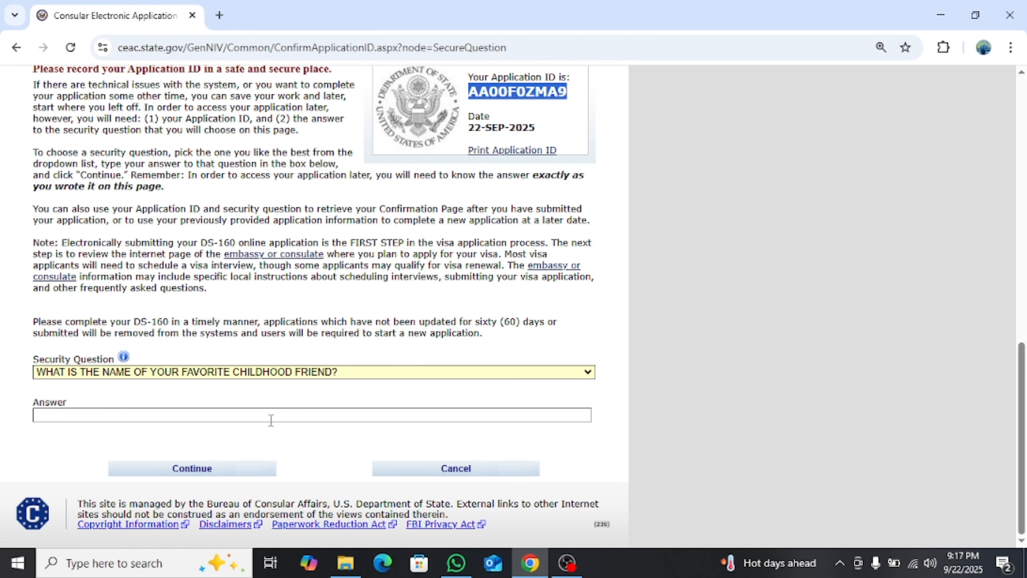
{"action": "left_click", "coordinate": [176, 466]}
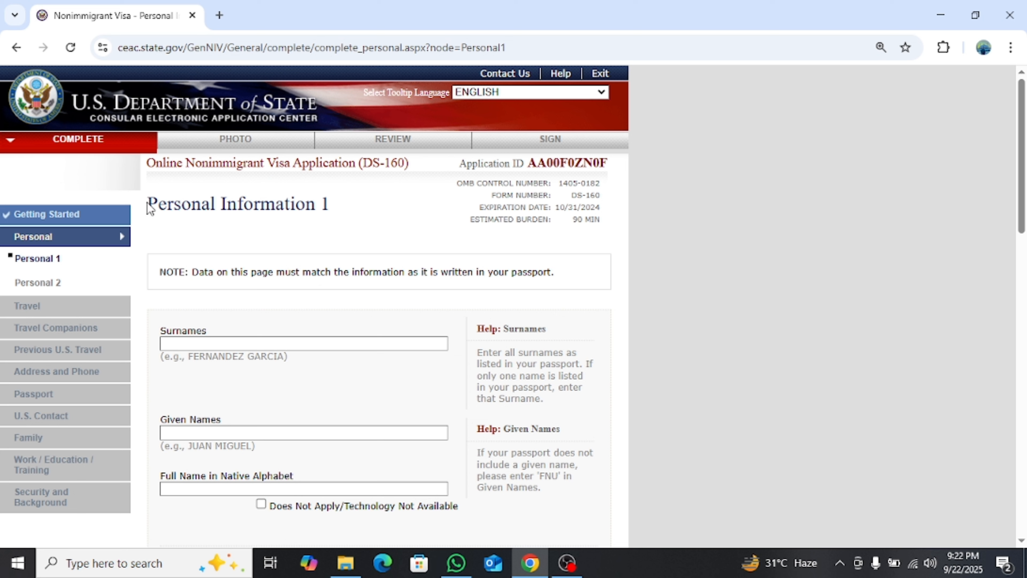
Answer No to both the name telecode and other names used questions
{"action": "left_click_drag", "start_coordinate": [150, 209], "coordinate": [311, 243]}
{"action": "left_click", "coordinate": [310, 245]}
{"action": "scroll", "coordinate": [261, 326], "scroll_direction": "down", "scroll_amount": 2}
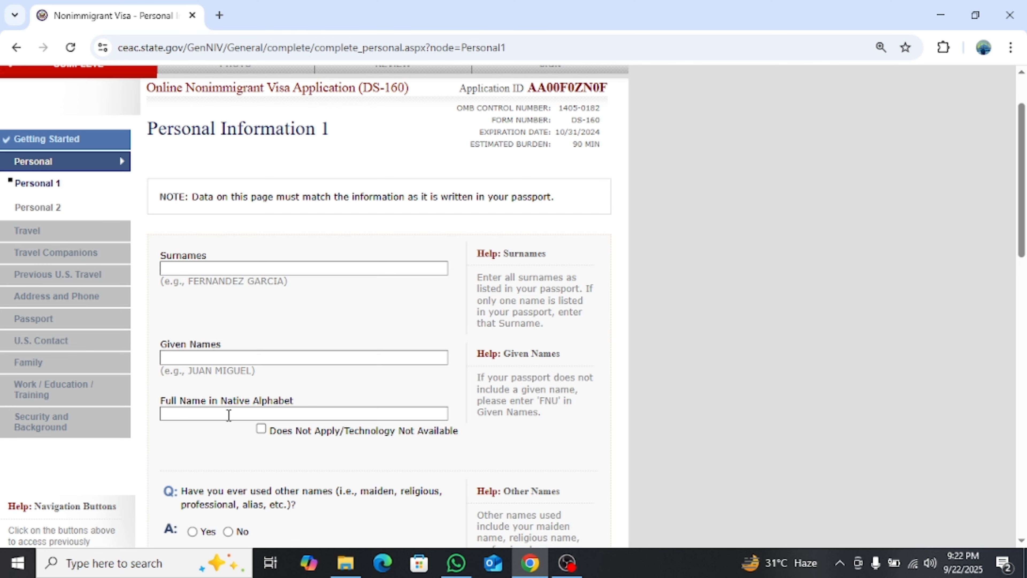
{"action": "scroll", "coordinate": [281, 397], "scroll_direction": "down", "scroll_amount": 5}
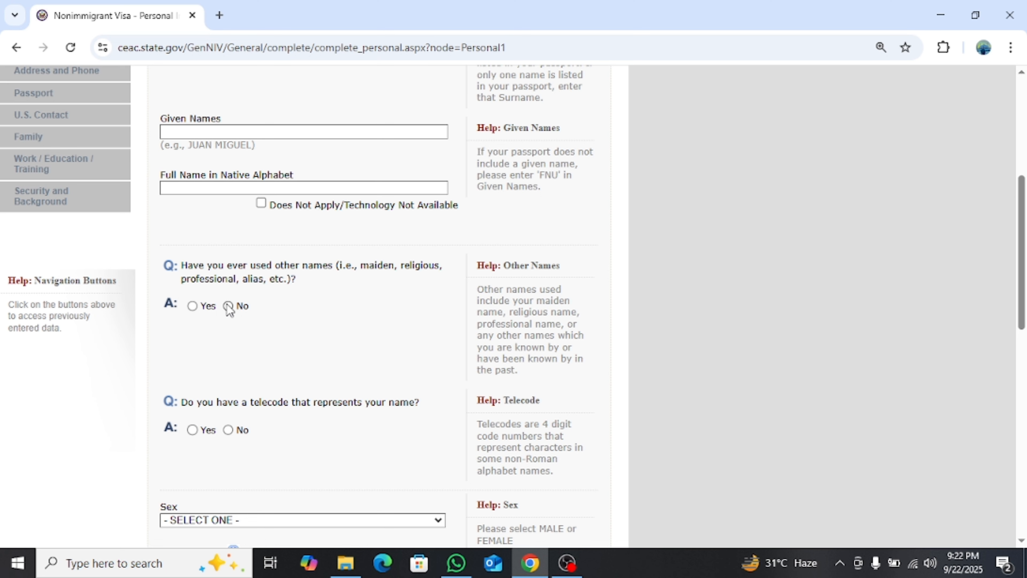
{"action": "scroll", "coordinate": [254, 389], "scroll_direction": "down", "scroll_amount": 3}
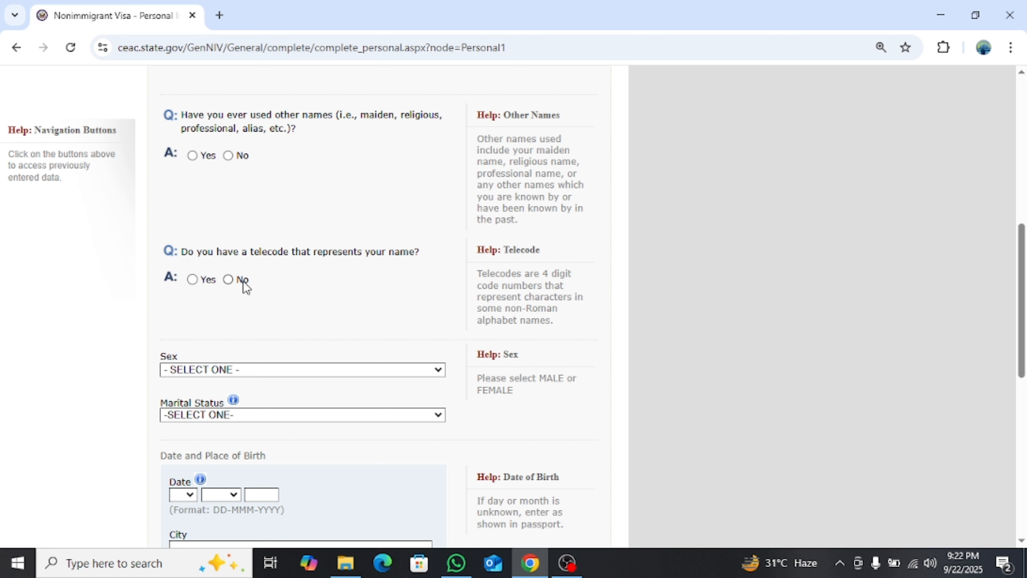
{"action": "left_click", "coordinate": [229, 281]}
{"action": "left_click", "coordinate": [229, 157]}
Set sex to MALE and marital status to SINGLE
{"action": "scroll", "coordinate": [328, 229], "scroll_direction": "down", "scroll_amount": 3}
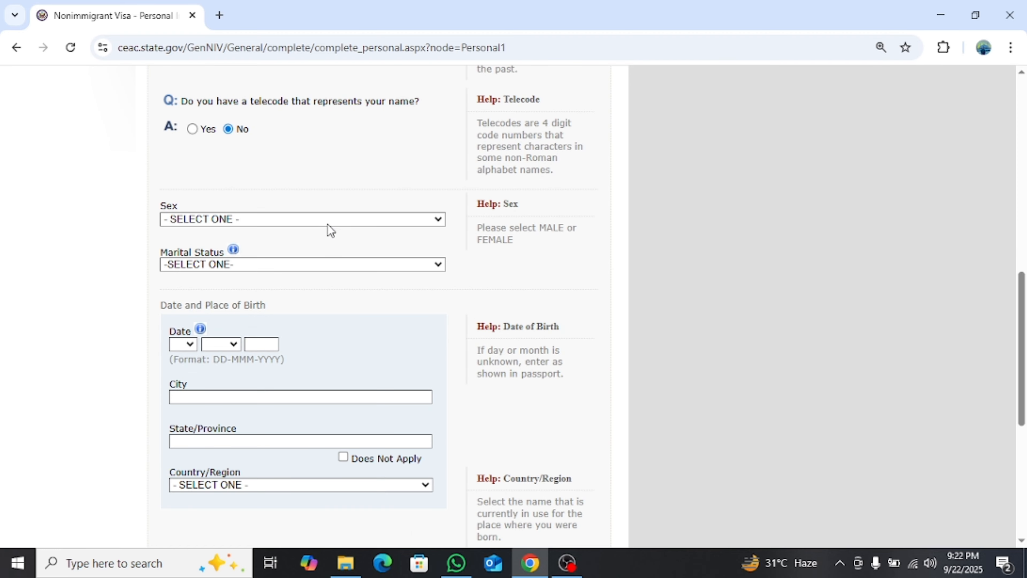
{"action": "scroll", "coordinate": [189, 221], "scroll_direction": "up", "scroll_amount": 8}
{"action": "scroll", "coordinate": [196, 221], "scroll_direction": "down", "scroll_amount": 8}
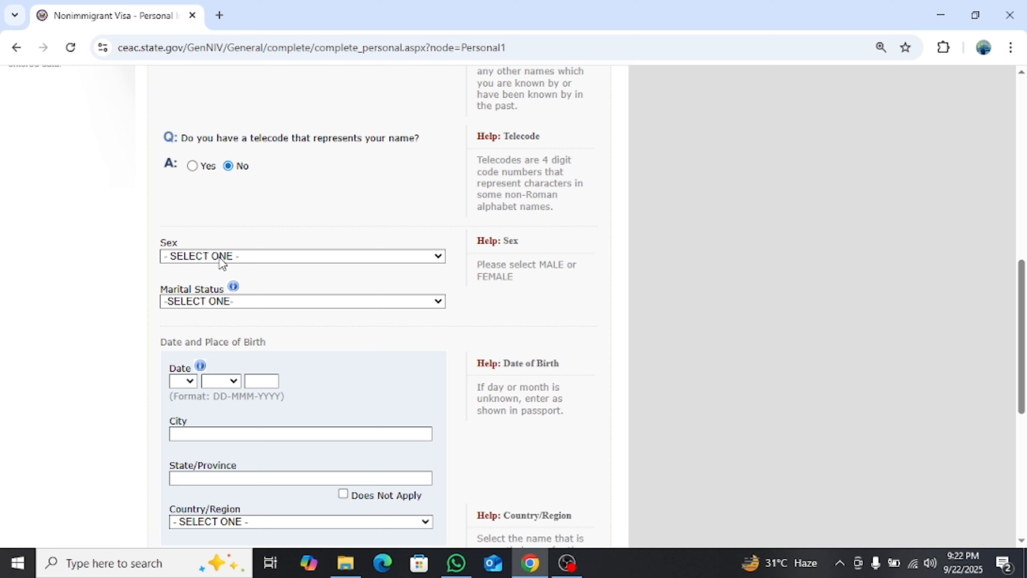
{"action": "left_click", "coordinate": [220, 258]}
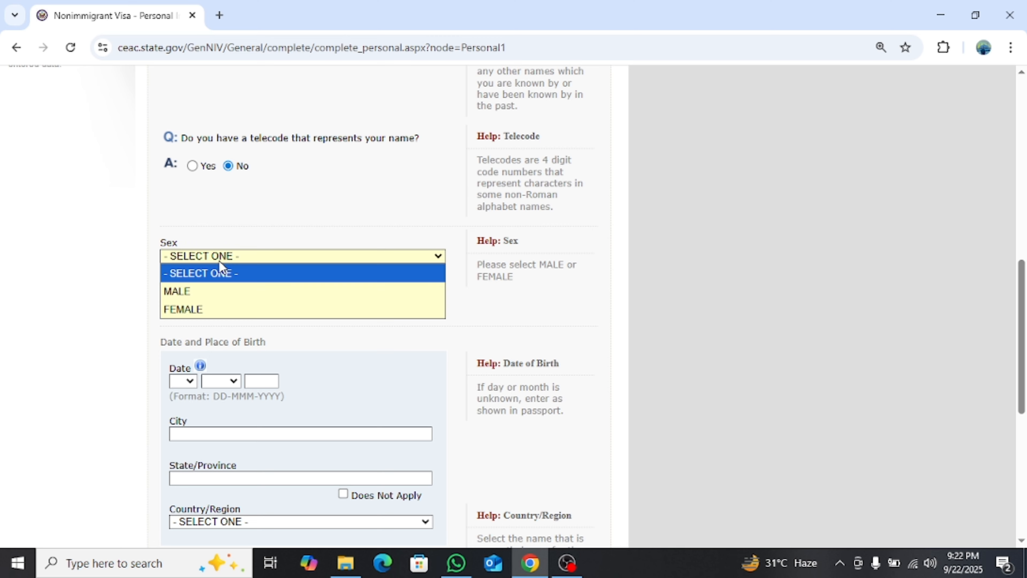
{"action": "left_click", "coordinate": [227, 291]}
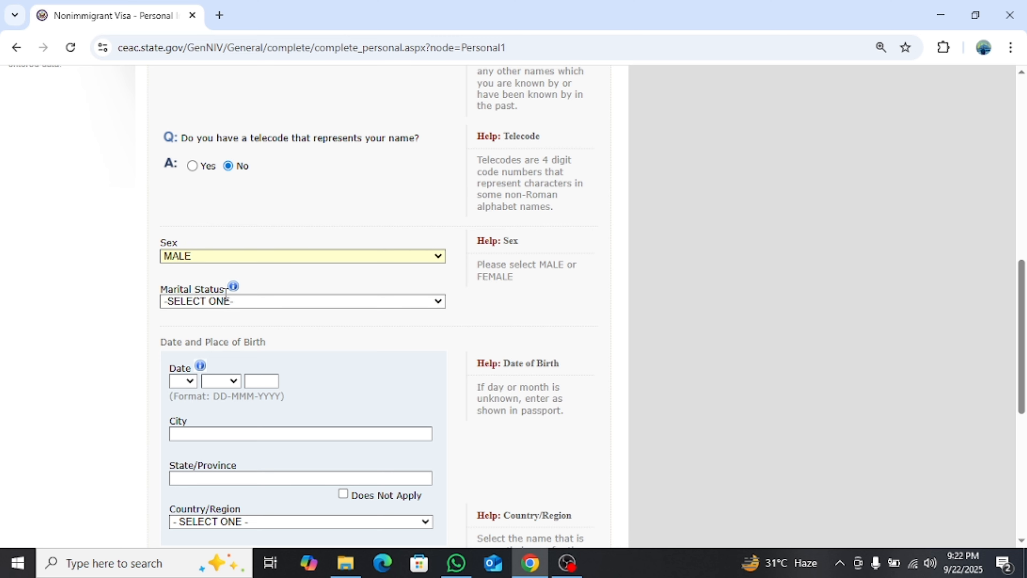
{"action": "left_click", "coordinate": [258, 303]}
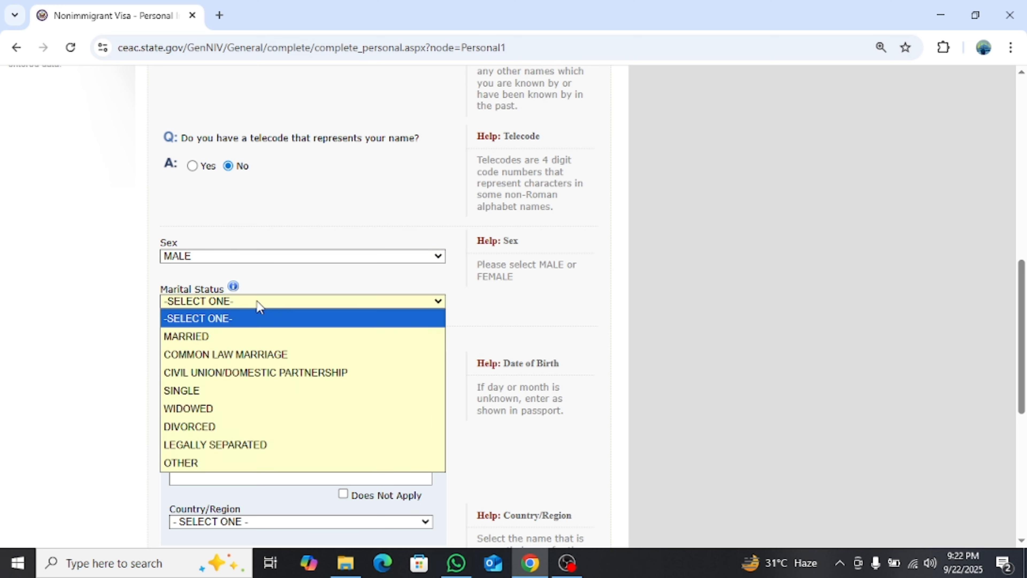
{"action": "left_click", "coordinate": [230, 389]}
{"action": "scroll", "coordinate": [321, 343], "scroll_direction": "up", "scroll_amount": 3}
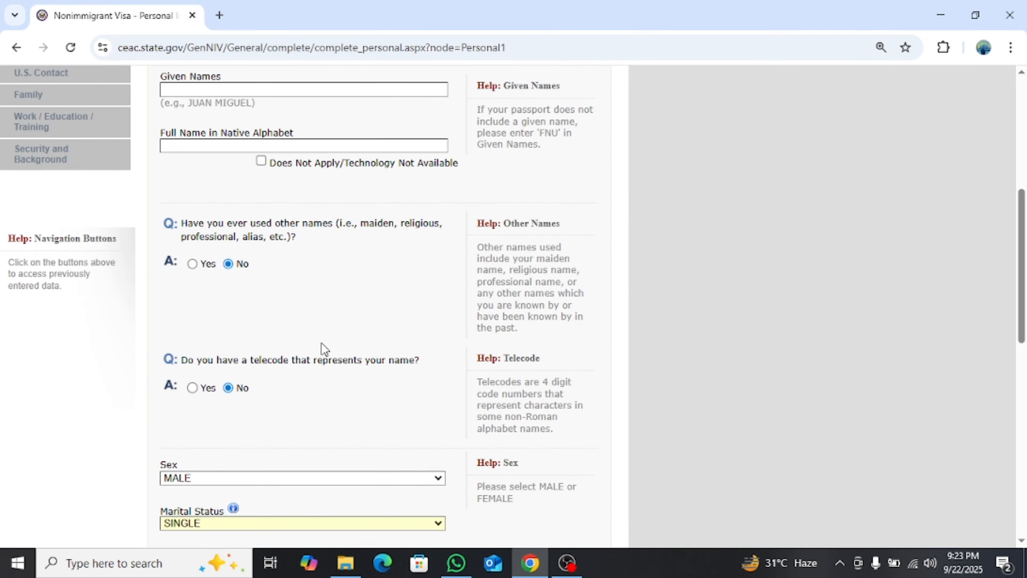
{"action": "scroll", "coordinate": [322, 348], "scroll_direction": "down", "scroll_amount": 8}
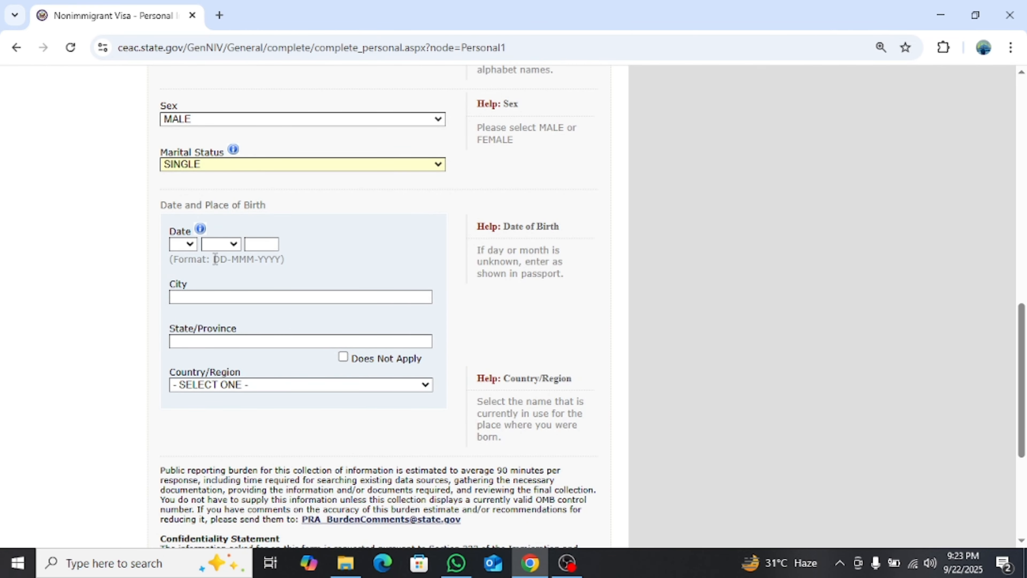
{"action": "left_click", "coordinate": [187, 247]}
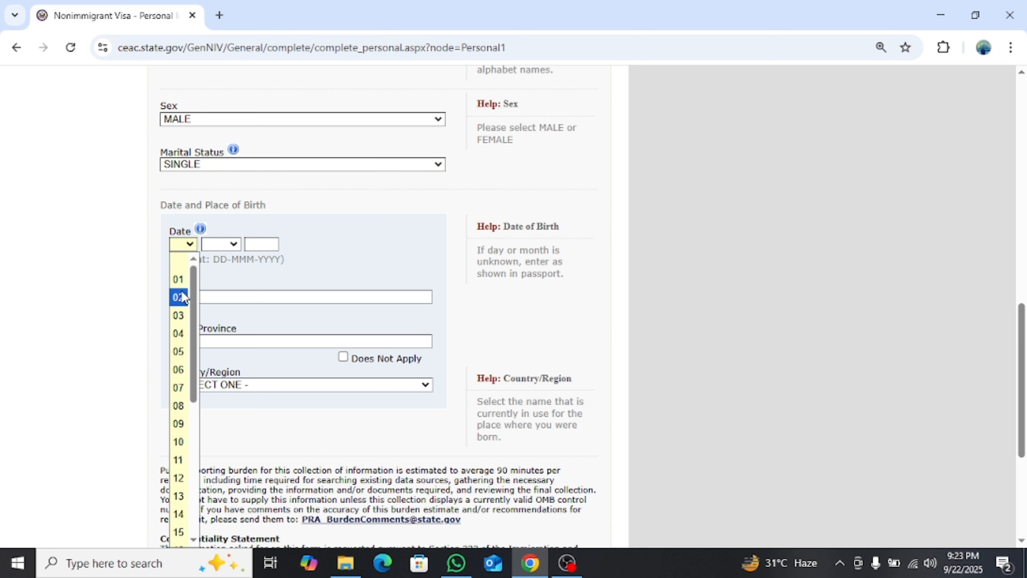
{"action": "left_click", "coordinate": [178, 297]}
{"action": "left_click", "coordinate": [223, 243]}
{"action": "left_click", "coordinate": [222, 297]}
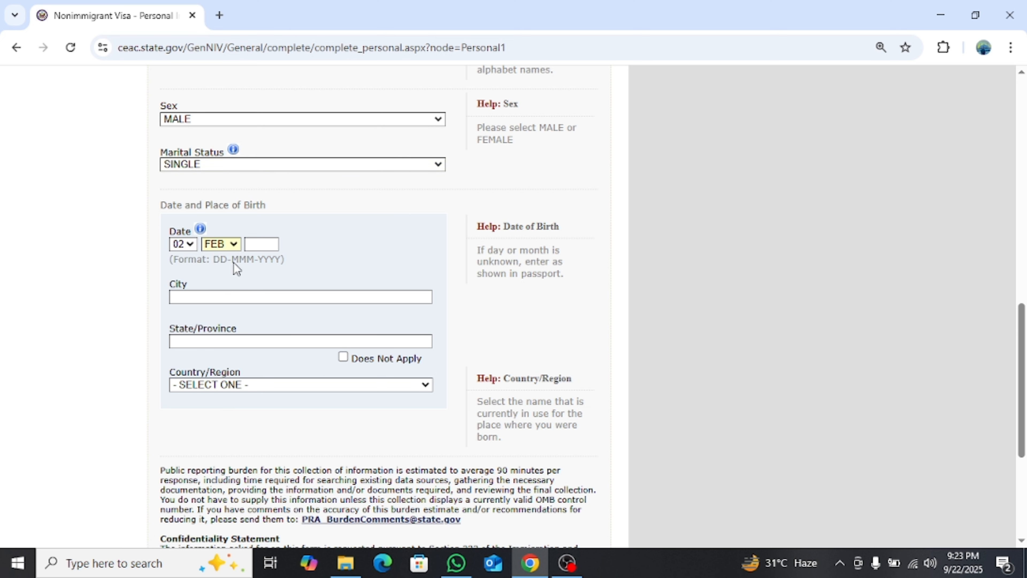
{"action": "left_click", "coordinate": [253, 243]}
{"action": "left_click", "coordinate": [257, 285]}
Enter birthplace LAHORE, PUNJAB, PAKISTAN and continue to Personal Information 2
{"action": "scroll", "coordinate": [301, 259], "scroll_direction": "down", "scroll_amount": 2}
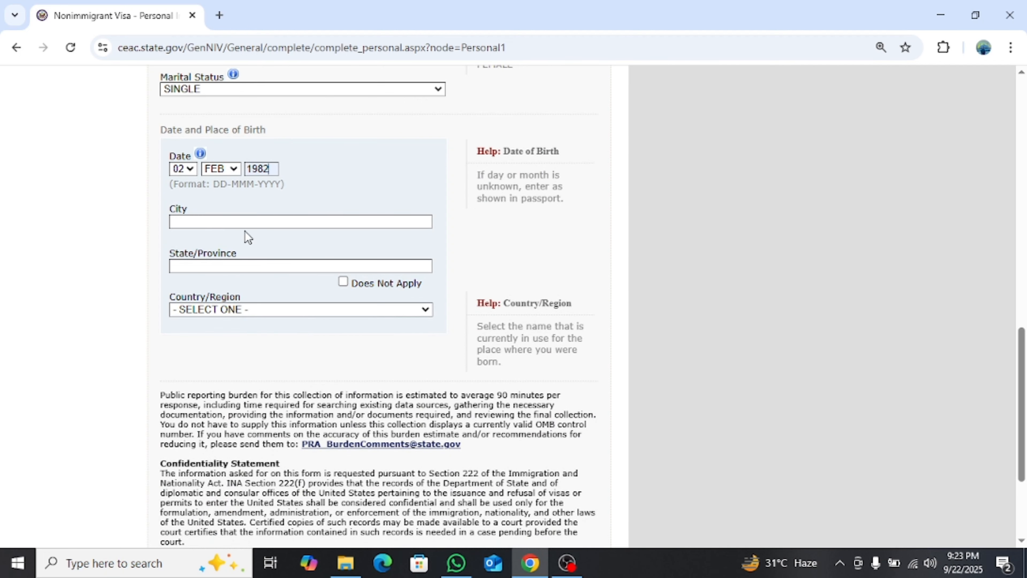
{"action": "left_click", "coordinate": [245, 222]}
{"action": "left_click", "coordinate": [260, 254]}
{"action": "left_click", "coordinate": [253, 266]}
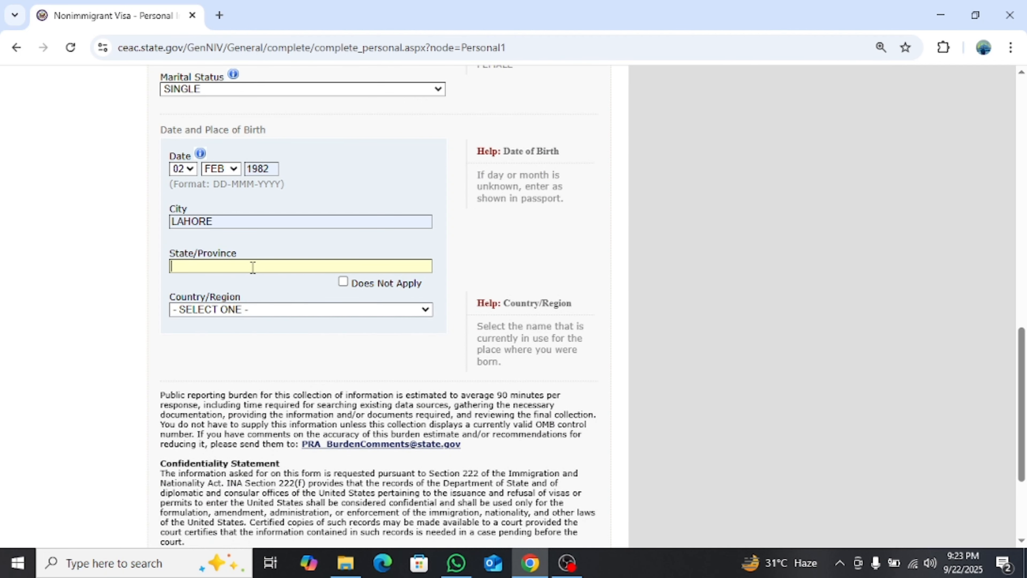
{"action": "left_click", "coordinate": [270, 300]}
{"action": "left_click", "coordinate": [265, 312]}
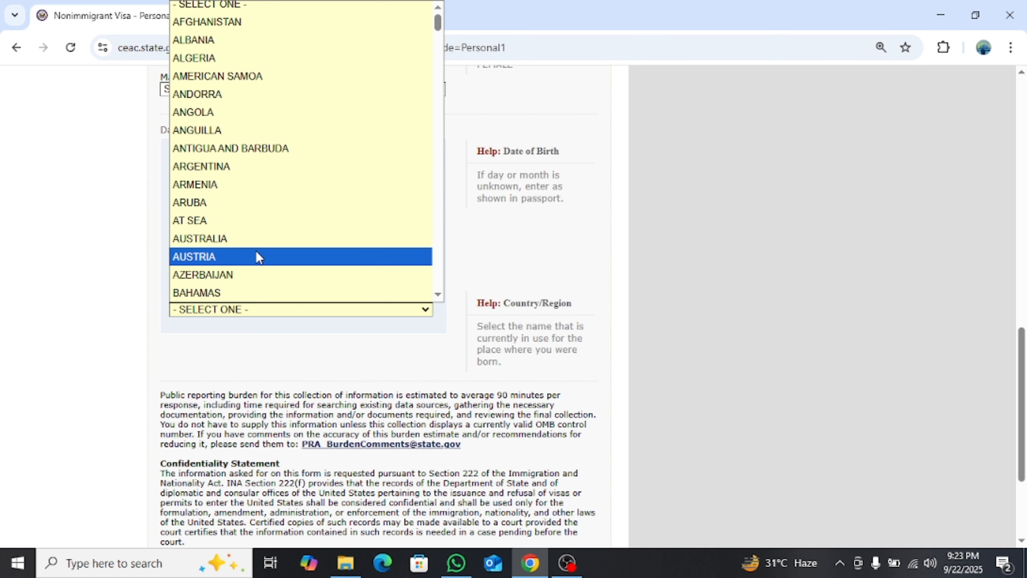
{"action": "key", "text": "p"}
{"action": "key", "text": "Return"}
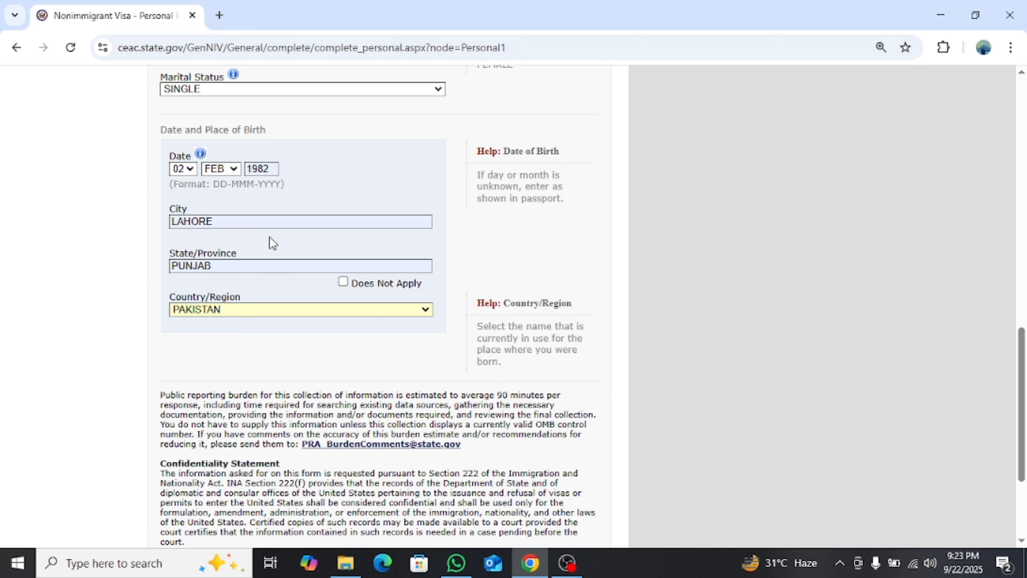
{"action": "scroll", "coordinate": [285, 237], "scroll_direction": "down", "scroll_amount": 4}
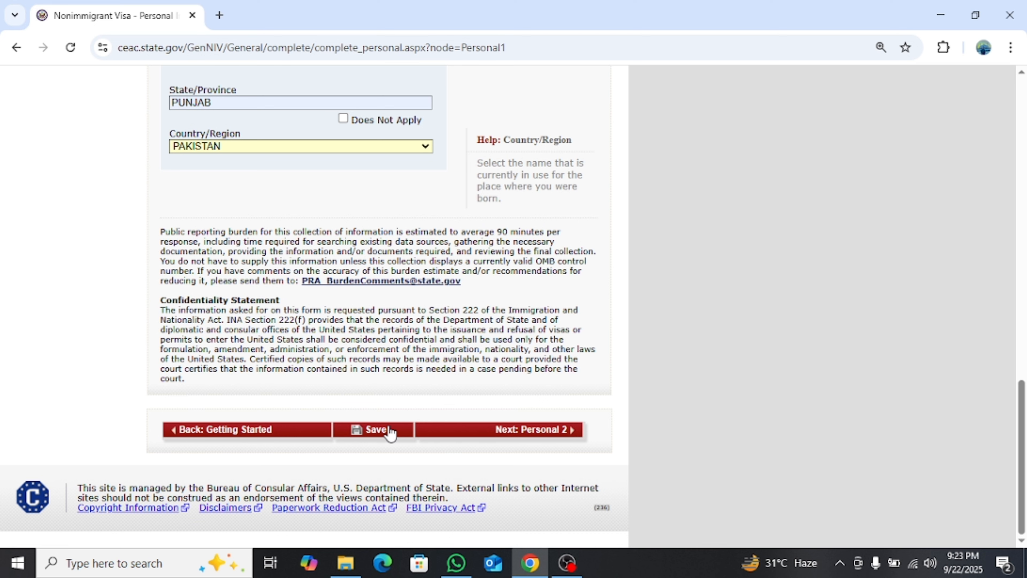
{"action": "left_click", "coordinate": [485, 430]}
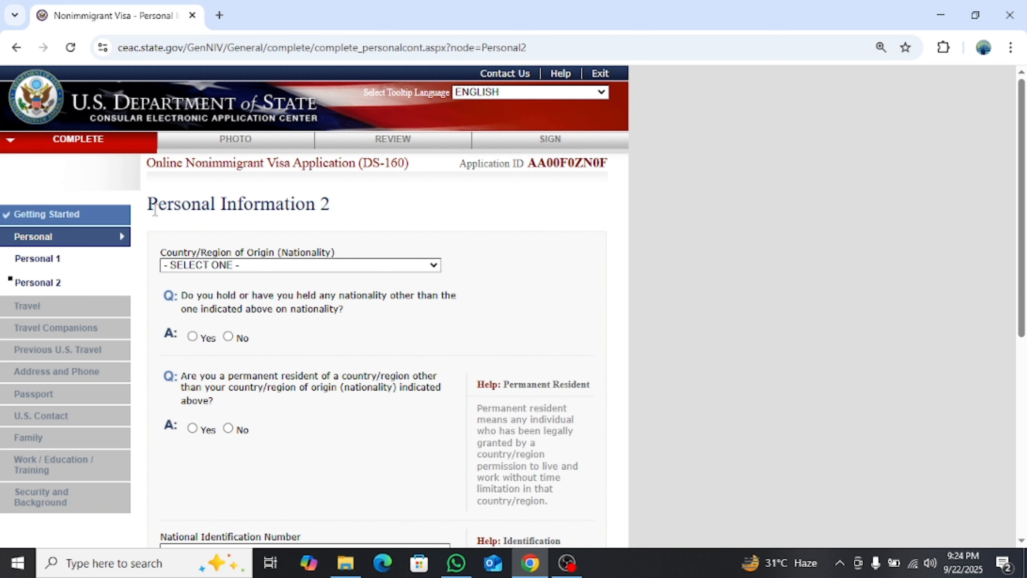
Set nationality to PAKISTAN and answer No to other nationality and permanent residency
{"action": "left_click_drag", "start_coordinate": [149, 204], "coordinate": [338, 222]}
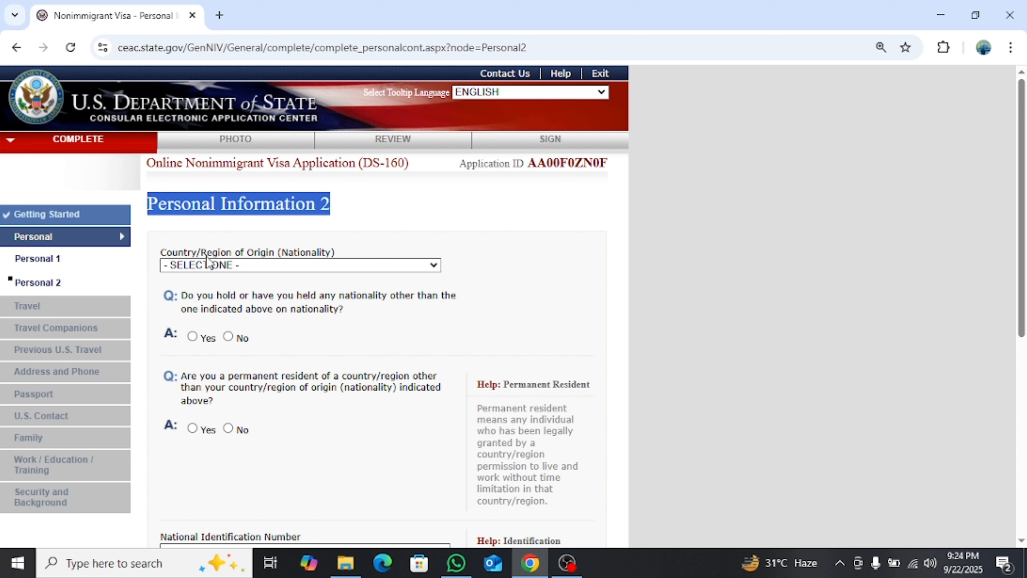
{"action": "left_click", "coordinate": [258, 268]}
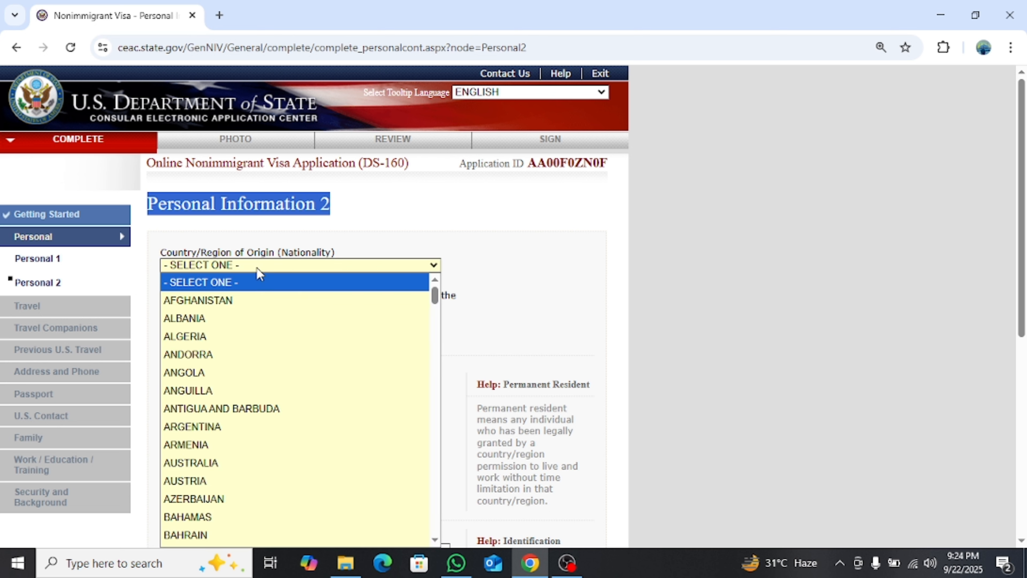
{"action": "key", "text": "p"}
{"action": "key", "text": "Return"}
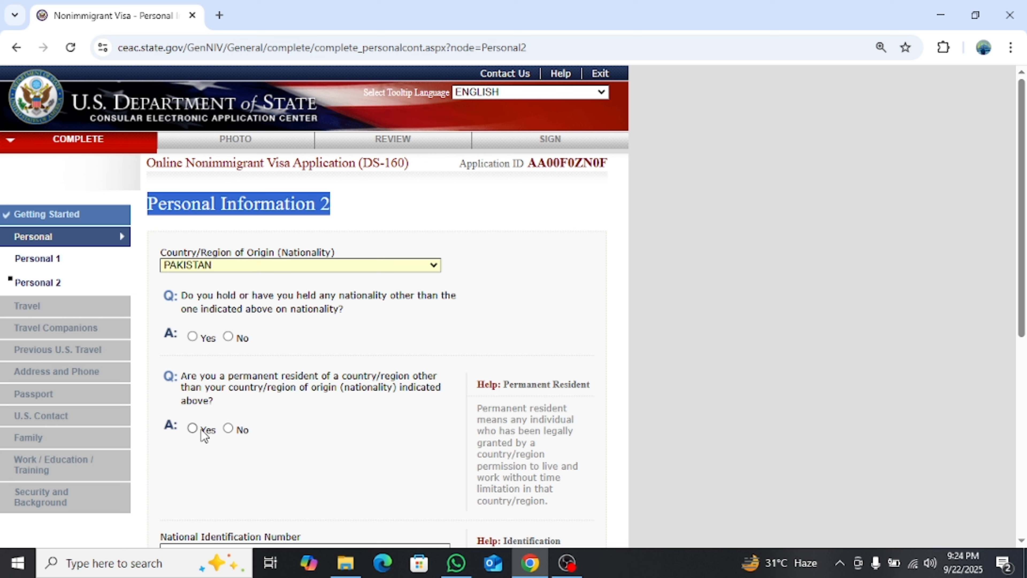
{"action": "left_click", "coordinate": [228, 428]}
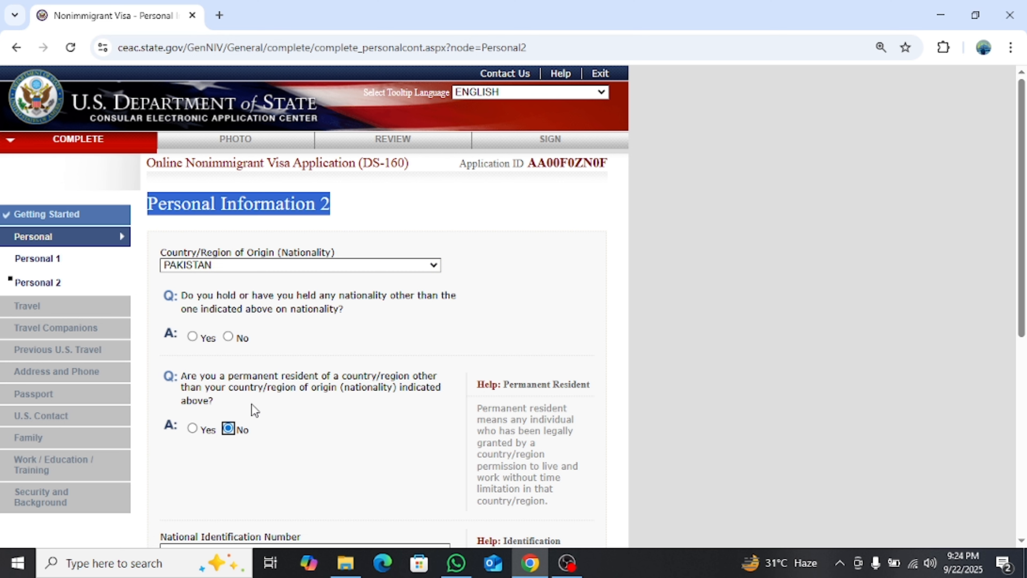
{"action": "left_click", "coordinate": [228, 337]}
Leave national ID empty, mark SSN and taxpayer ID not applicable, save and continue
{"action": "scroll", "coordinate": [302, 339], "scroll_direction": "down", "scroll_amount": 6}
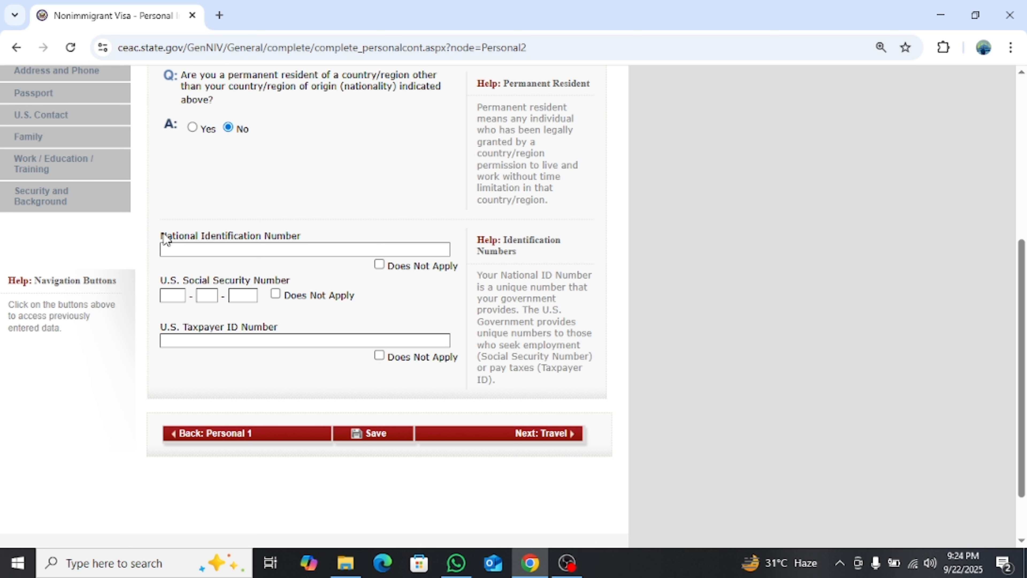
{"action": "left_click_drag", "start_coordinate": [163, 238], "coordinate": [298, 244]}
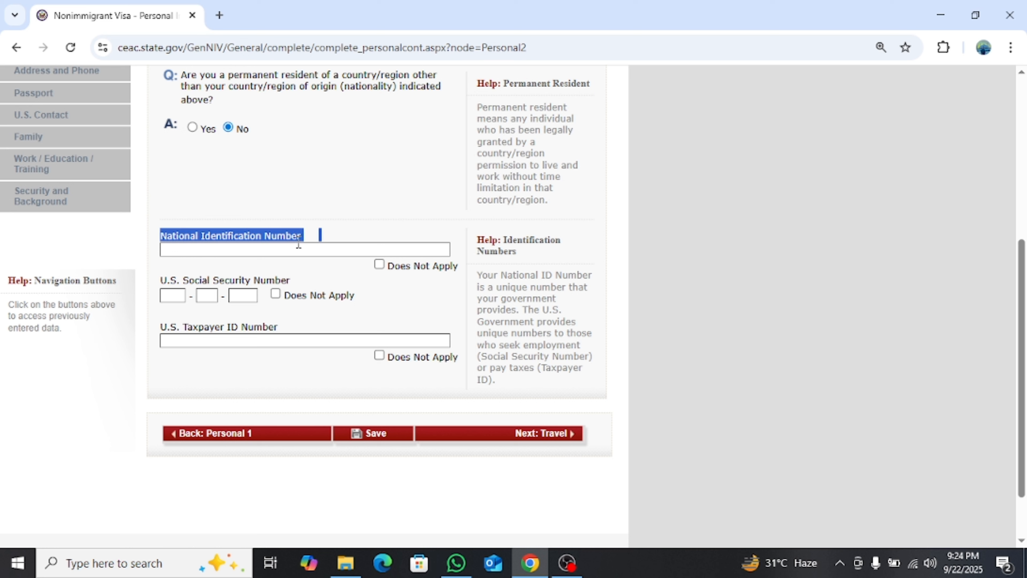
{"action": "left_click", "coordinate": [286, 251]}
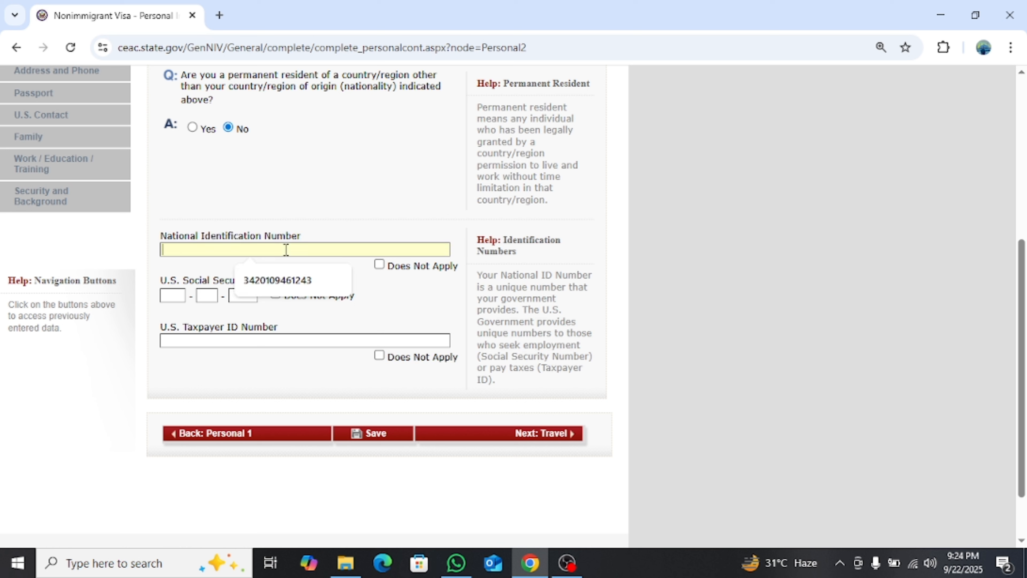
{"action": "left_click", "coordinate": [324, 225]}
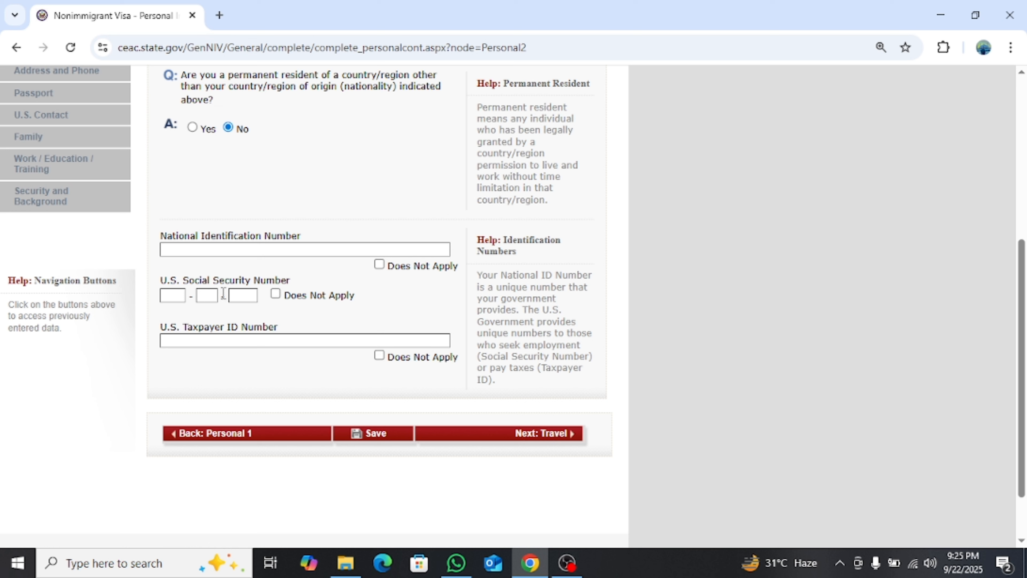
{"action": "left_click", "coordinate": [275, 295]}
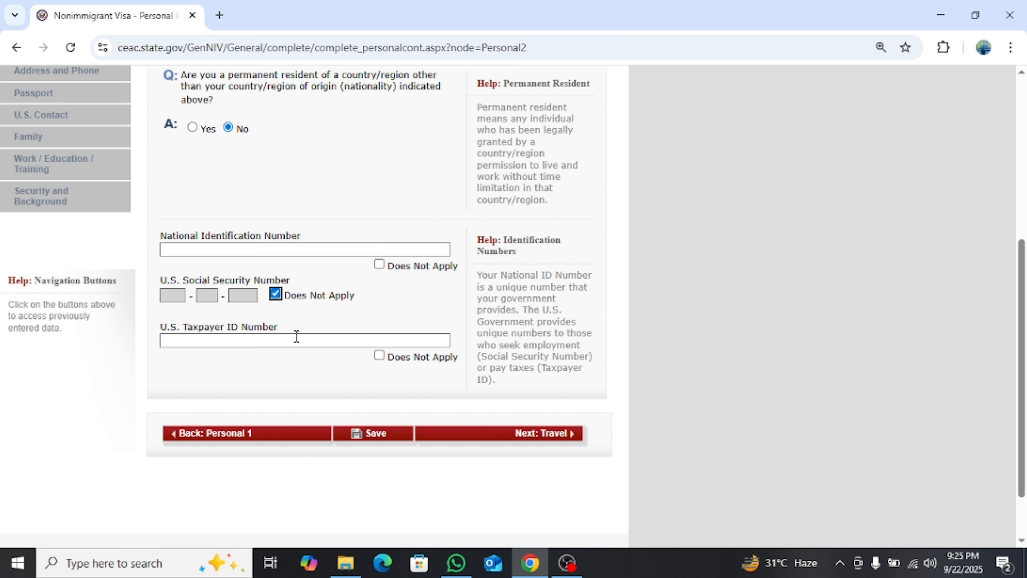
{"action": "left_click", "coordinate": [380, 356]}
{"action": "left_click", "coordinate": [386, 435]}
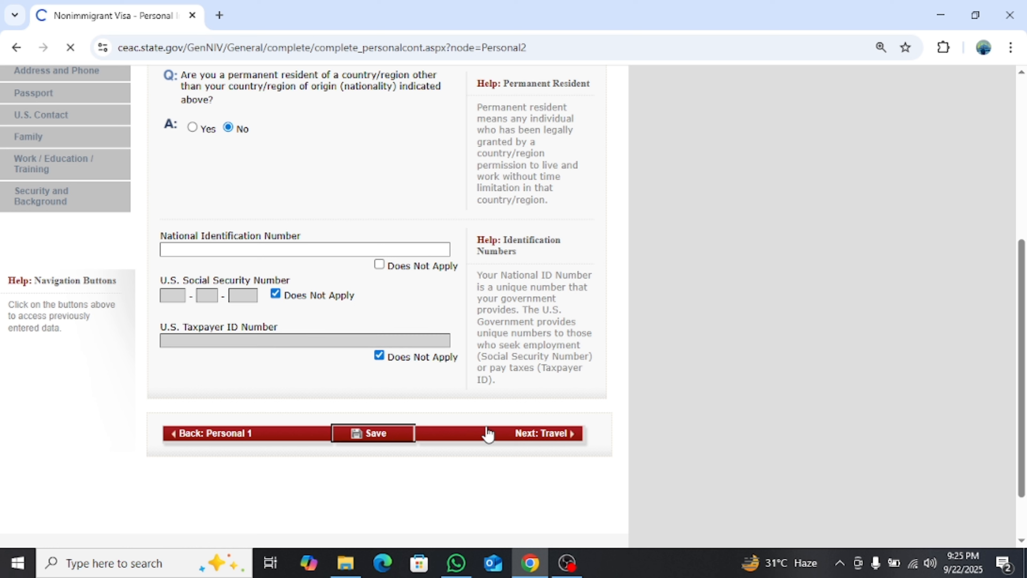
{"action": "left_click", "coordinate": [503, 432]}
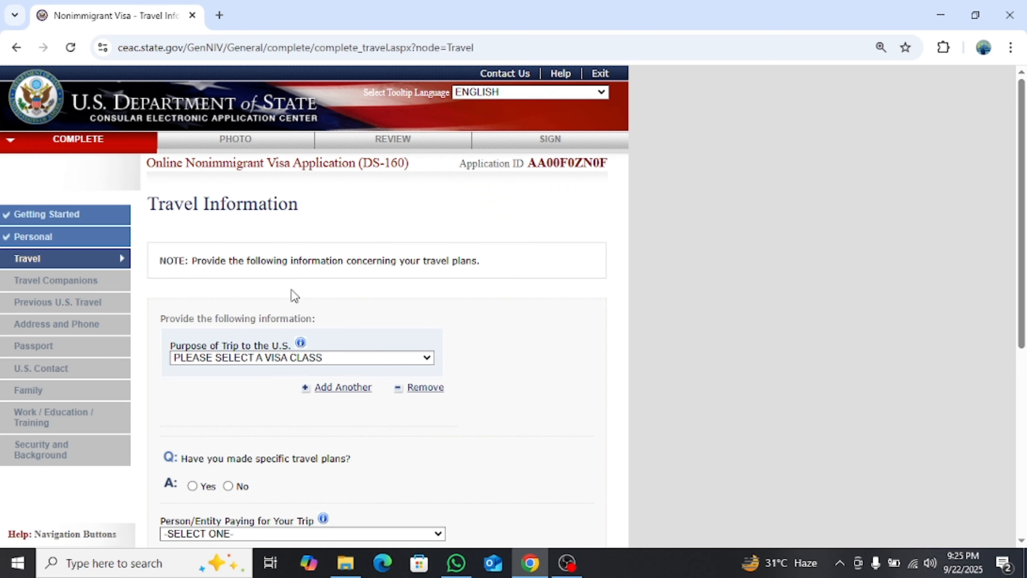
Choose TEMP. BUSINESS OR PLEASURE VISITOR (B) with subtype BUSINESS OR TOURISM (B1/B2)
{"action": "scroll", "coordinate": [291, 295], "scroll_direction": "down", "scroll_amount": 2}
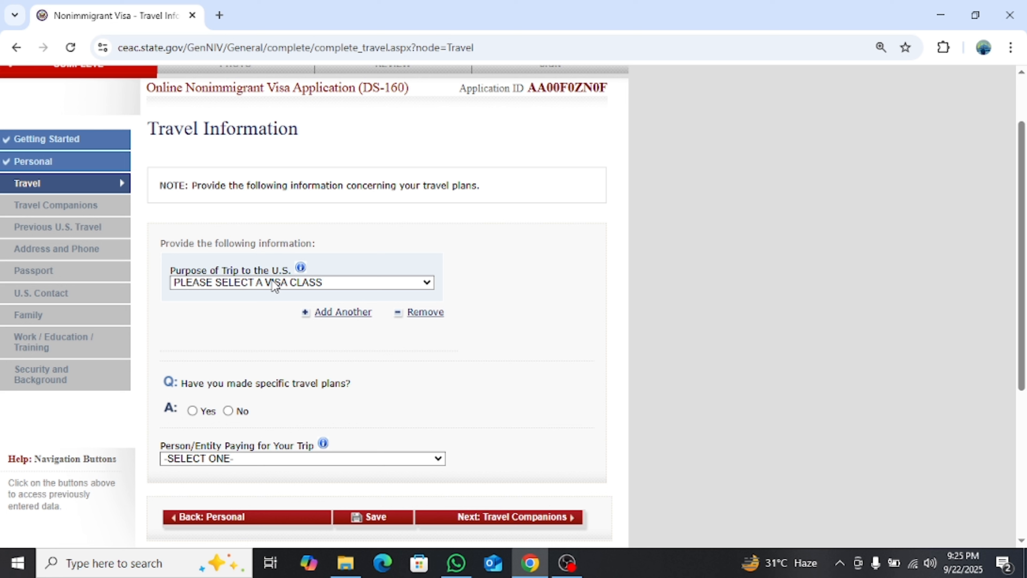
{"action": "left_click", "coordinate": [277, 288]}
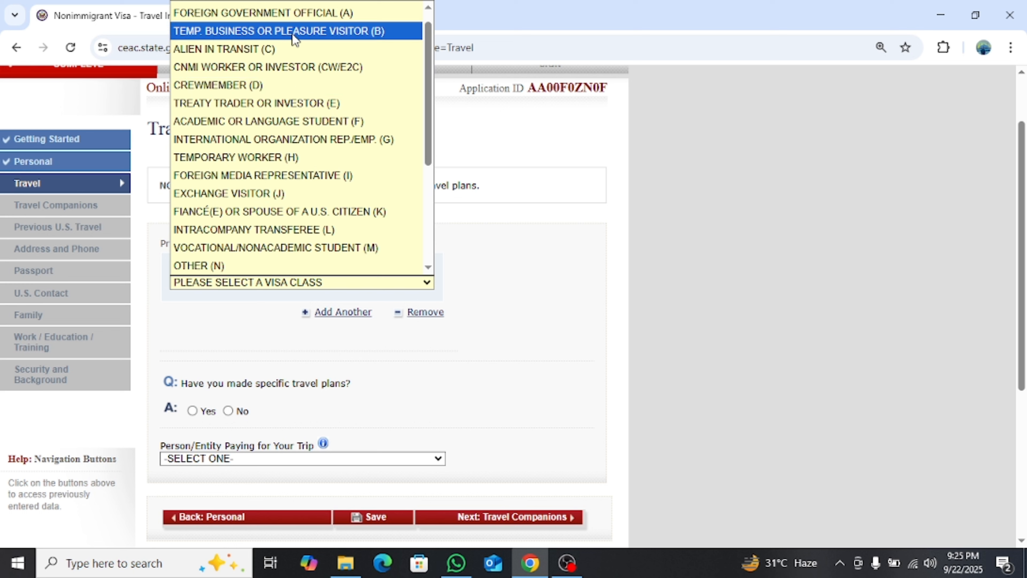
{"action": "left_click", "coordinate": [355, 37]}
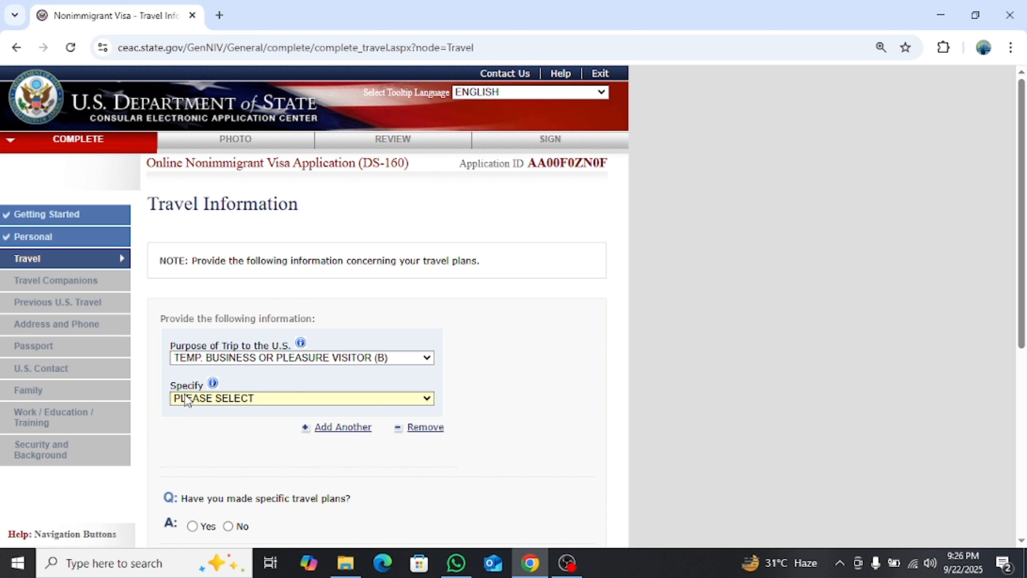
{"action": "left_click", "coordinate": [261, 401]}
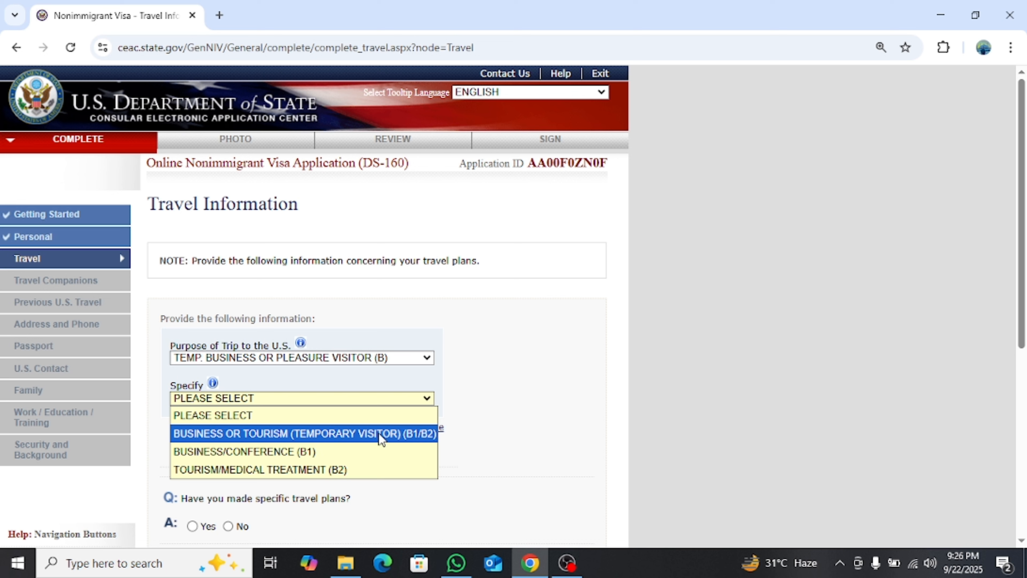
{"action": "left_click", "coordinate": [404, 436]}
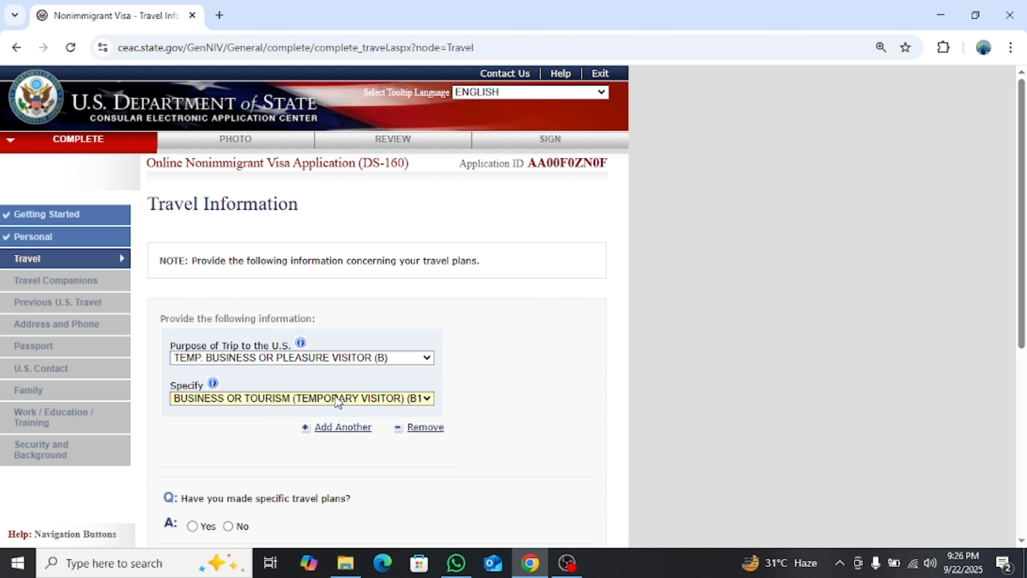
{"action": "scroll", "coordinate": [378, 375], "scroll_direction": "down", "scroll_amount": 5}
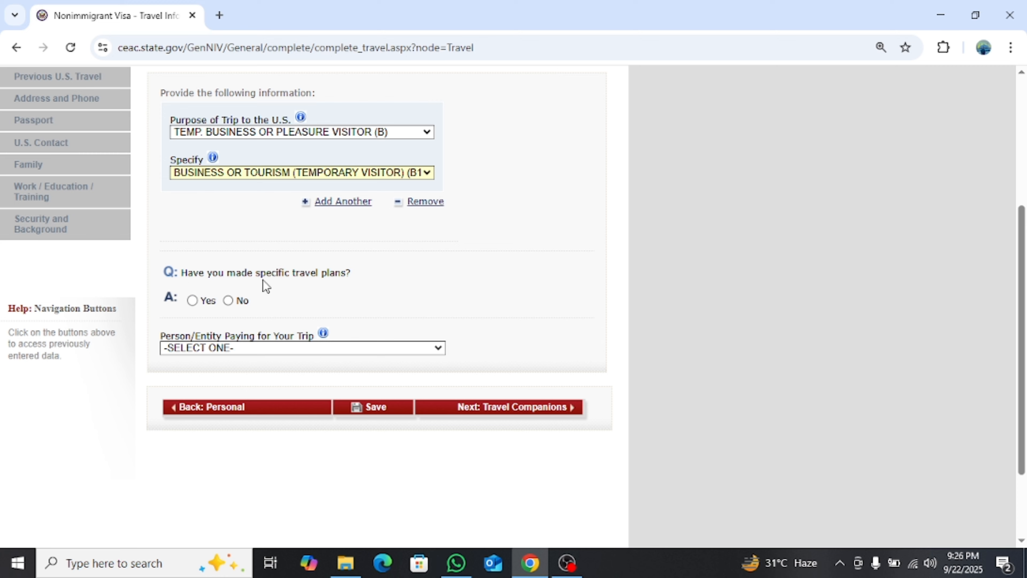
Answer Yes to specific travel plans and set the arrival city to NEW YORK
{"action": "left_click", "coordinate": [193, 302]}
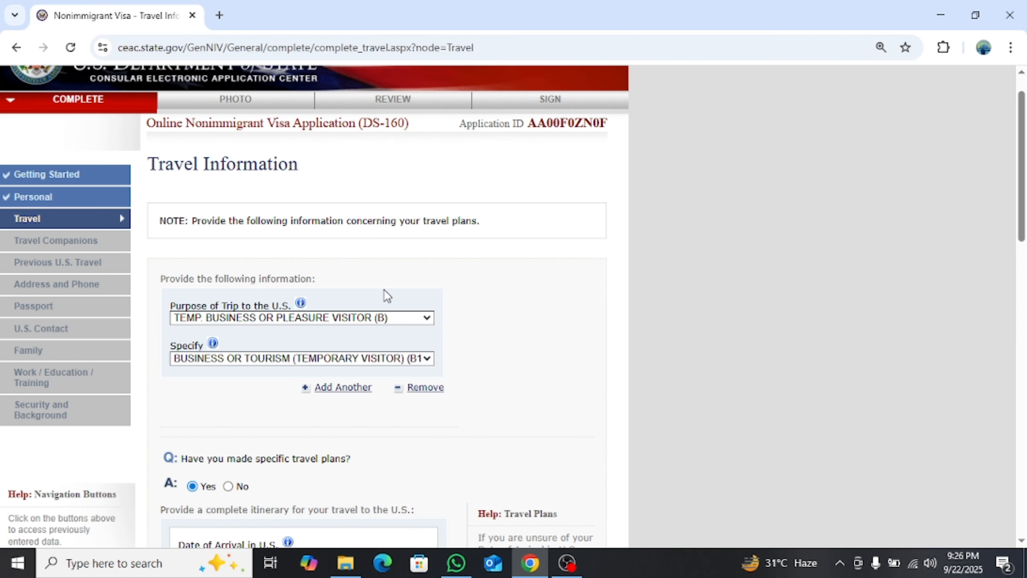
{"action": "scroll", "coordinate": [484, 300], "scroll_direction": "down", "scroll_amount": 5}
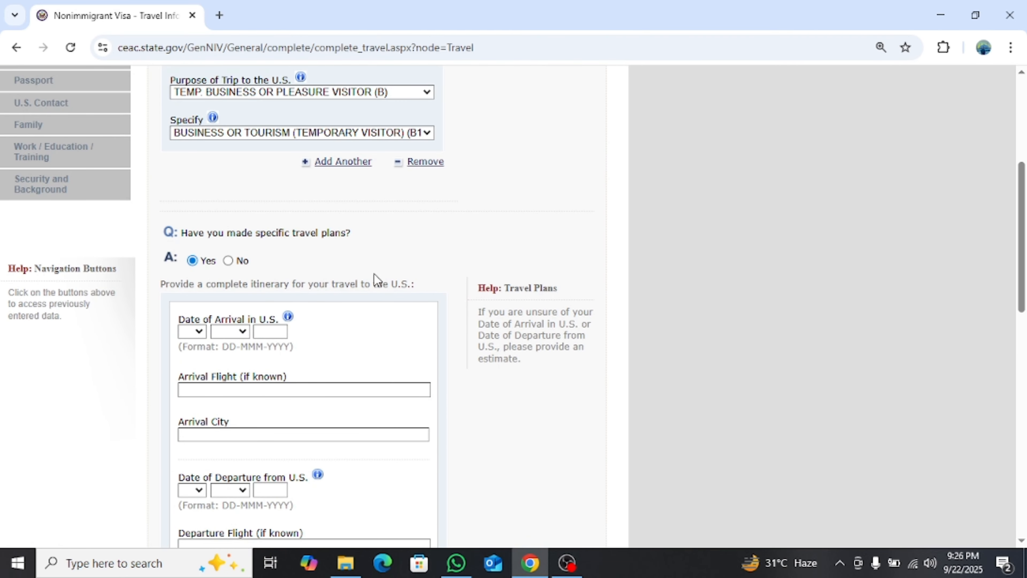
{"action": "scroll", "coordinate": [376, 280], "scroll_direction": "down", "scroll_amount": 2}
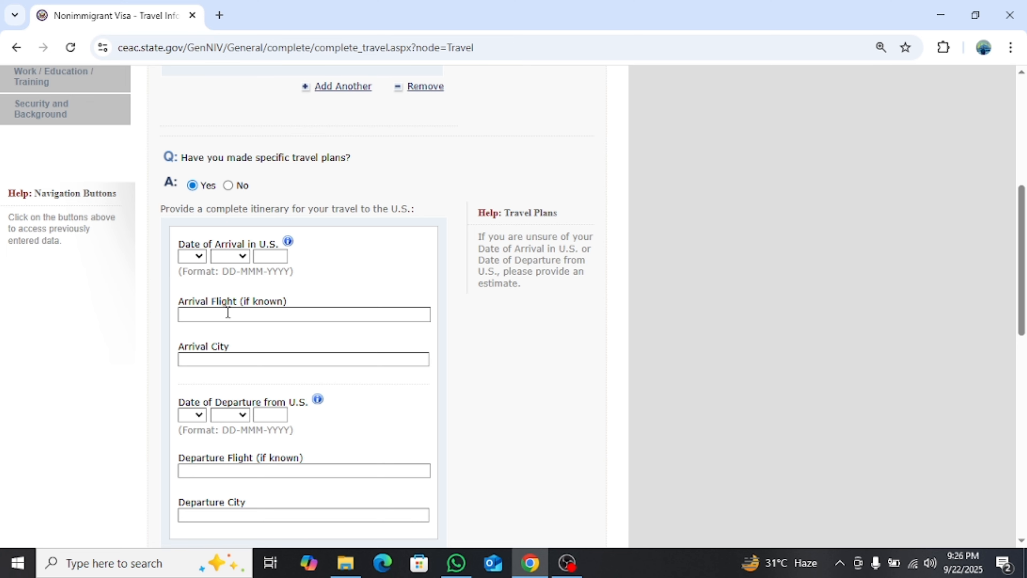
{"action": "left_click", "coordinate": [224, 360]}
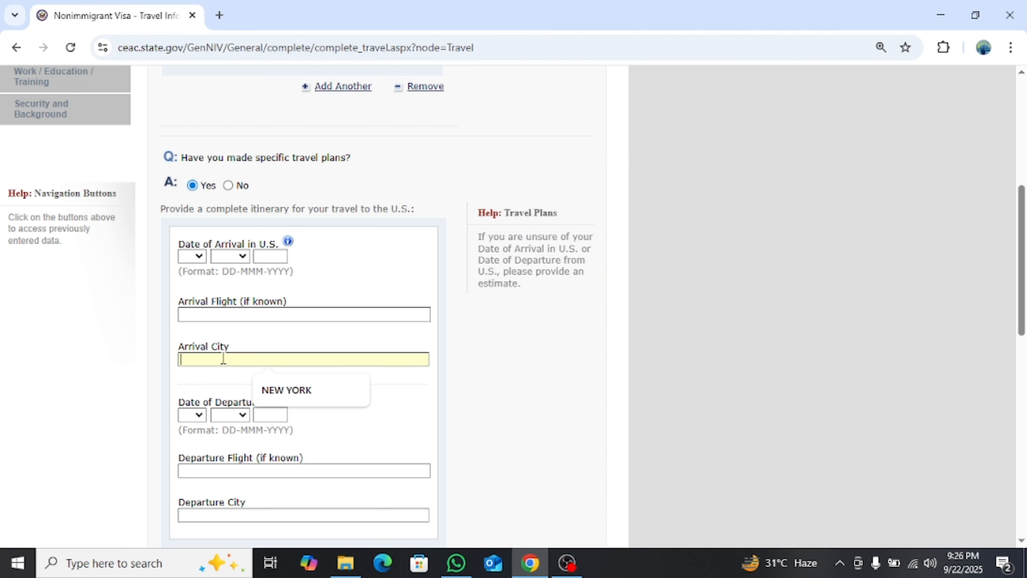
{"action": "left_click", "coordinate": [268, 391]}
Set the trip payer to SELF, save, and continue to Travel Companions
{"action": "scroll", "coordinate": [247, 303], "scroll_direction": "down", "scroll_amount": 5}
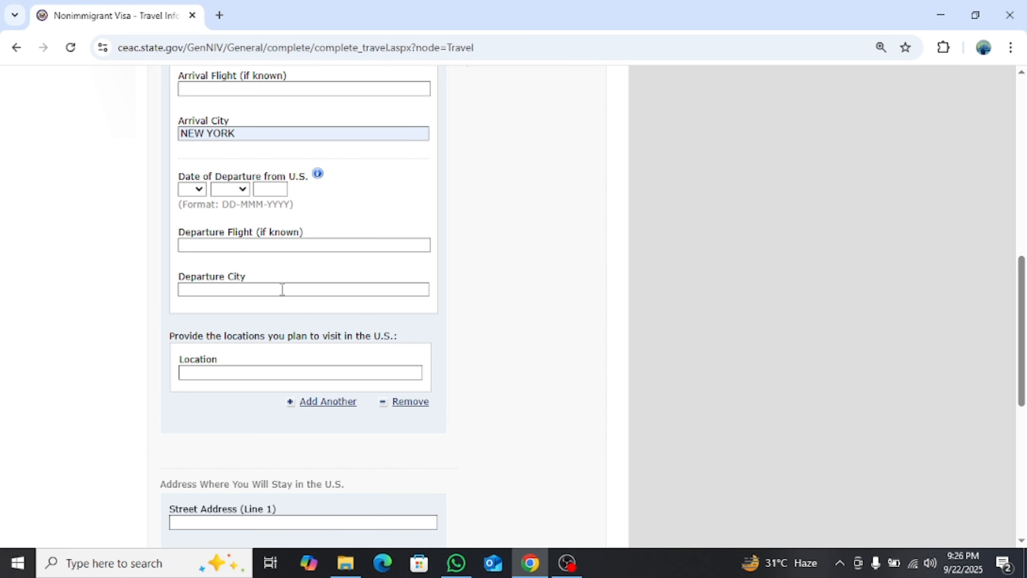
{"action": "scroll", "coordinate": [263, 306], "scroll_direction": "down", "scroll_amount": 2}
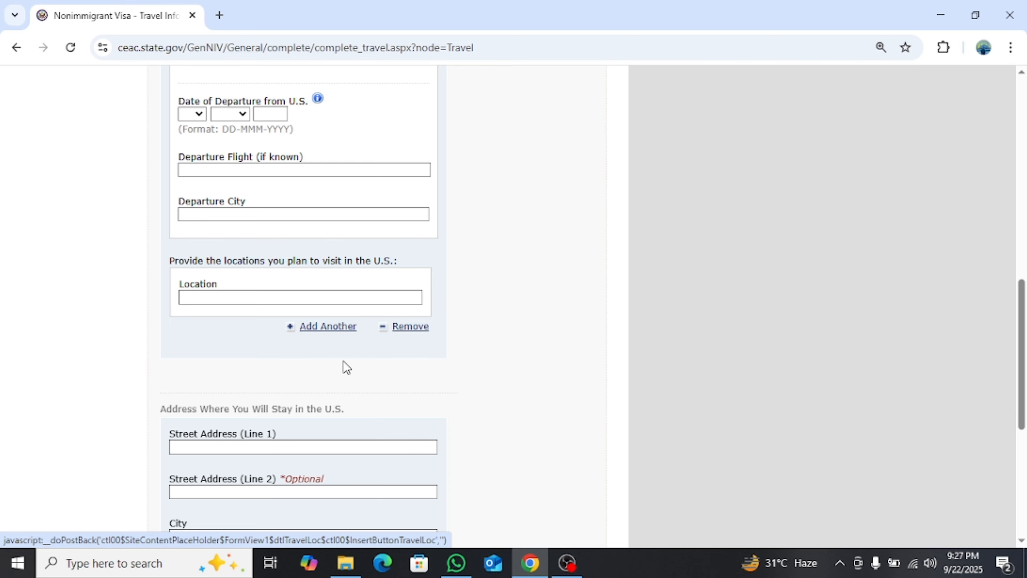
{"action": "scroll", "coordinate": [339, 349], "scroll_direction": "down", "scroll_amount": 3}
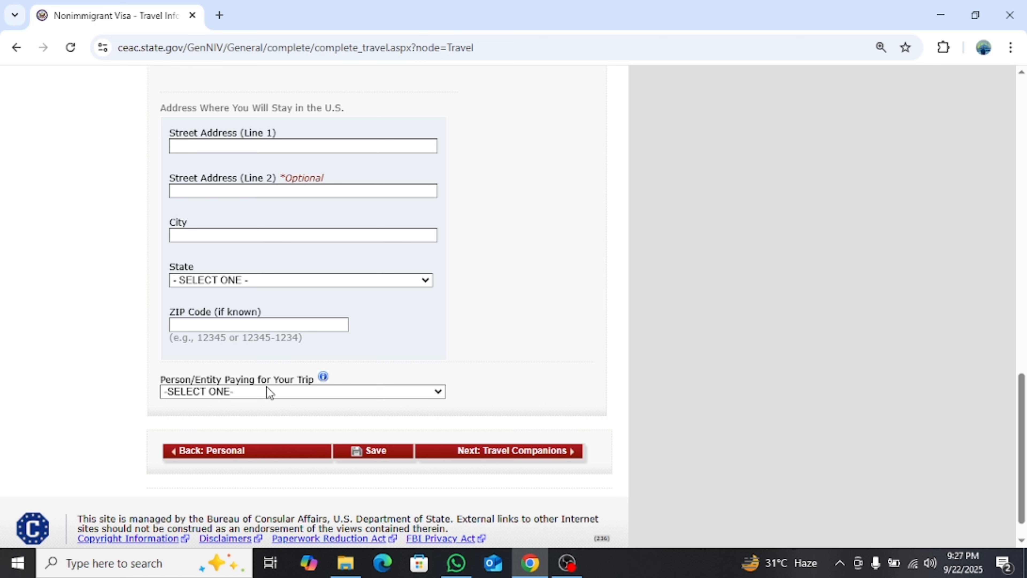
{"action": "left_click", "coordinate": [290, 396]}
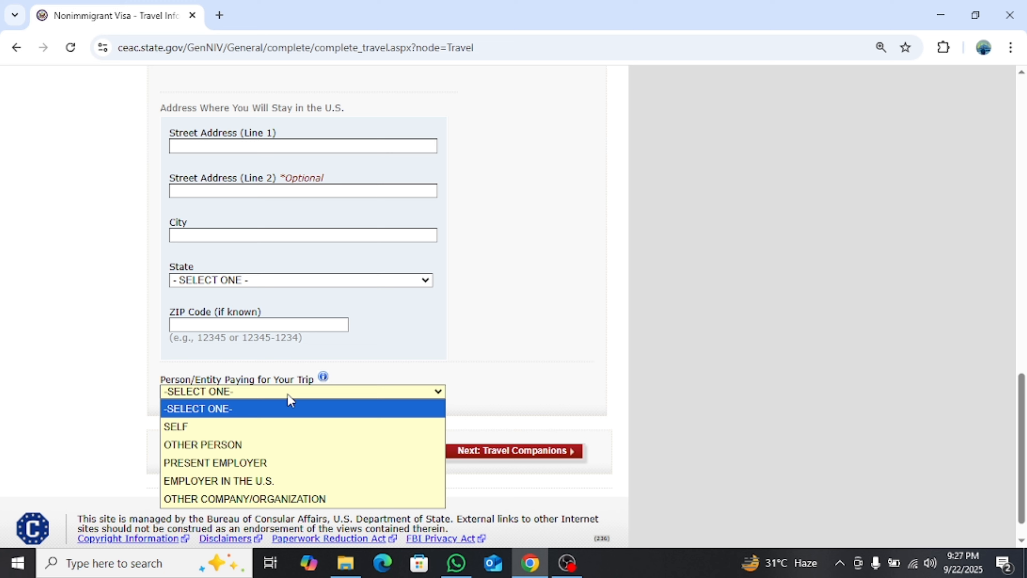
{"action": "left_click", "coordinate": [277, 428]}
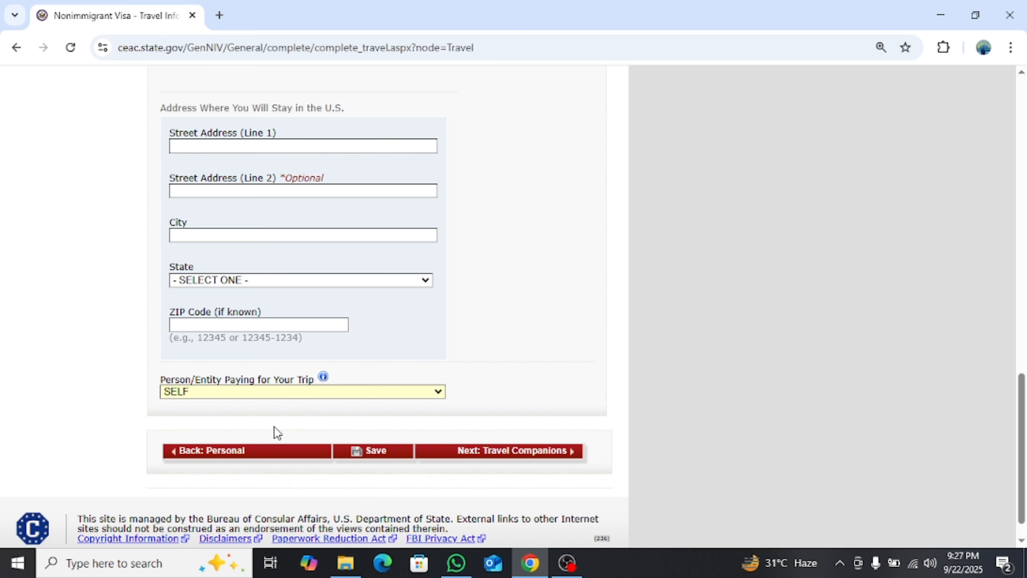
{"action": "scroll", "coordinate": [393, 454], "scroll_direction": "up", "scroll_amount": 3}
{"action": "scroll", "coordinate": [395, 454], "scroll_direction": "down", "scroll_amount": 3}
{"action": "left_click", "coordinate": [390, 452]}
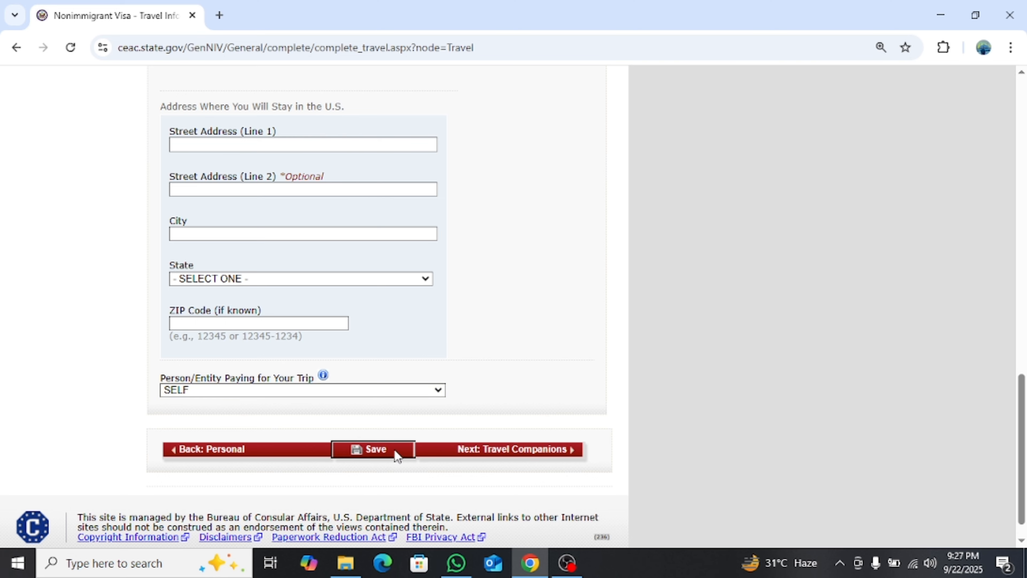
{"action": "left_click", "coordinate": [480, 450]}
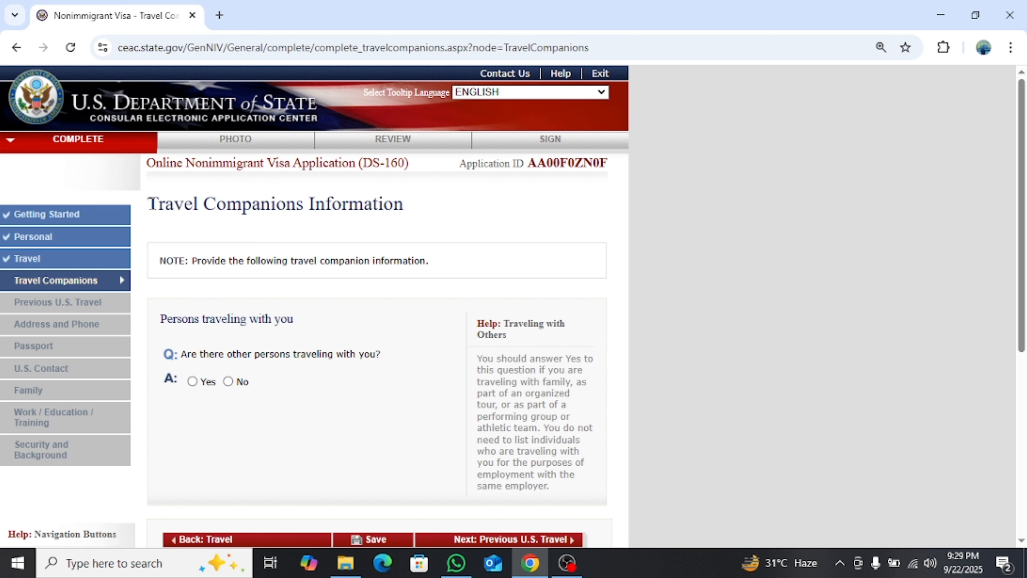
Save the No answer for travel companions and continue to Previous U.S. Travel
{"action": "left_click_drag", "start_coordinate": [149, 205], "coordinate": [405, 214]}
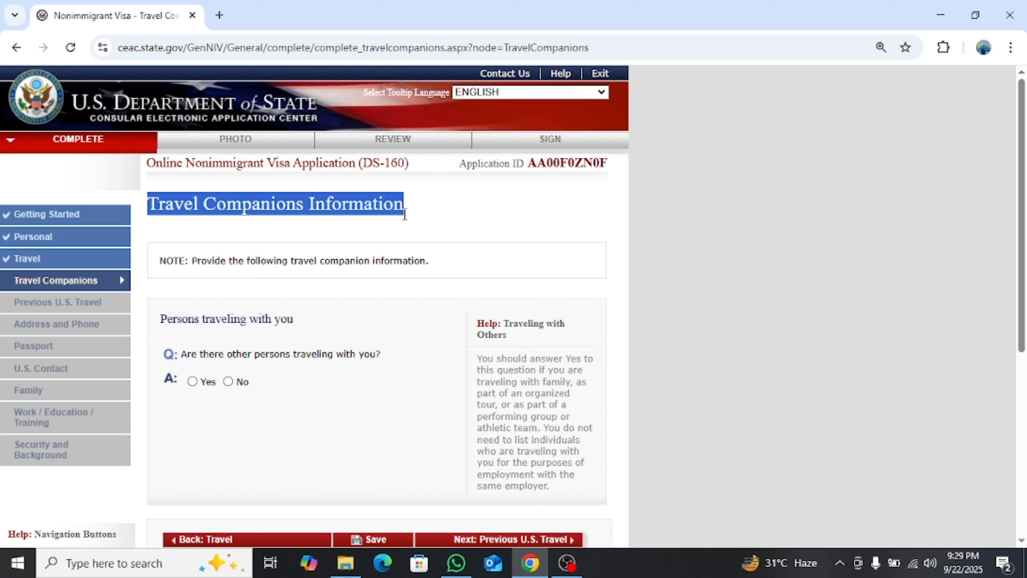
{"action": "left_click", "coordinate": [429, 216]}
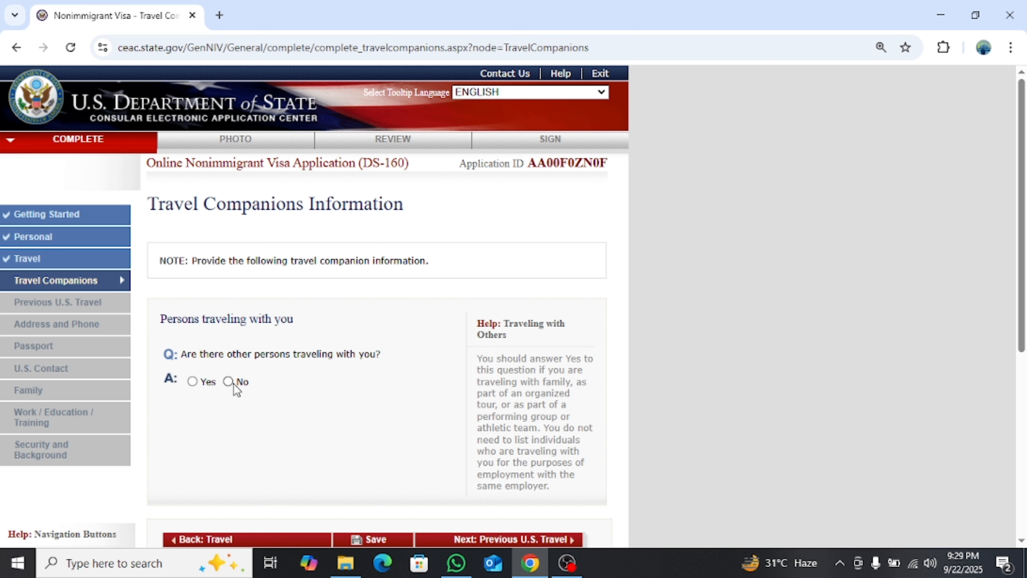
{"action": "scroll", "coordinate": [395, 384], "scroll_direction": "down", "scroll_amount": 3}
{"action": "scroll", "coordinate": [397, 399], "scroll_direction": "up", "scroll_amount": 3}
{"action": "scroll", "coordinate": [384, 429], "scroll_direction": "down", "scroll_amount": 3}
{"action": "left_click", "coordinate": [390, 395]}
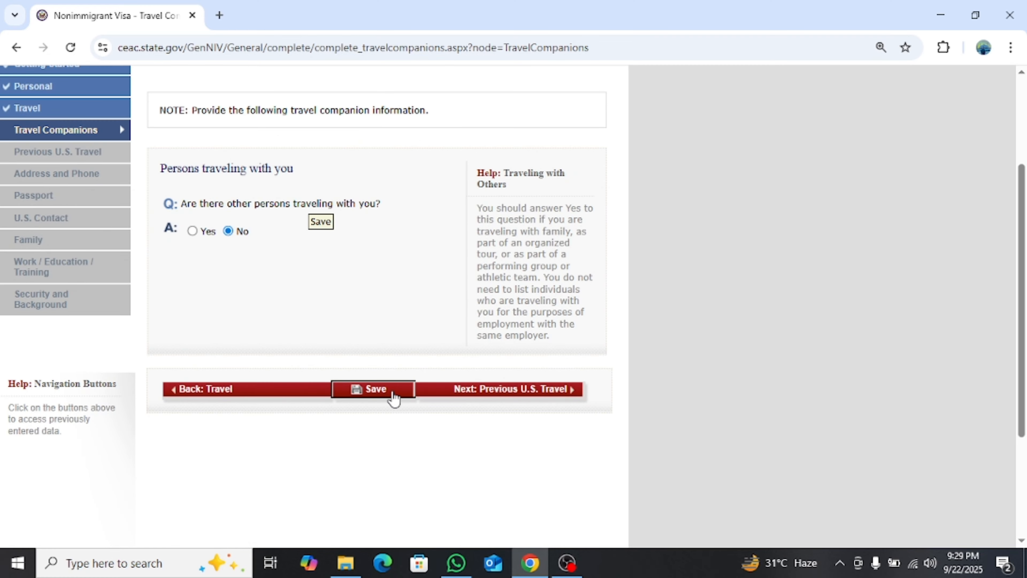
{"action": "left_click", "coordinate": [481, 392]}
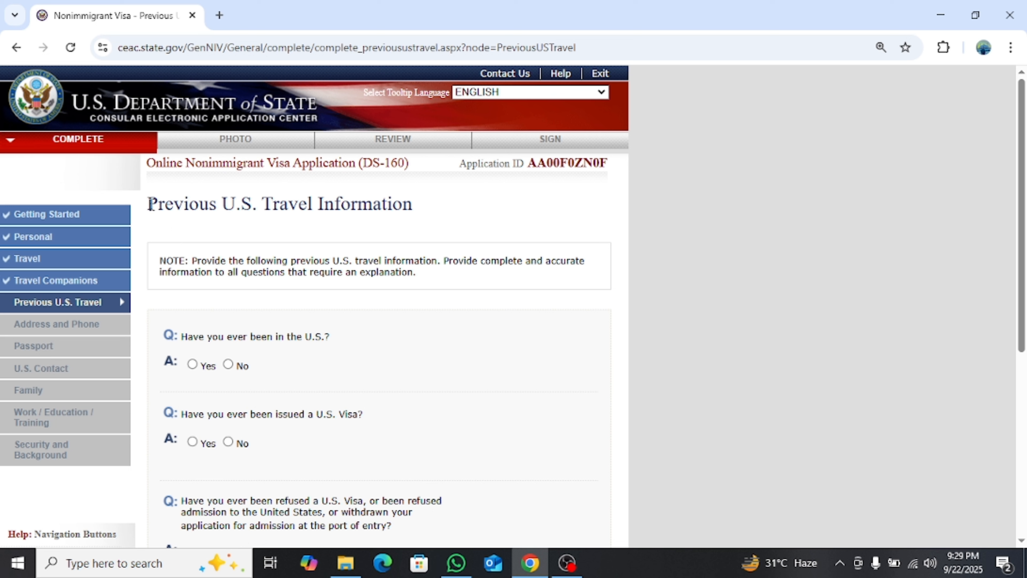
Answer No to having been in the U.S. and to ever holding a U.S. visa
{"action": "left_click_drag", "start_coordinate": [151, 203], "coordinate": [466, 207]}
{"action": "scroll", "coordinate": [336, 325], "scroll_direction": "down", "scroll_amount": 3}
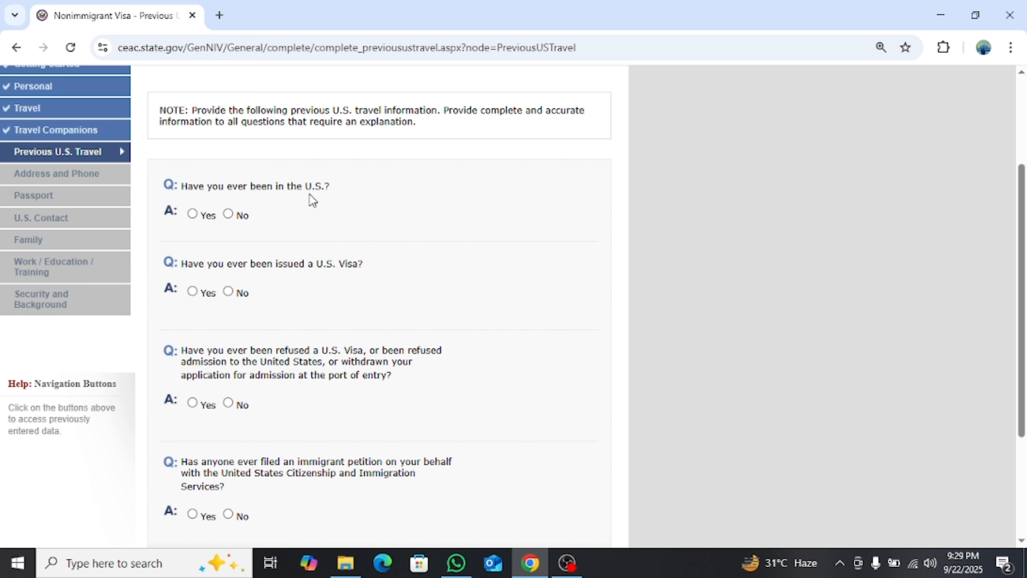
{"action": "left_click", "coordinate": [229, 215]}
{"action": "key", "text": "shift+Tab"}
{"action": "left_click", "coordinate": [229, 292]}
Answer No to visa refusal and immigrant petition, then continue to Address and Phone
{"action": "left_click_drag", "start_coordinate": [182, 350], "coordinate": [396, 377]}
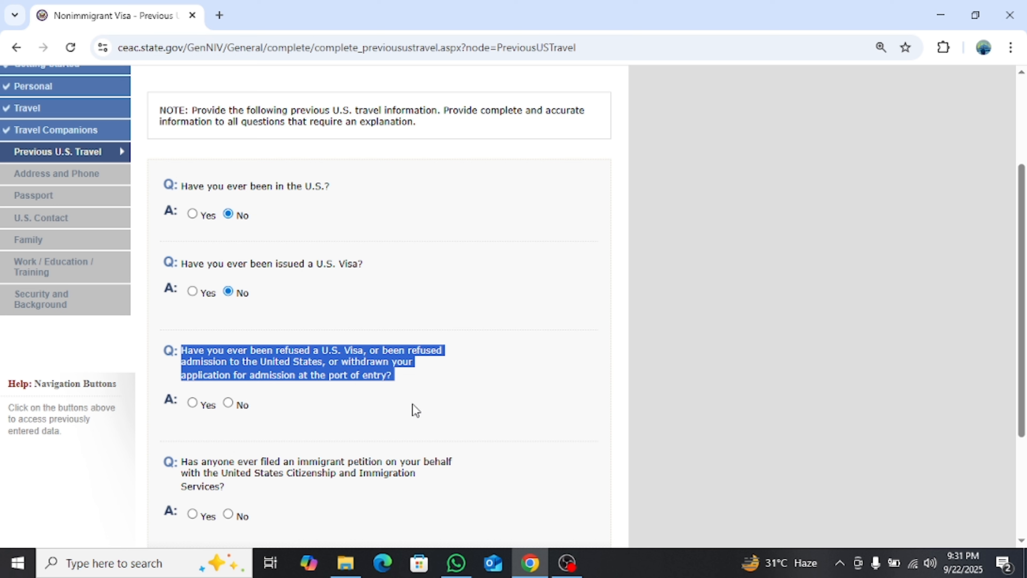
{"action": "left_click", "coordinate": [436, 383]}
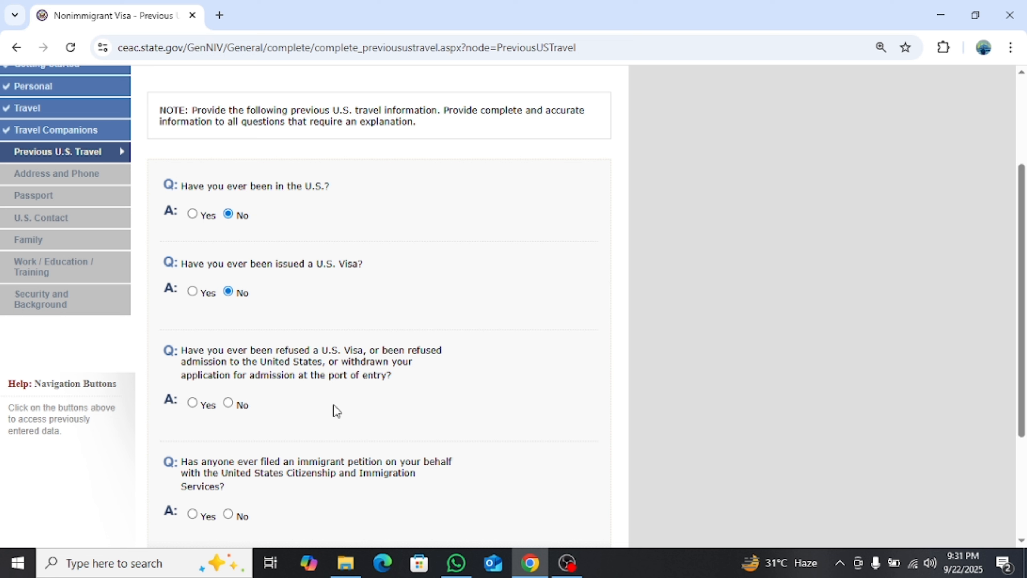
{"action": "left_click", "coordinate": [228, 404]}
{"action": "scroll", "coordinate": [242, 376], "scroll_direction": "down", "scroll_amount": 4}
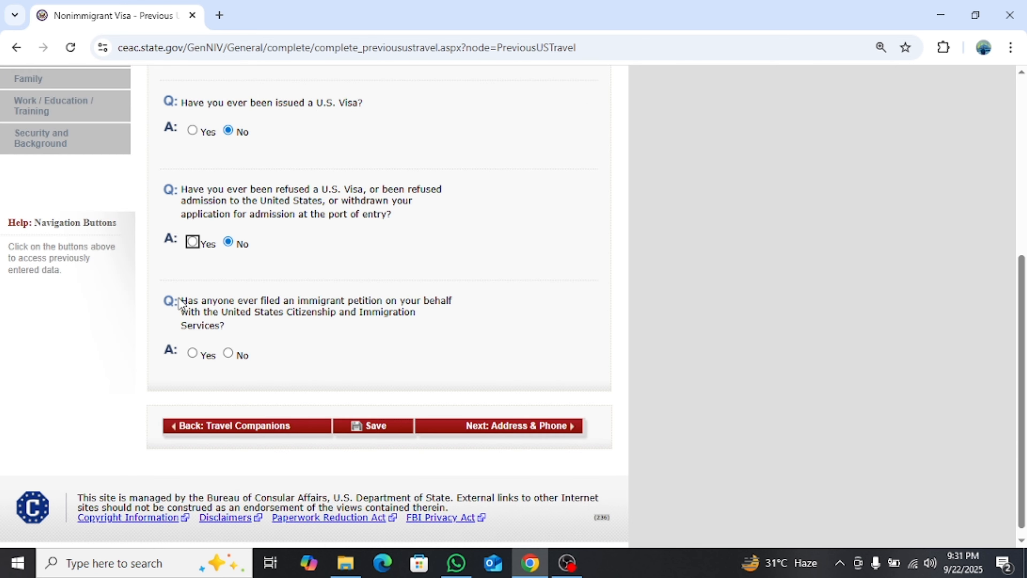
{"action": "left_click_drag", "start_coordinate": [181, 303], "coordinate": [237, 328]}
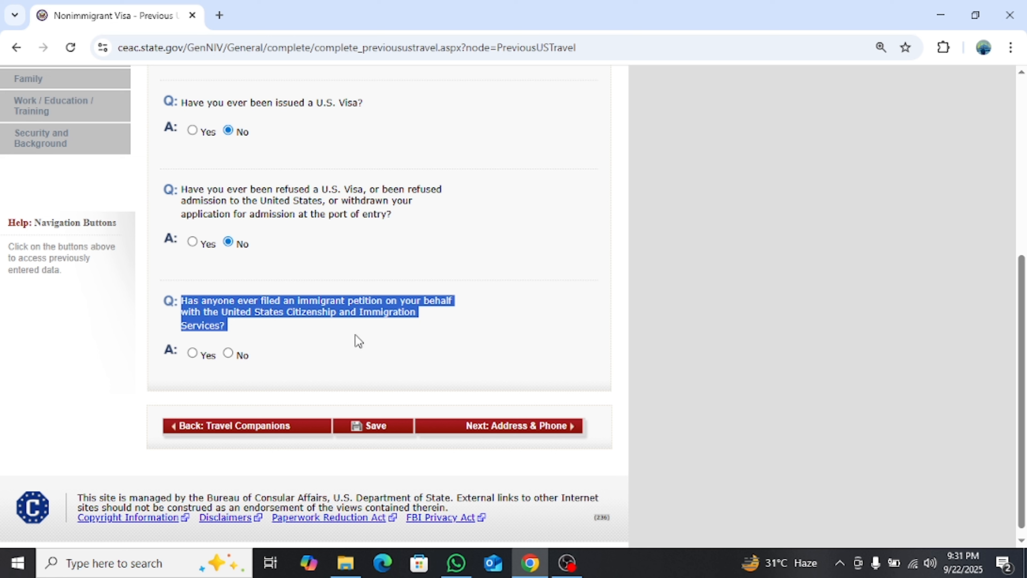
{"action": "left_click", "coordinate": [229, 353]}
{"action": "scroll", "coordinate": [406, 348], "scroll_direction": "down", "scroll_amount": 1}
{"action": "scroll", "coordinate": [406, 325], "scroll_direction": "up", "scroll_amount": 2}
{"action": "scroll", "coordinate": [407, 333], "scroll_direction": "down", "scroll_amount": 2}
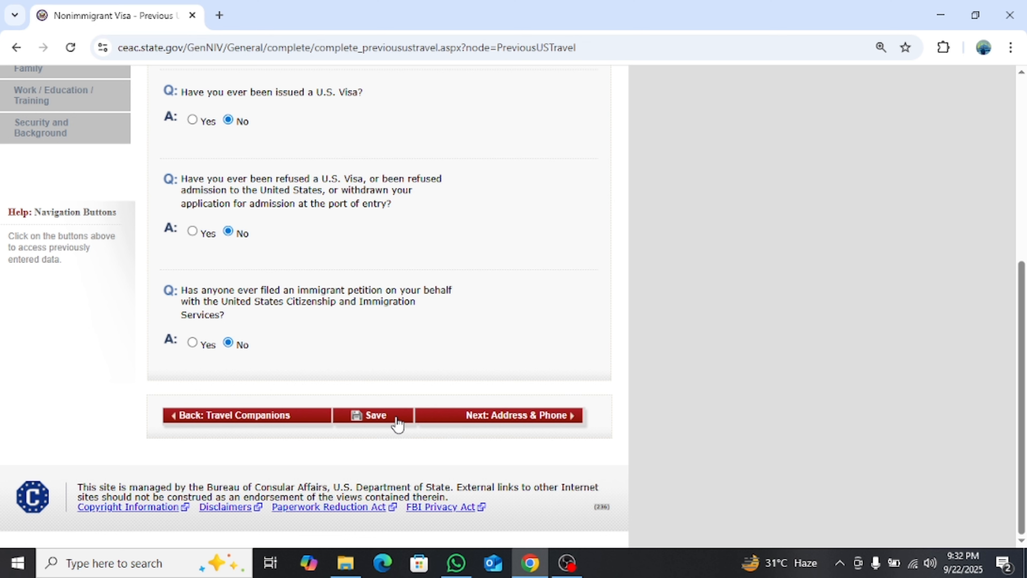
{"action": "left_click", "coordinate": [474, 417]}
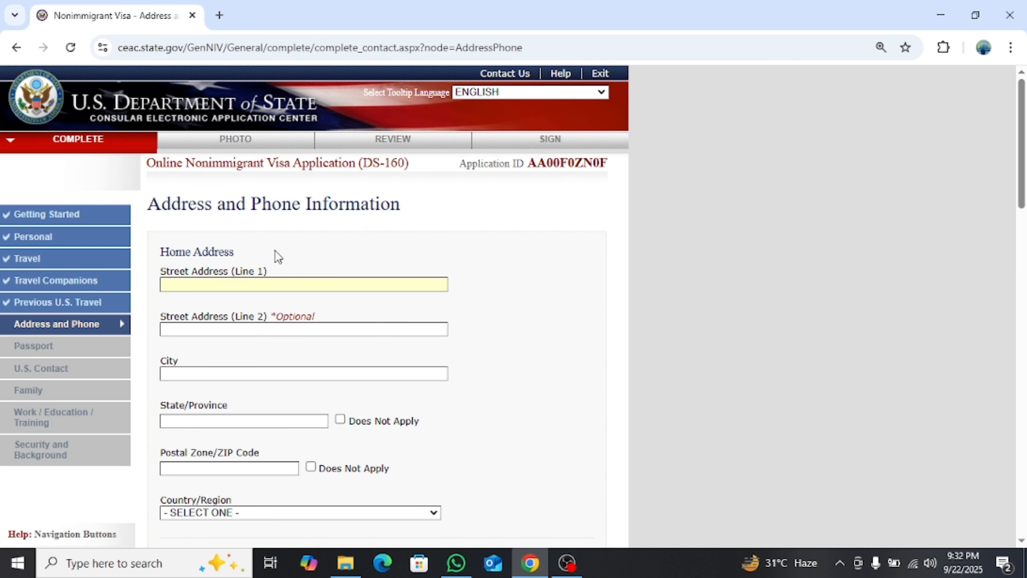
Select PAKISTAN as the home address country, typing 'pak' to jump to it
{"action": "left_click_drag", "start_coordinate": [146, 204], "coordinate": [424, 213]}
{"action": "left_click", "coordinate": [426, 214]}
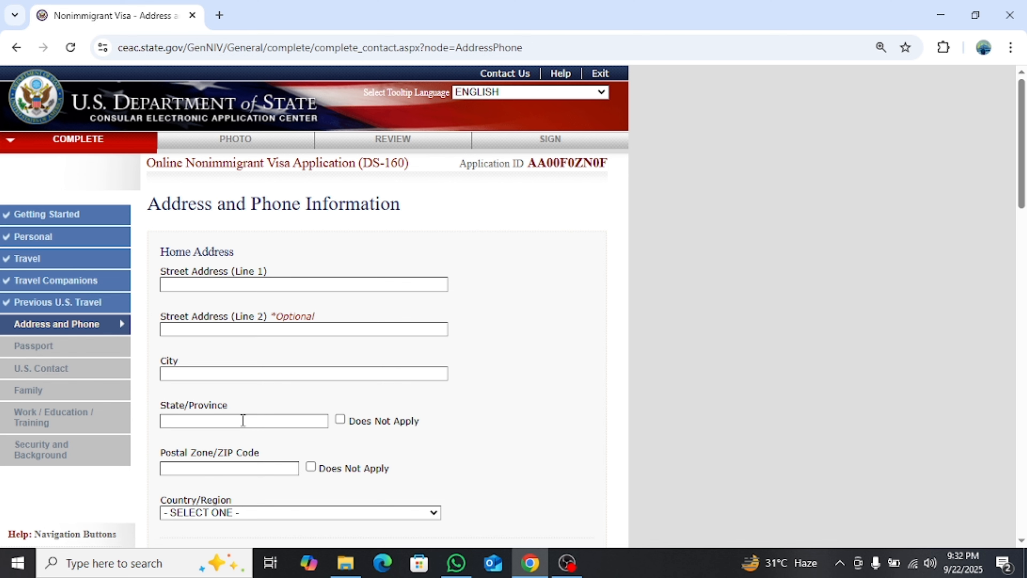
{"action": "scroll", "coordinate": [241, 419], "scroll_direction": "down", "scroll_amount": 2}
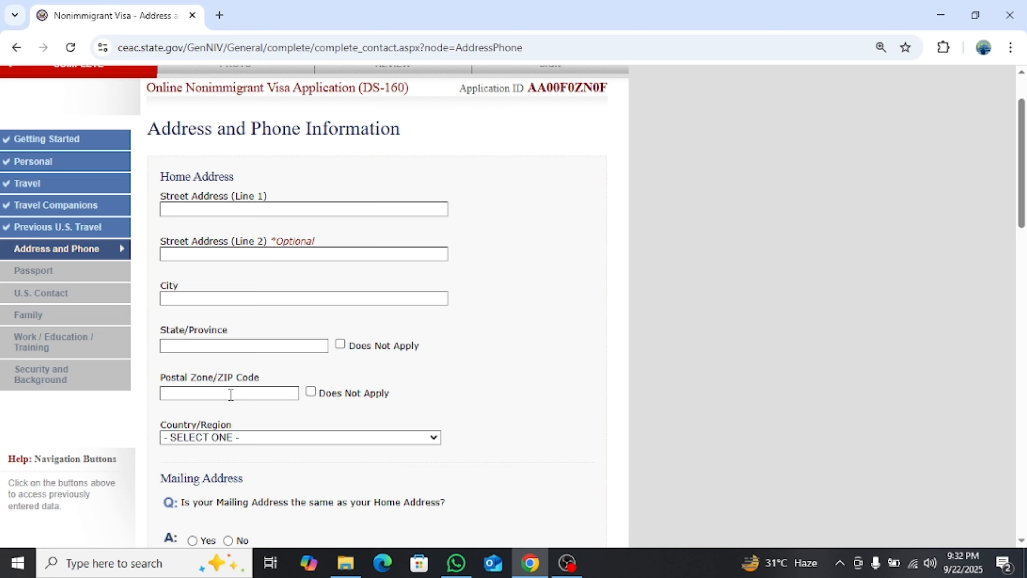
{"action": "left_click", "coordinate": [267, 442]}
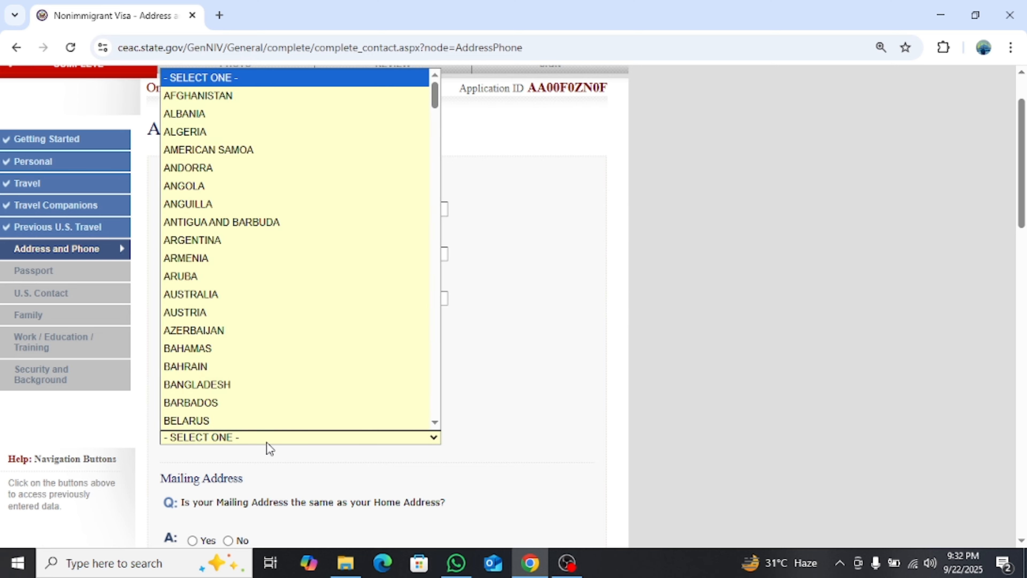
{"action": "type", "text": "pak"}
{"action": "key", "text": "Return"}
{"action": "scroll", "coordinate": [270, 448], "scroll_direction": "down", "scroll_amount": 3}
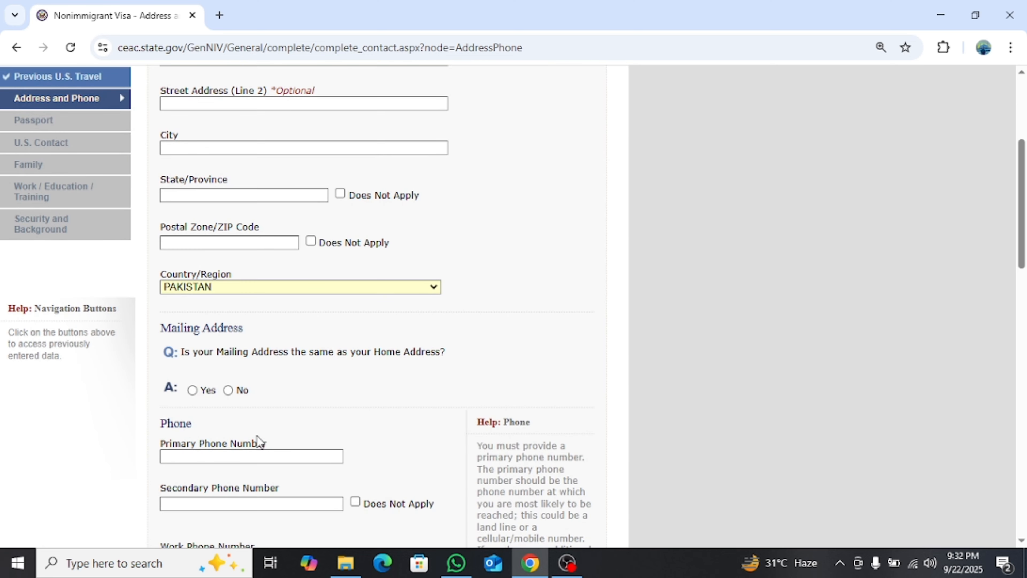
{"action": "scroll", "coordinate": [252, 430], "scroll_direction": "down", "scroll_amount": 3}
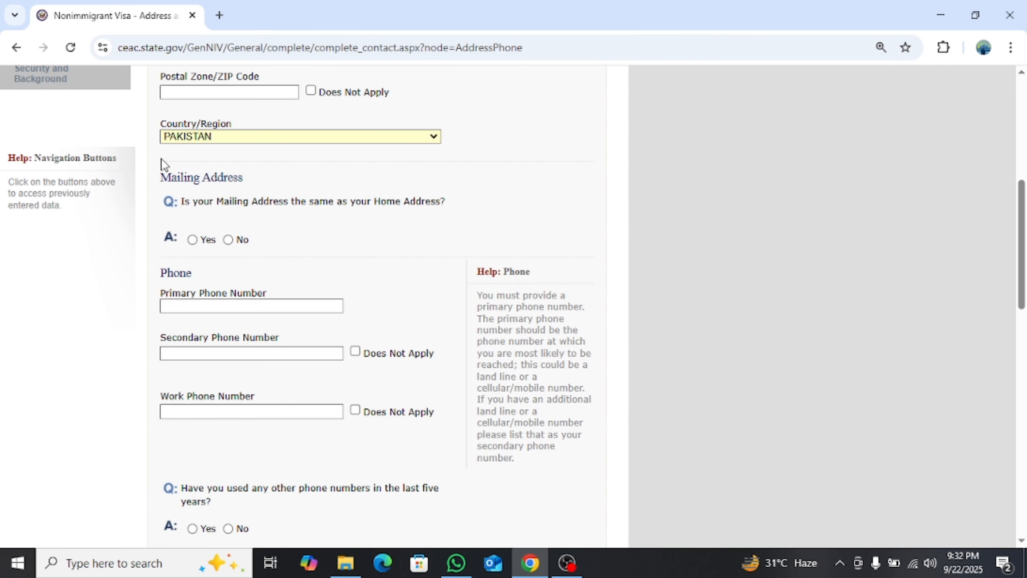
{"action": "left_click_drag", "start_coordinate": [161, 178], "coordinate": [246, 177]}
{"action": "left_click", "coordinate": [248, 213]}
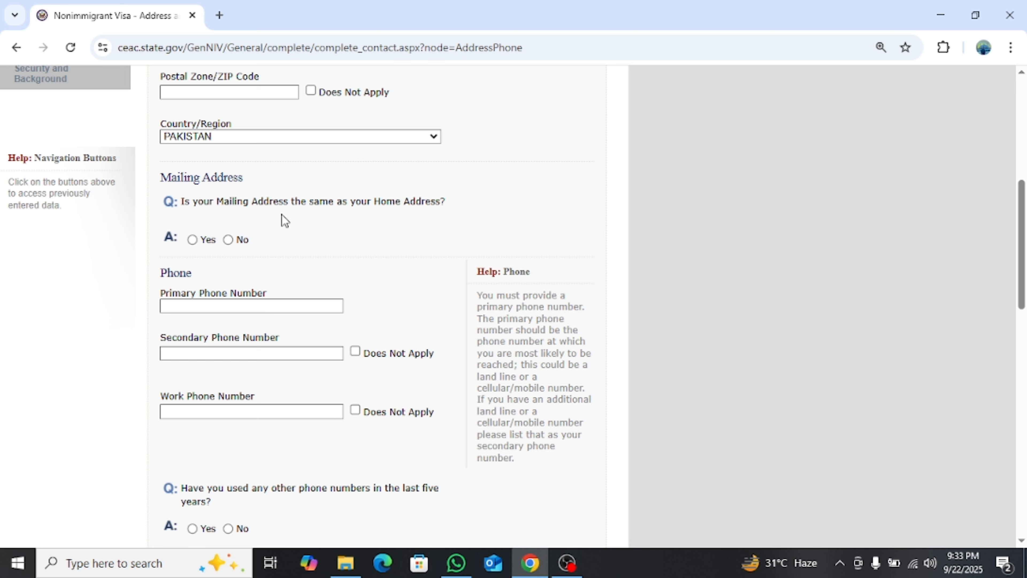
Mark the mailing address as the same as home and answer No to other phone numbers
{"action": "left_click", "coordinate": [193, 240]}
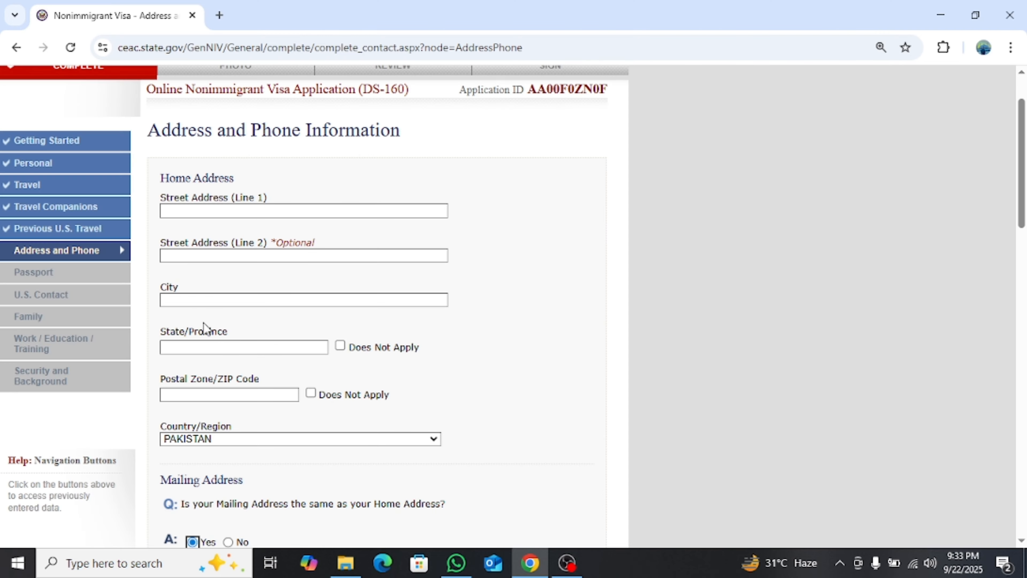
{"action": "scroll", "coordinate": [254, 359], "scroll_direction": "down", "scroll_amount": 5}
{"action": "scroll", "coordinate": [162, 269], "scroll_direction": "up", "scroll_amount": 3}
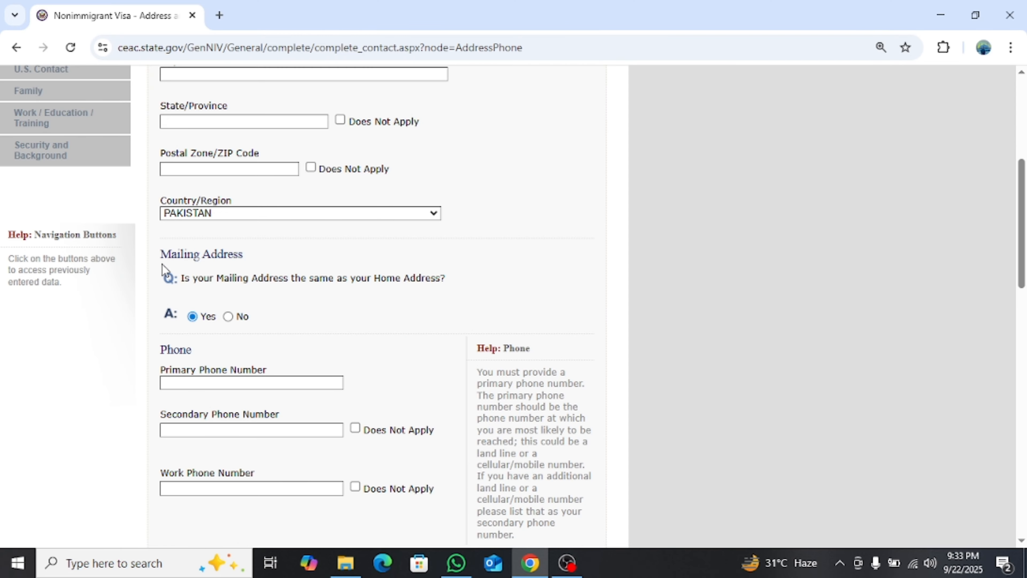
{"action": "scroll", "coordinate": [173, 316], "scroll_direction": "down", "scroll_amount": 3}
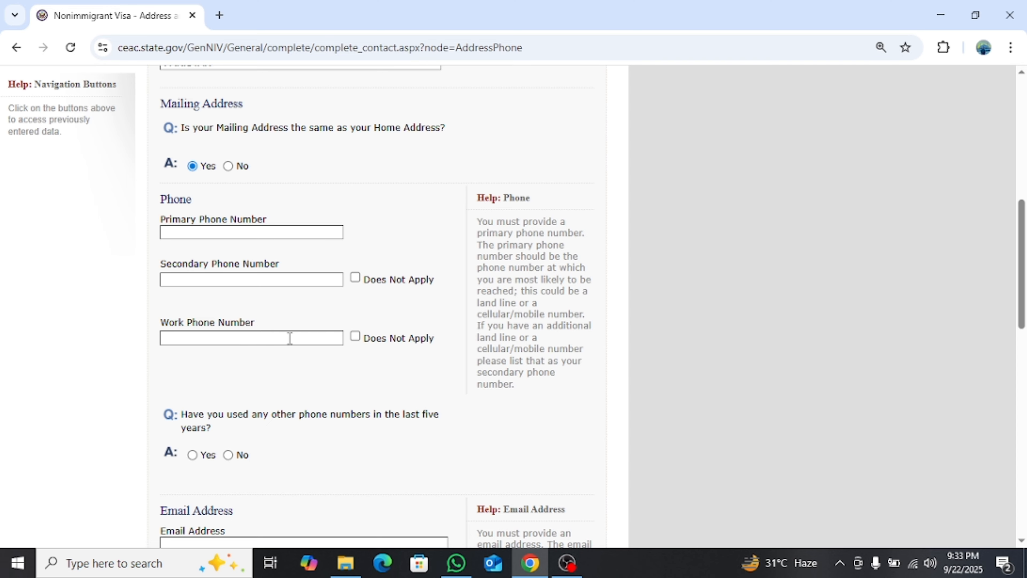
{"action": "scroll", "coordinate": [289, 339], "scroll_direction": "down", "scroll_amount": 5}
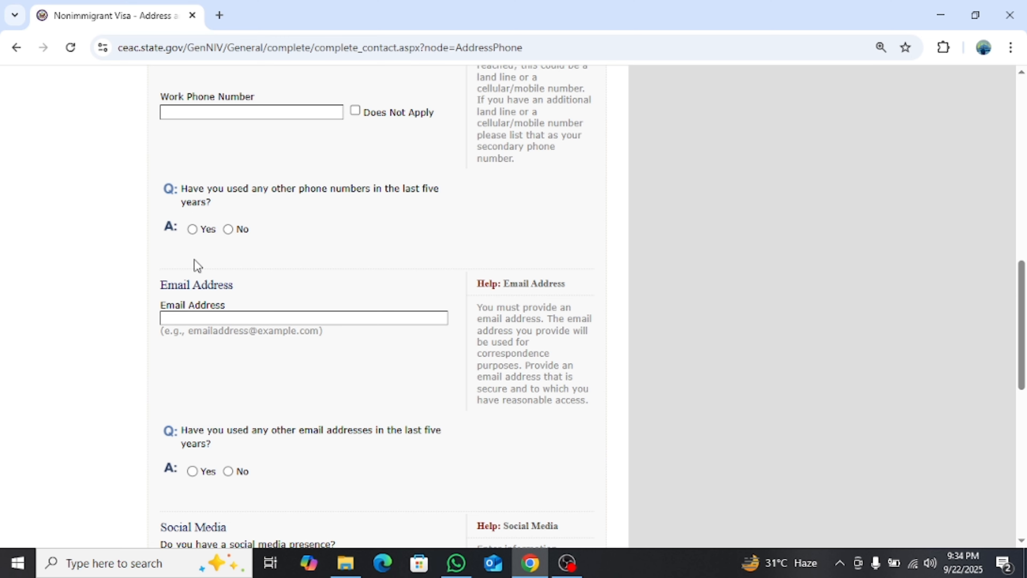
{"action": "left_click", "coordinate": [229, 230]}
Answer No to having used other email addresses in the last five years
{"action": "scroll", "coordinate": [277, 252], "scroll_direction": "up", "scroll_amount": 5}
{"action": "scroll", "coordinate": [278, 261], "scroll_direction": "down", "scroll_amount": 6}
{"action": "scroll", "coordinate": [277, 259], "scroll_direction": "down", "scroll_amount": 2}
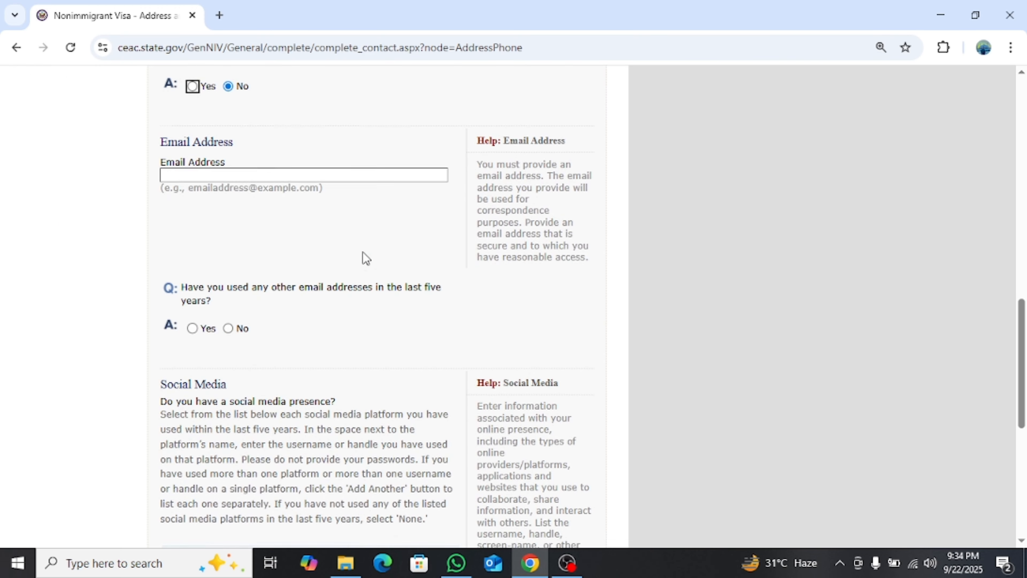
{"action": "scroll", "coordinate": [178, 161], "scroll_direction": "down", "scroll_amount": 4}
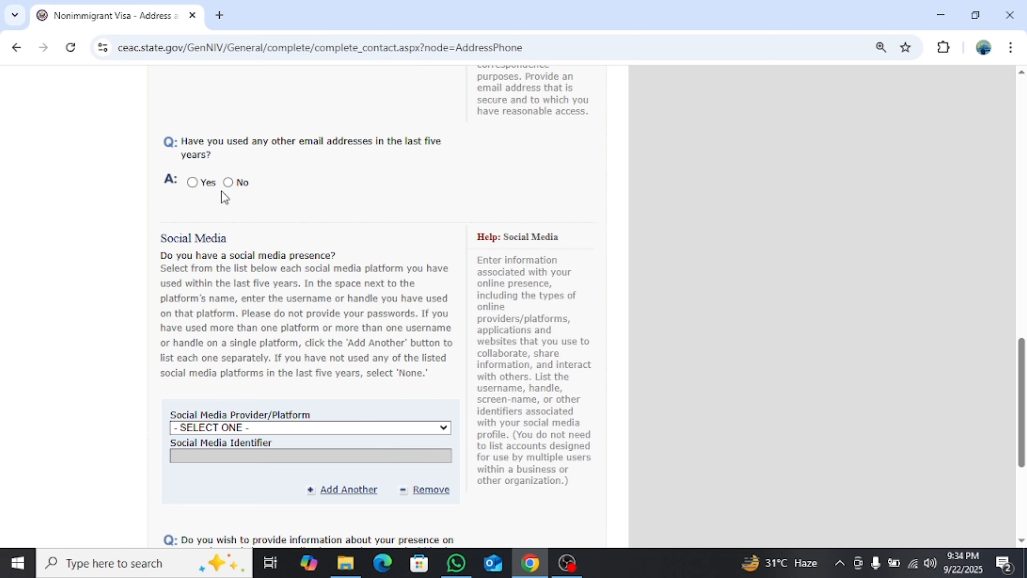
{"action": "left_click", "coordinate": [229, 182]}
Leave the social media platform at - SELECT ONE - and save the Address and Phone page
{"action": "scroll", "coordinate": [333, 258], "scroll_direction": "up", "scroll_amount": 7}
{"action": "scroll", "coordinate": [333, 256], "scroll_direction": "down", "scroll_amount": 2}
{"action": "scroll", "coordinate": [332, 255], "scroll_direction": "down", "scroll_amount": 10}
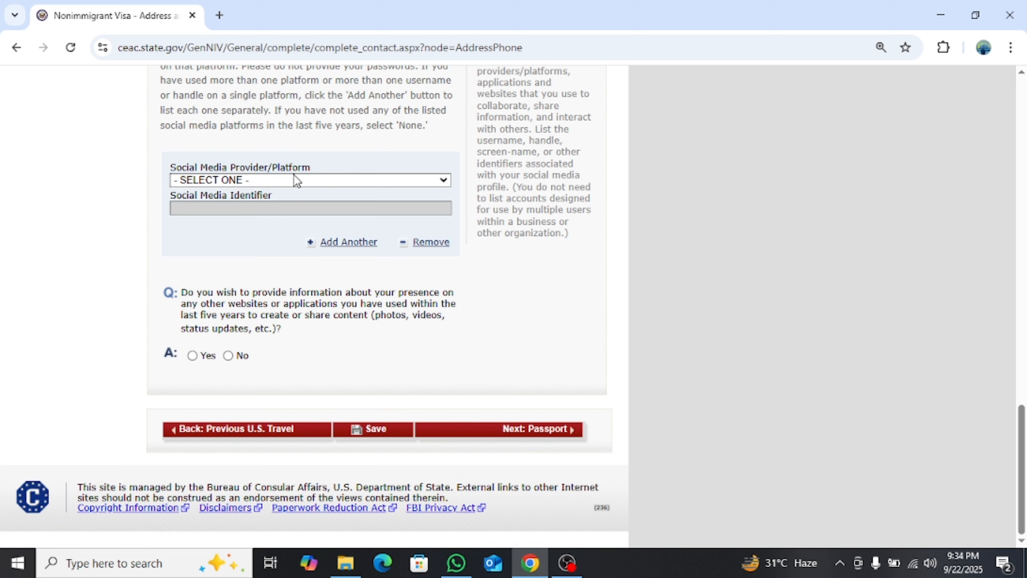
{"action": "left_click", "coordinate": [312, 180]}
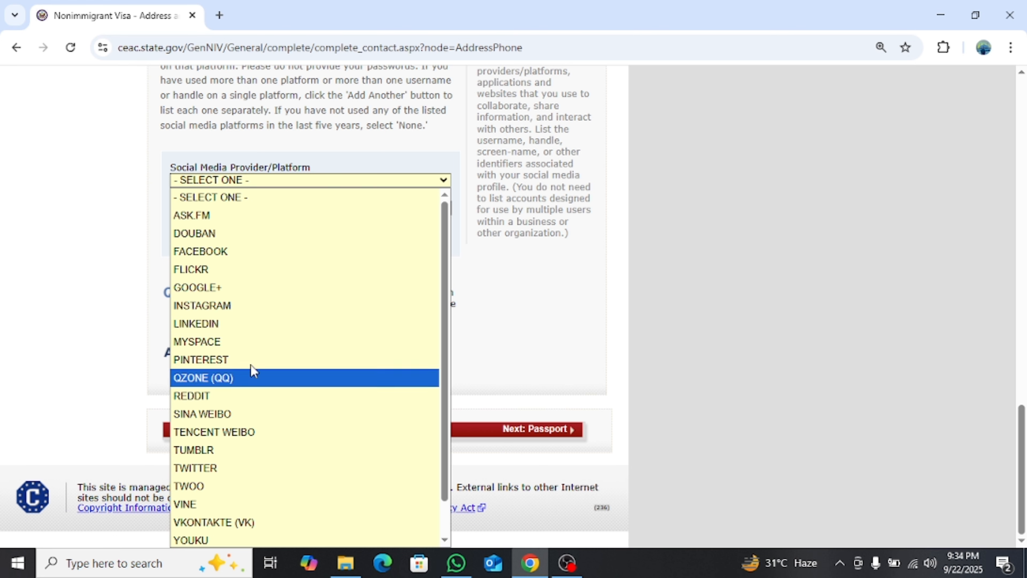
{"action": "left_click", "coordinate": [504, 290]}
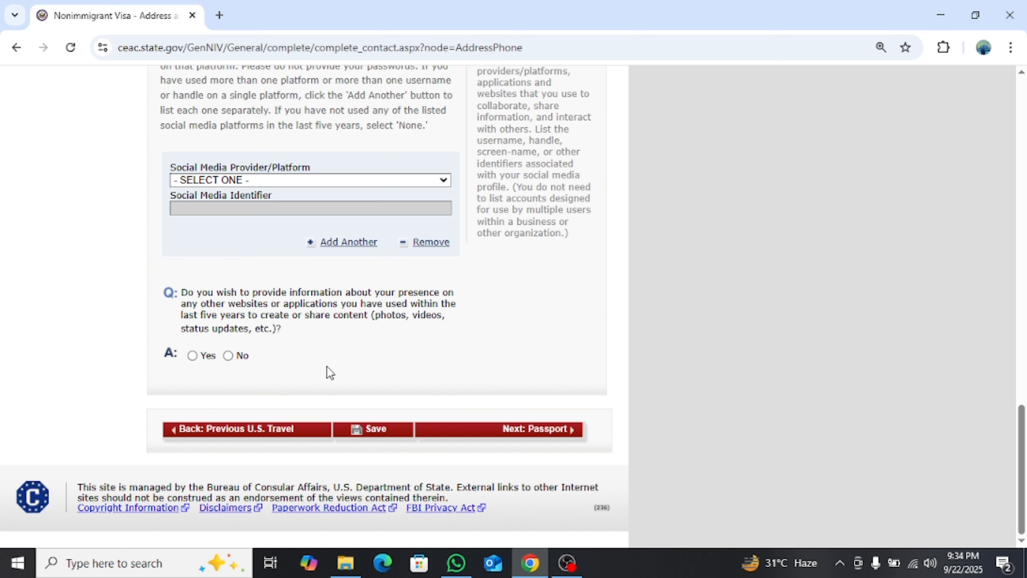
{"action": "left_click", "coordinate": [372, 429]}
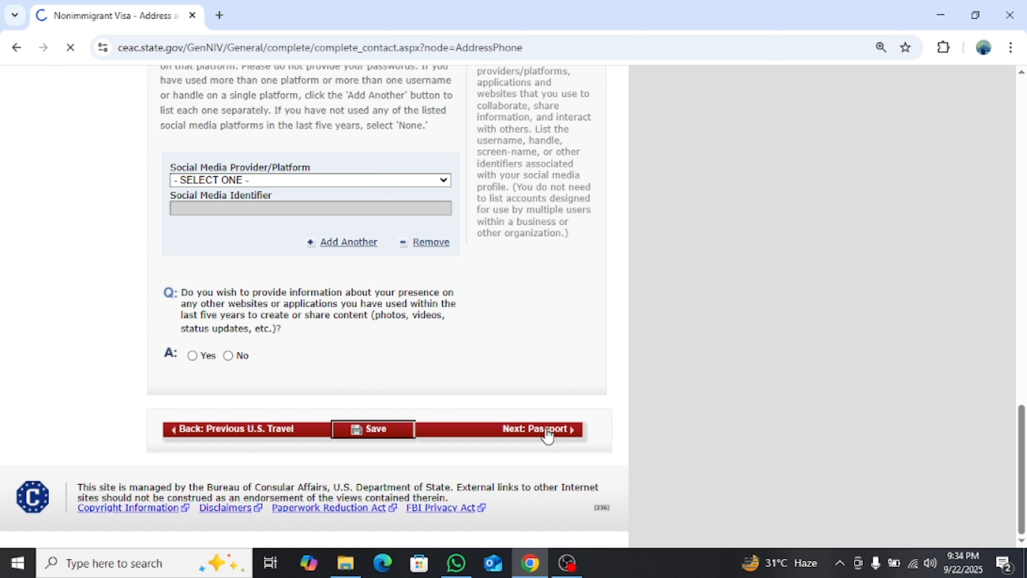
On the Passport Information page, choose REGULAR as the passport/travel document type
{"action": "left_click", "coordinate": [562, 428]}
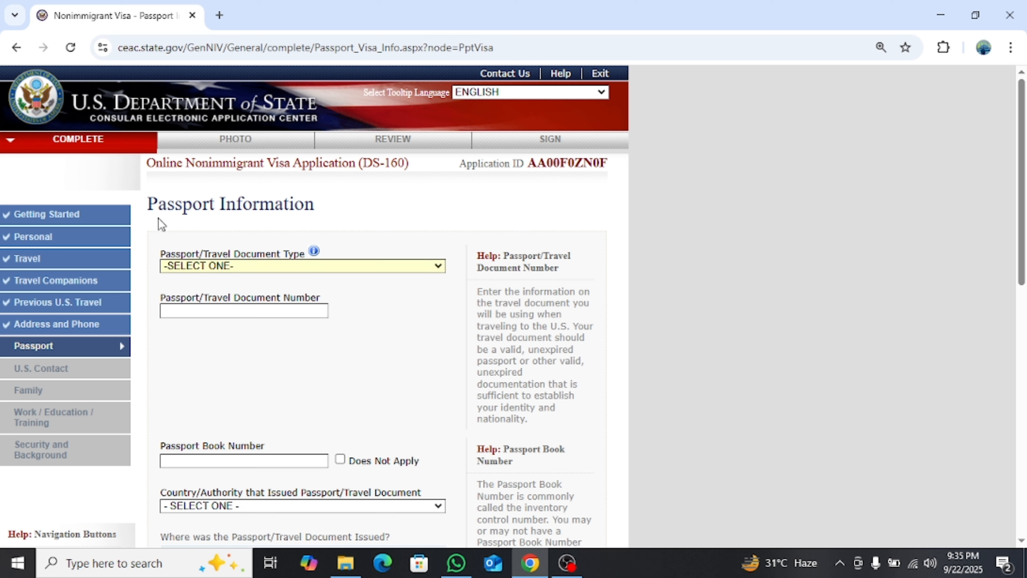
{"action": "left_click", "coordinate": [275, 267]}
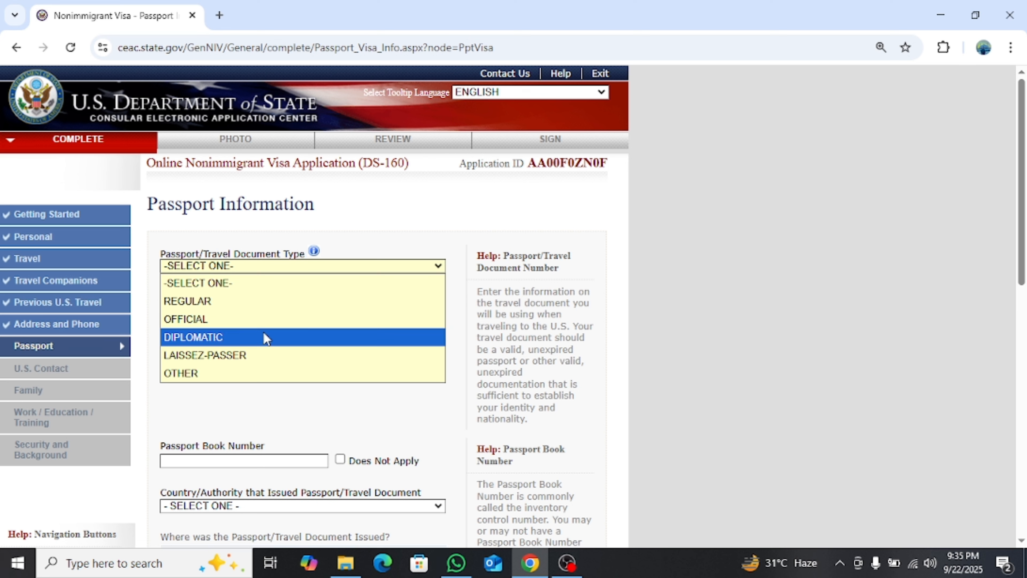
{"action": "left_click", "coordinate": [255, 303]}
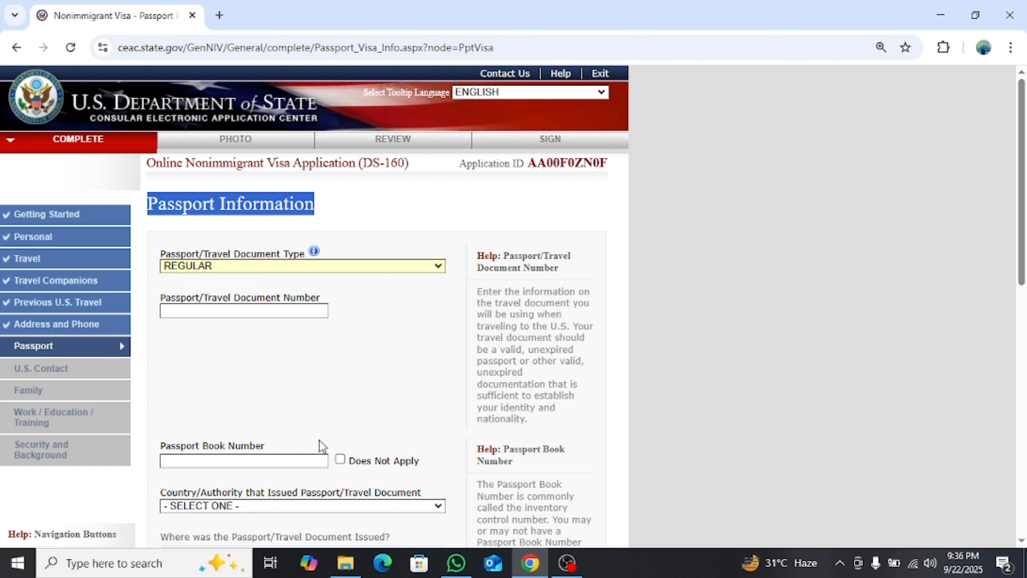
{"action": "scroll", "coordinate": [320, 443], "scroll_direction": "down", "scroll_amount": 5}
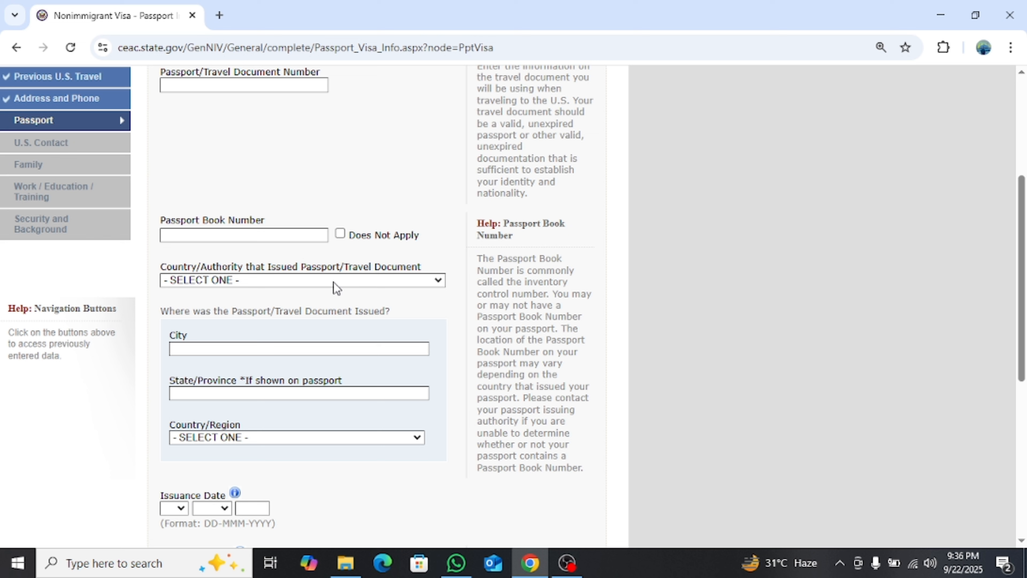
Set both the passport issuing authority and the country of issue to PAKISTAN
{"action": "left_click", "coordinate": [364, 287]}
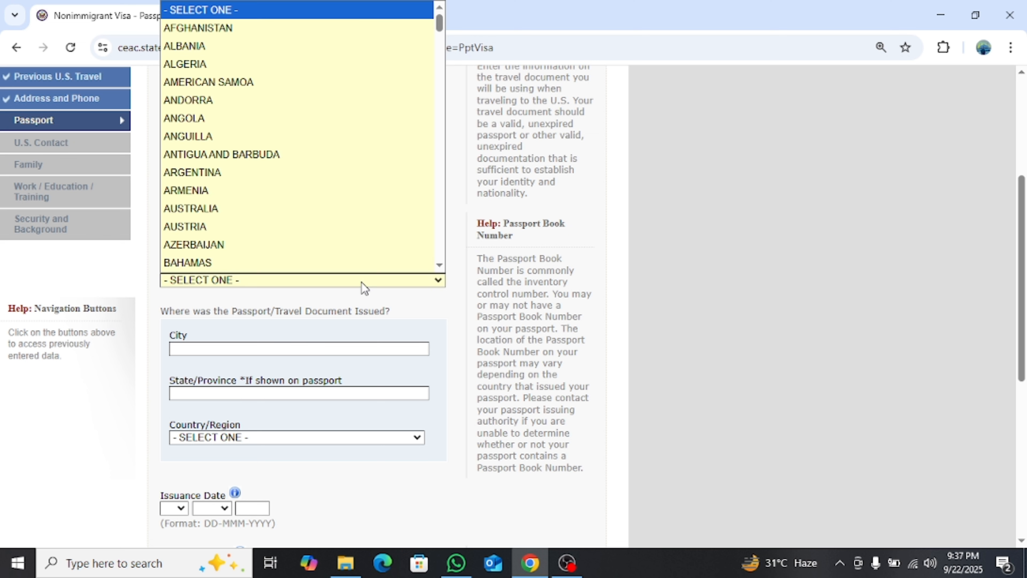
{"action": "type", "text": "p"}
{"action": "key", "text": "Return"}
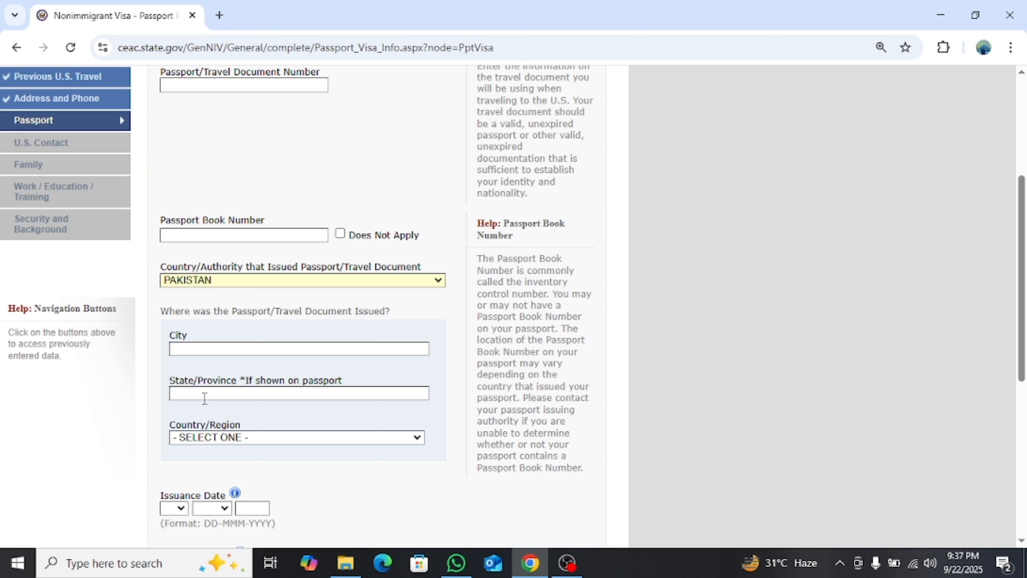
{"action": "left_click", "coordinate": [261, 435]}
{"action": "type", "text": "p"}
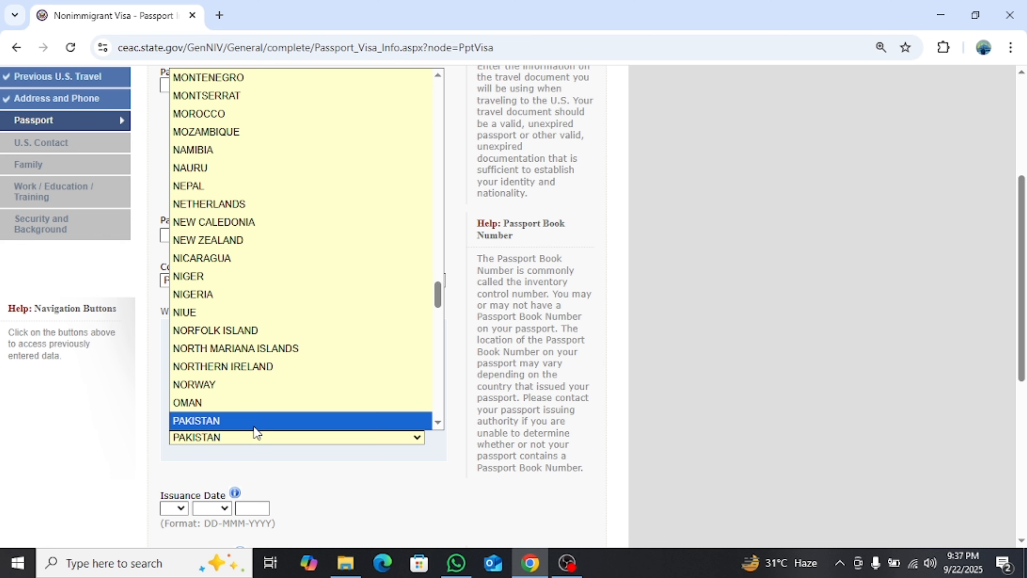
{"action": "left_click", "coordinate": [254, 426]}
Answer No to ever losing a passport, then save and continue to U.S. Point of Contact
{"action": "scroll", "coordinate": [285, 425], "scroll_direction": "down", "scroll_amount": 4}
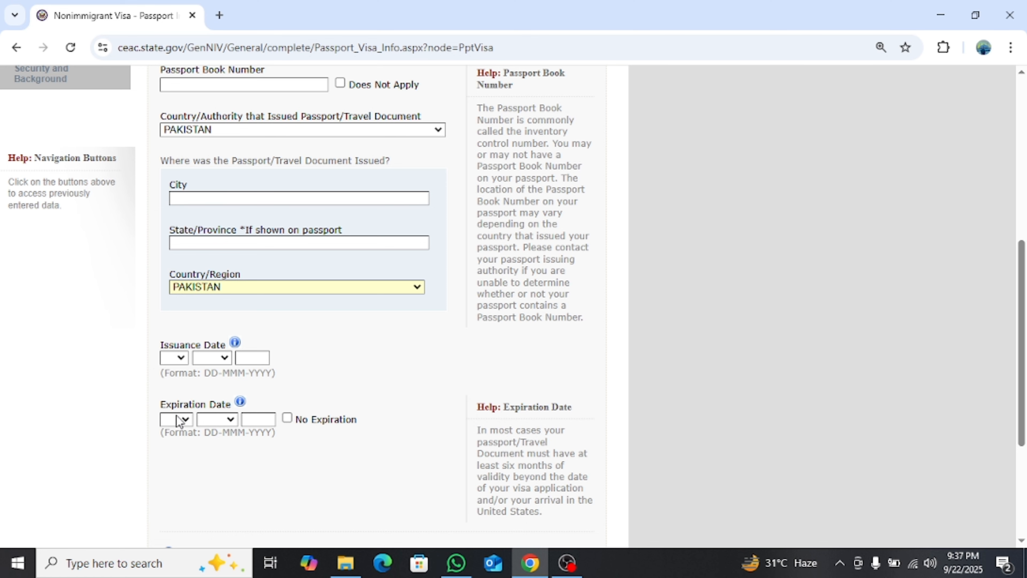
{"action": "scroll", "coordinate": [373, 402], "scroll_direction": "down", "scroll_amount": 1}
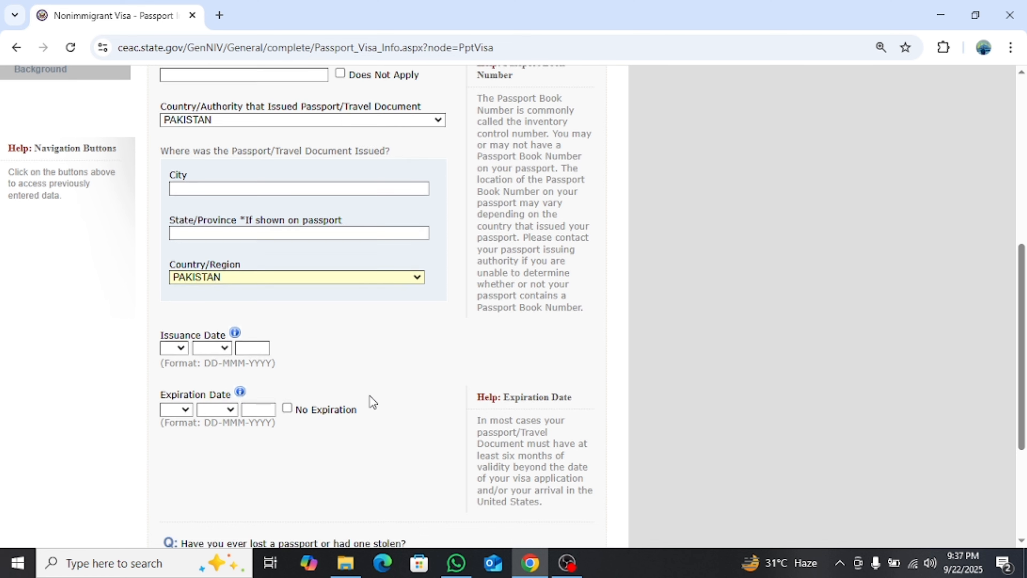
{"action": "scroll", "coordinate": [373, 402], "scroll_direction": "down", "scroll_amount": 1}
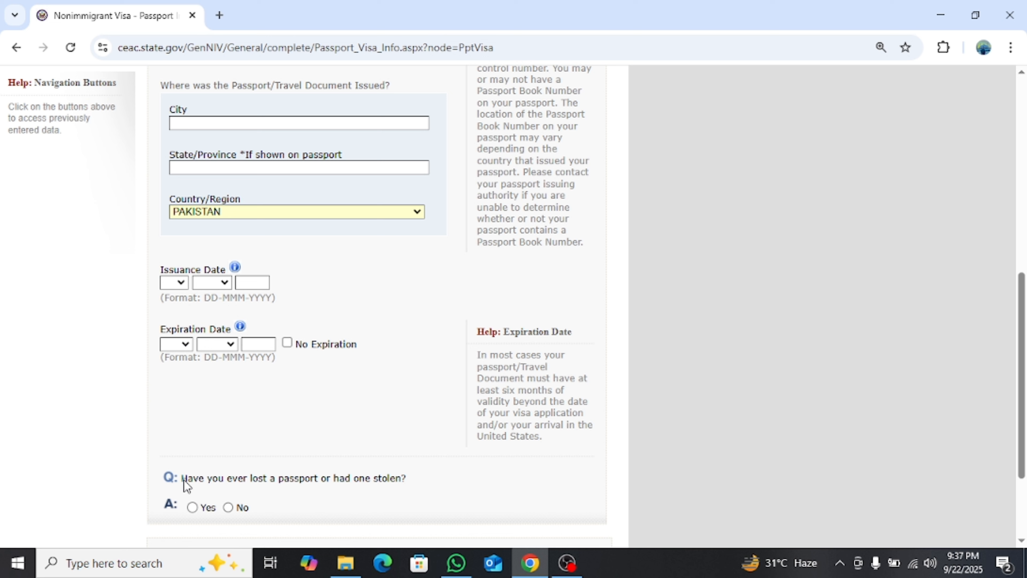
{"action": "left_click_drag", "start_coordinate": [182, 479], "coordinate": [227, 490]}
{"action": "left_click_drag", "start_coordinate": [297, 488], "coordinate": [370, 493]}
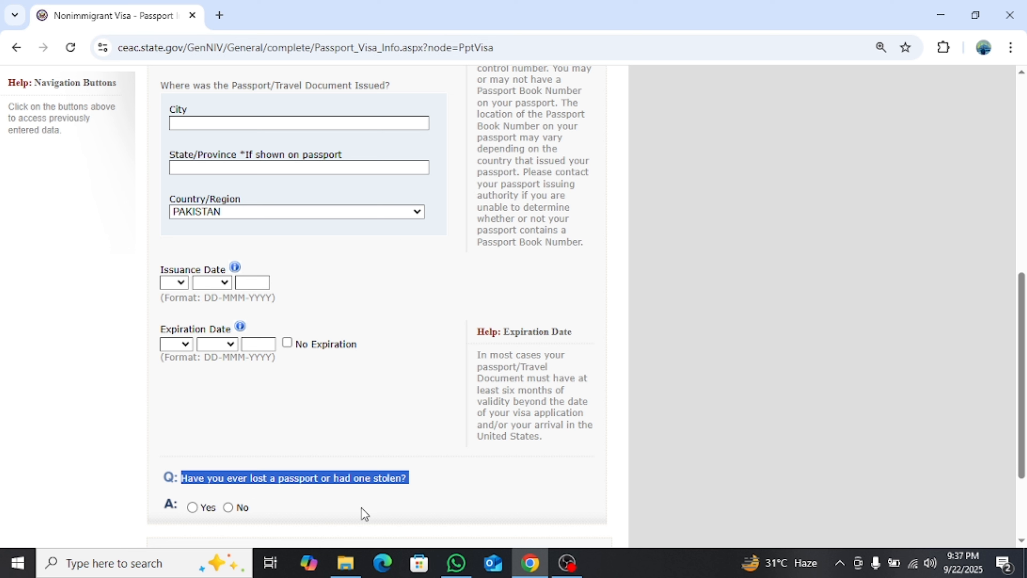
{"action": "left_click", "coordinate": [433, 502]}
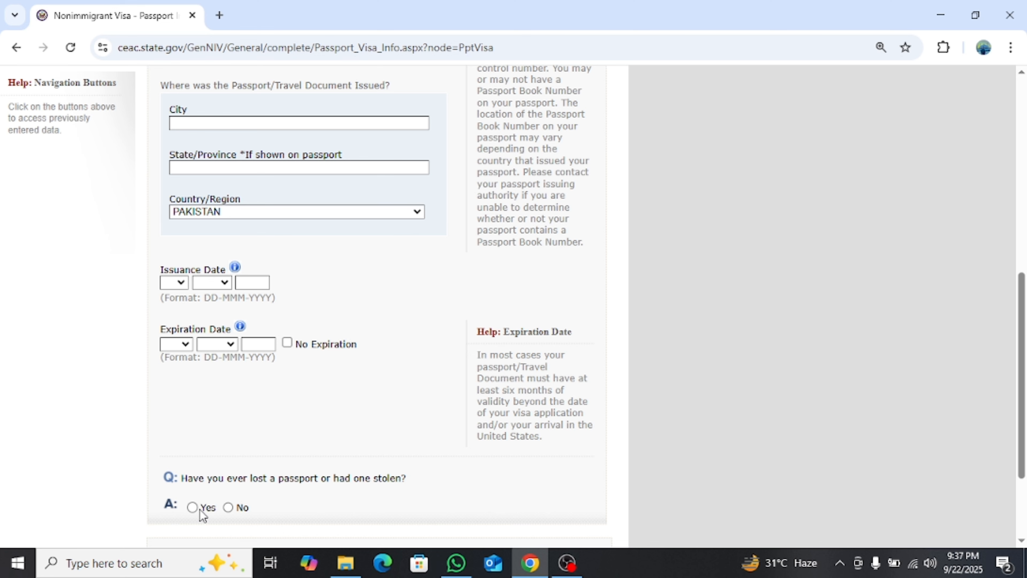
{"action": "left_click", "coordinate": [228, 508]}
{"action": "scroll", "coordinate": [266, 516], "scroll_direction": "down", "scroll_amount": 3}
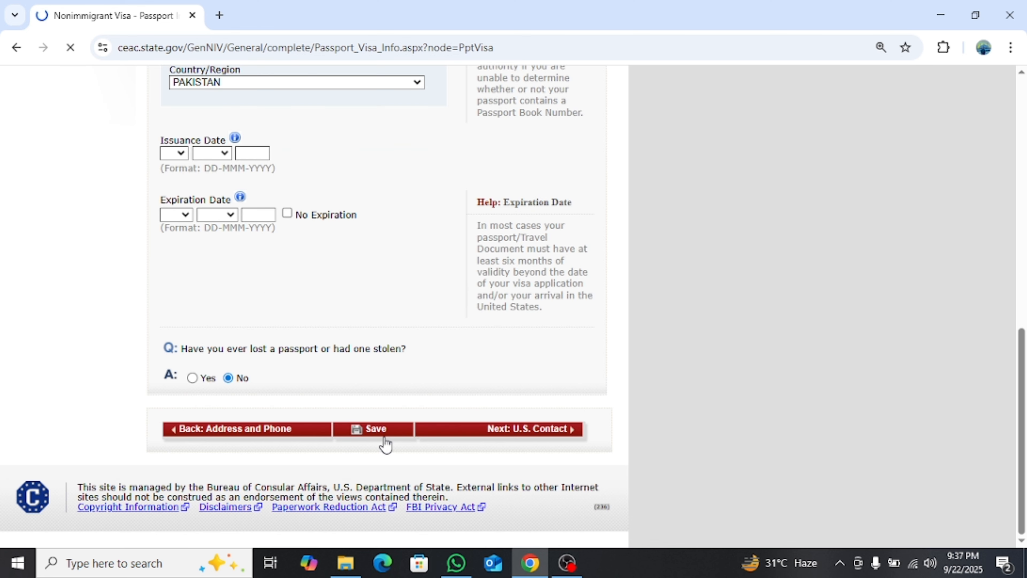
{"action": "left_click", "coordinate": [384, 432]}
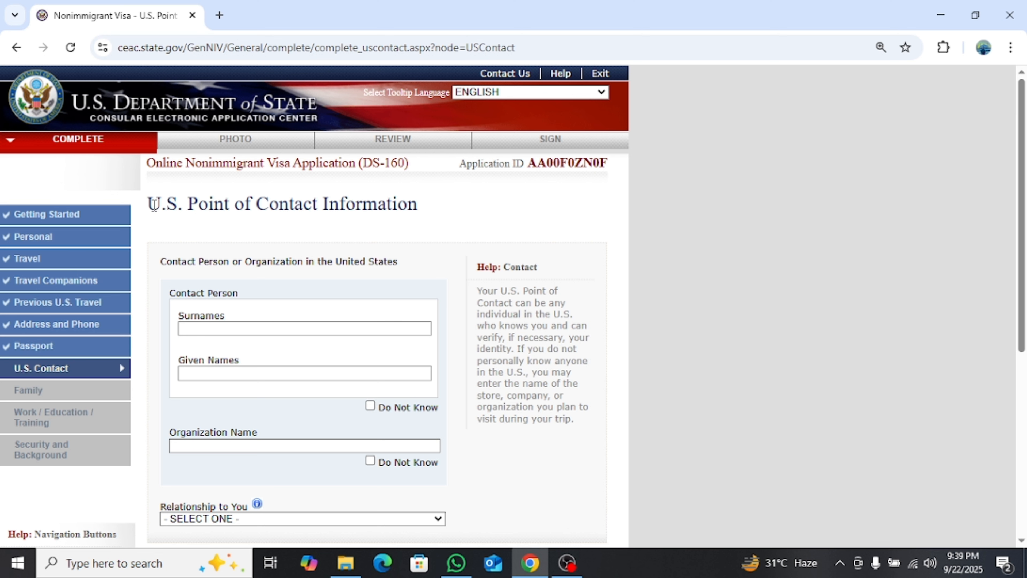
Tick Do Not Know for the U.S. contact person's name
{"action": "left_click_drag", "start_coordinate": [148, 202], "coordinate": [452, 209]}
{"action": "left_click", "coordinate": [452, 209]}
{"action": "scroll", "coordinate": [452, 209], "scroll_direction": "down", "scroll_amount": 3}
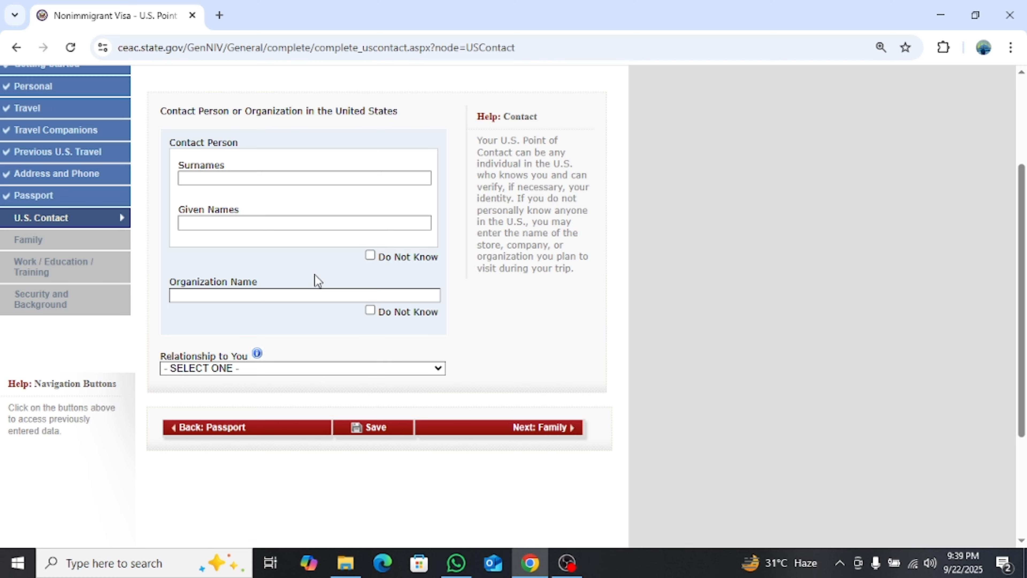
{"action": "scroll", "coordinate": [314, 280], "scroll_direction": "up", "scroll_amount": 2}
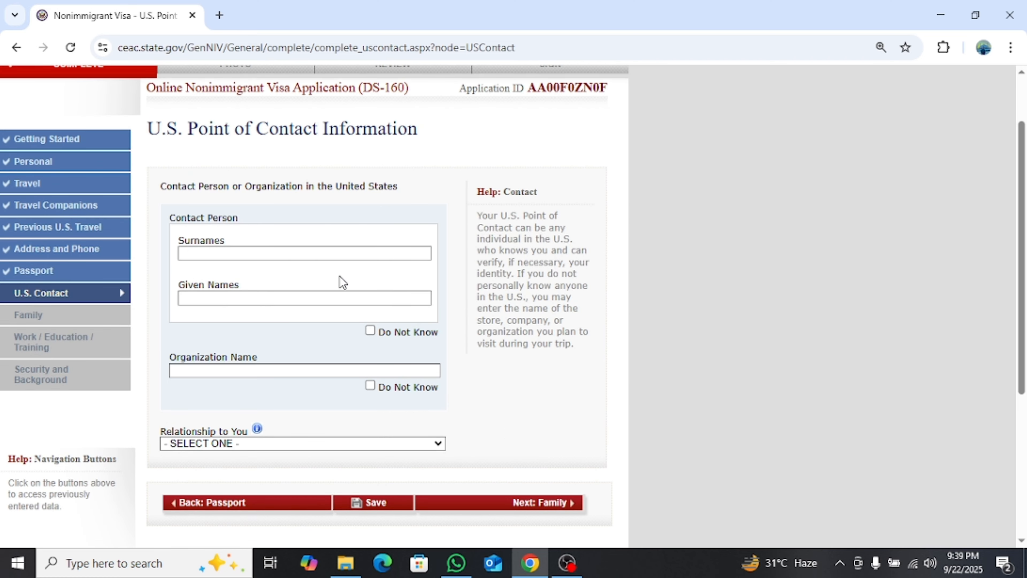
{"action": "left_click", "coordinate": [369, 330]}
Set the contact's relationship to you as OTHER
{"action": "scroll", "coordinate": [253, 445], "scroll_direction": "up", "scroll_amount": 2}
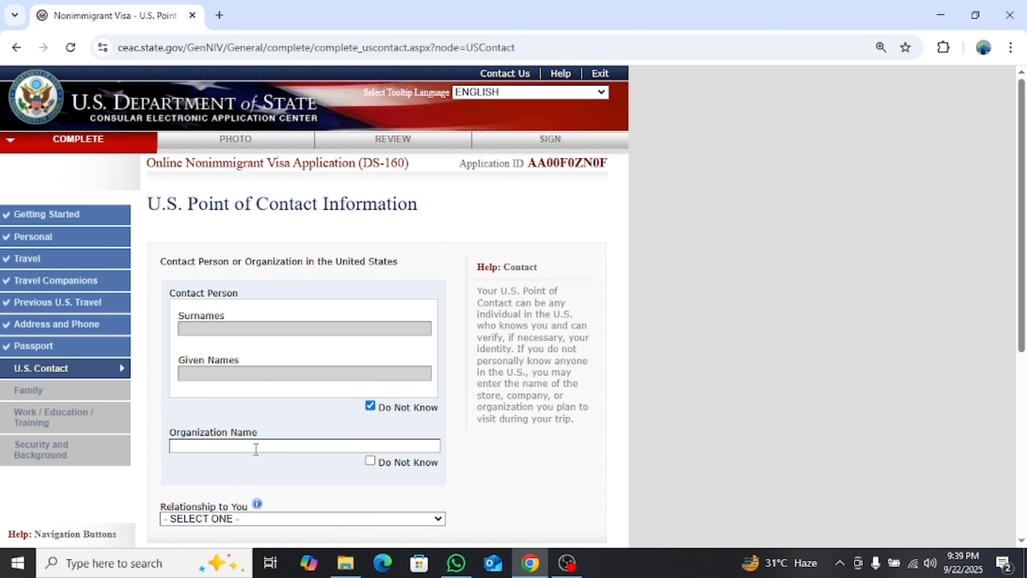
{"action": "scroll", "coordinate": [350, 443], "scroll_direction": "down", "scroll_amount": 4}
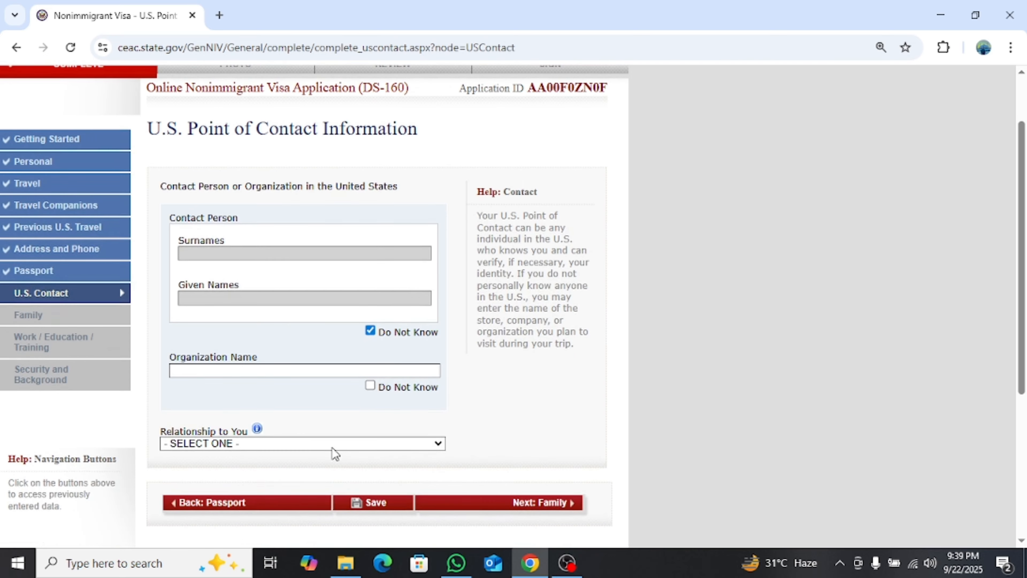
{"action": "left_click", "coordinate": [269, 369]}
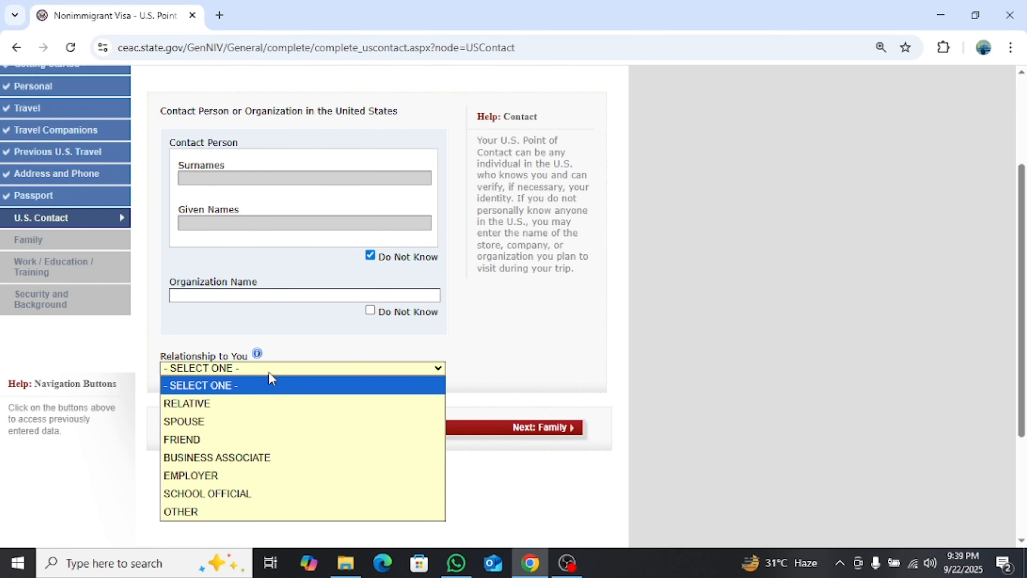
{"action": "key", "text": "o"}
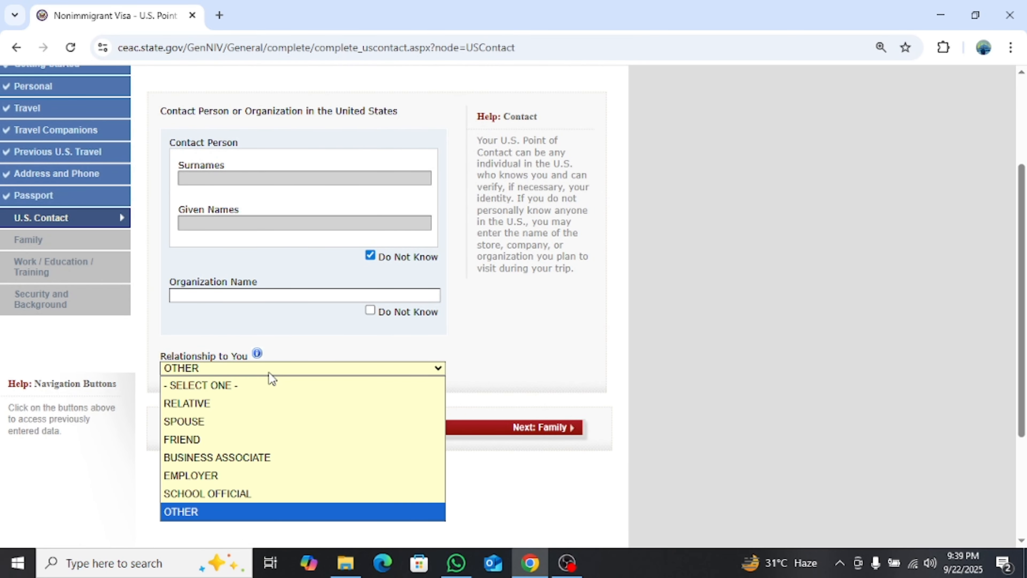
{"action": "key", "text": "Return"}
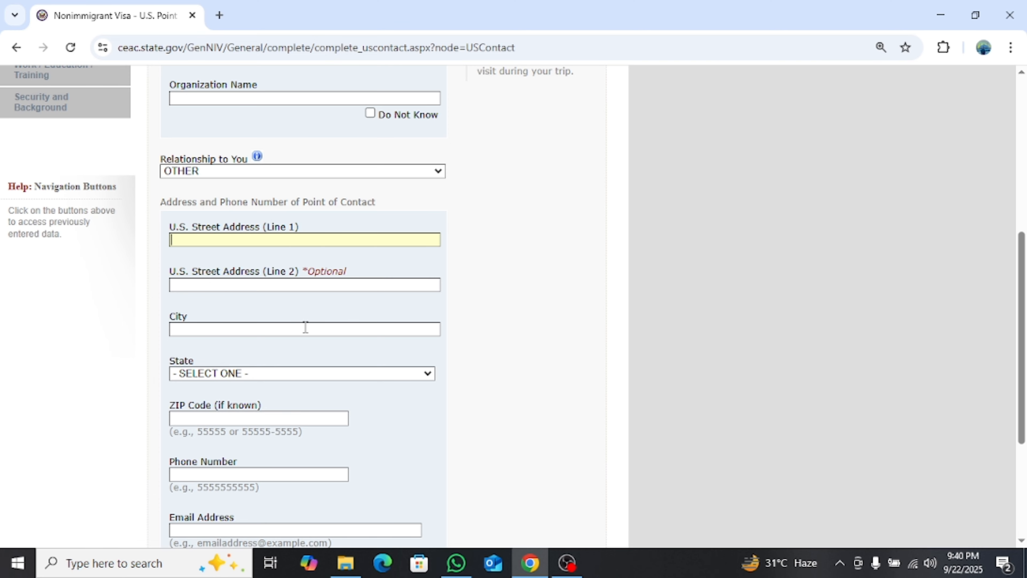
Choose NEW YORK as the contact's state and move on to the e-mail field
{"action": "left_click", "coordinate": [279, 374]}
{"action": "scroll", "coordinate": [261, 375], "scroll_direction": "down", "scroll_amount": 4}
{"action": "scroll", "coordinate": [261, 375], "scroll_direction": "down", "scroll_amount": 3}
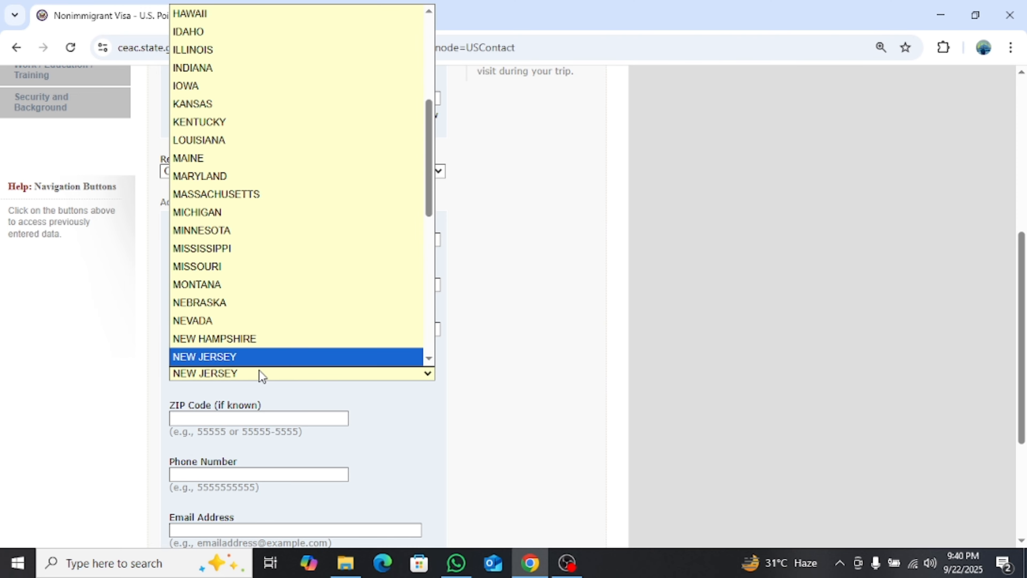
{"action": "left_click", "coordinate": [261, 374]}
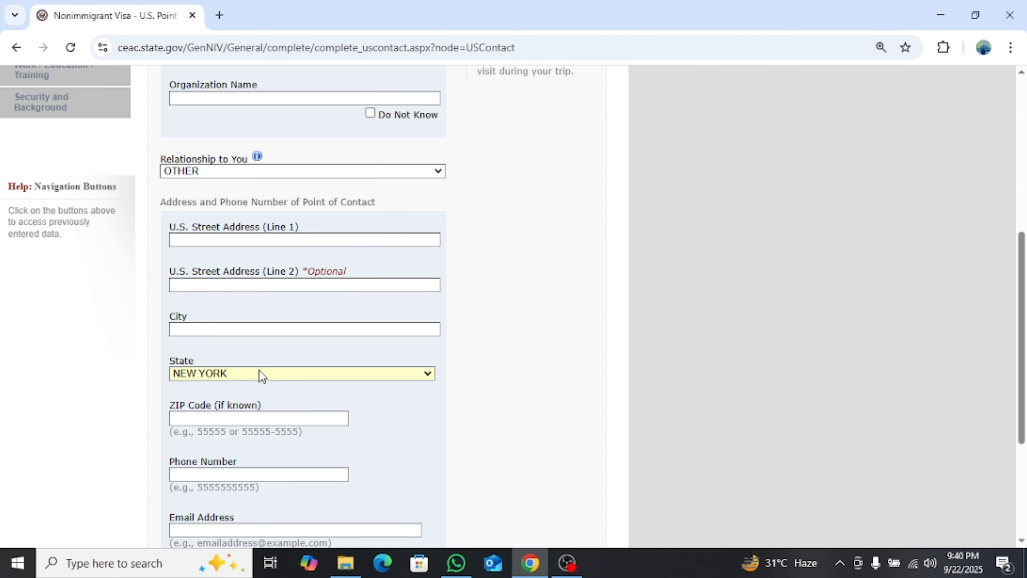
{"action": "scroll", "coordinate": [260, 375], "scroll_direction": "down", "scroll_amount": 2}
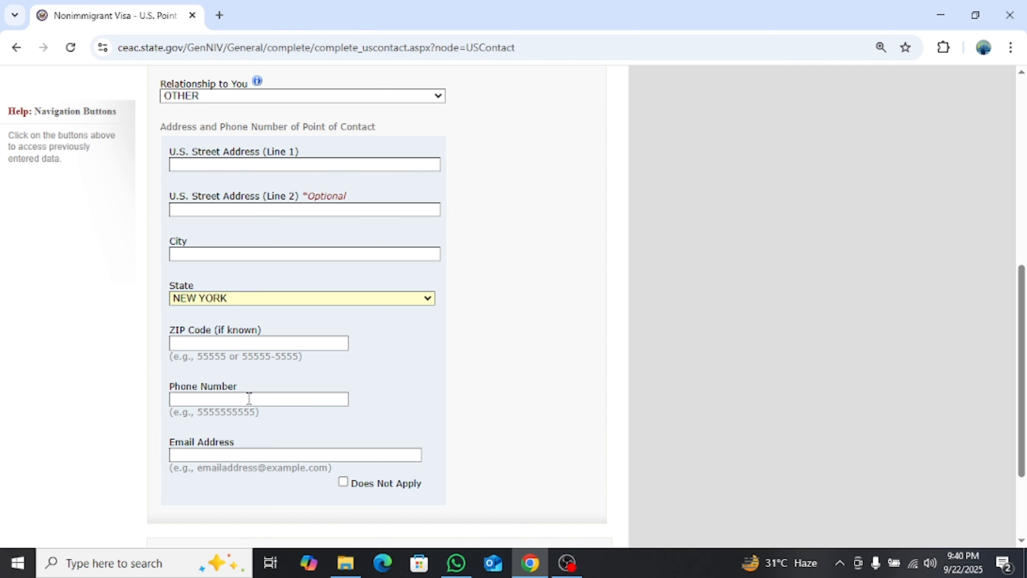
{"action": "left_click", "coordinate": [249, 454]}
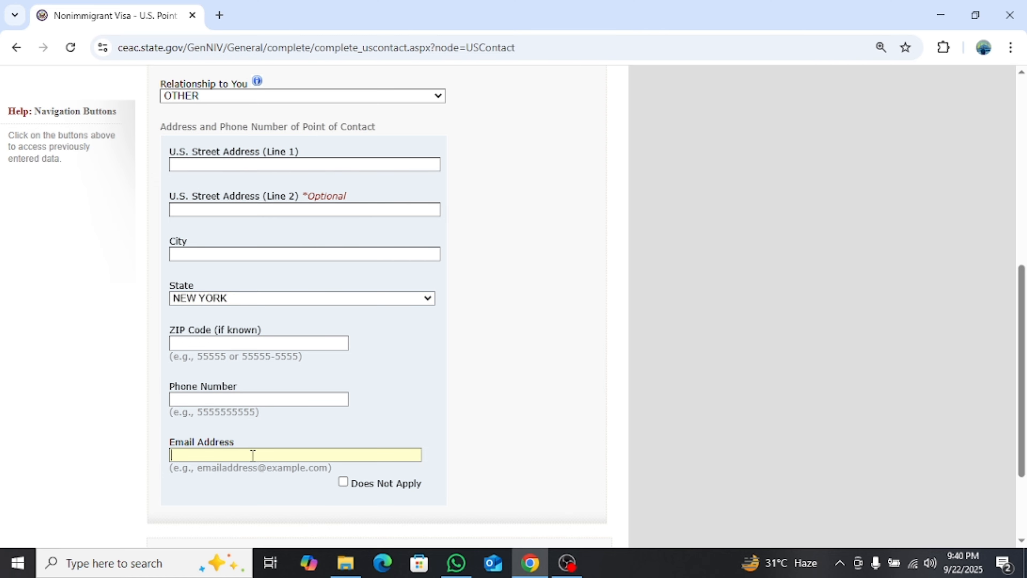
{"action": "scroll", "coordinate": [398, 433], "scroll_direction": "down", "scroll_amount": 3}
Move to the Family: Relatives page and review it down to the immediate relatives in the U.S. question
{"action": "left_click", "coordinate": [518, 431]}
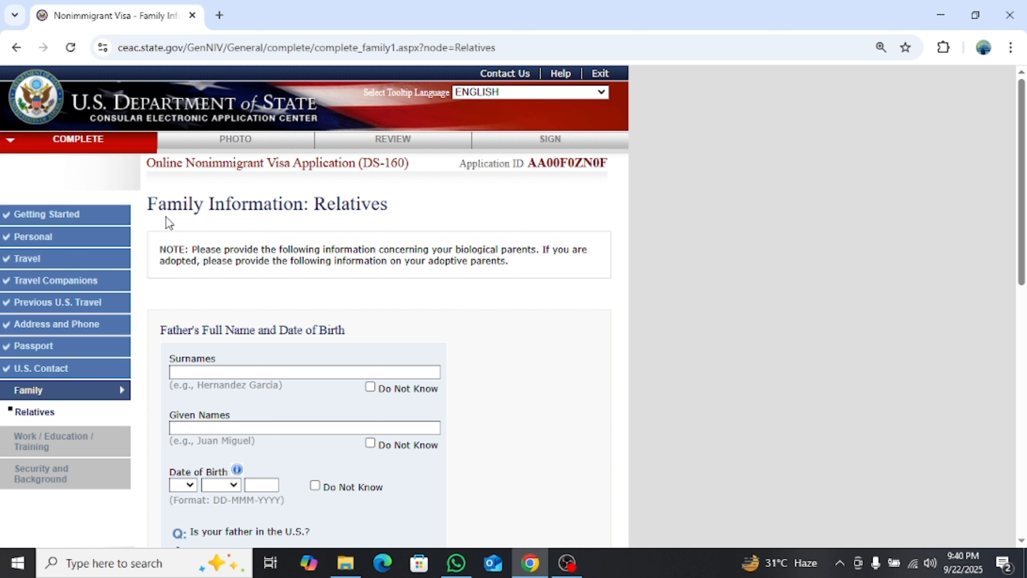
{"action": "left_click_drag", "start_coordinate": [149, 204], "coordinate": [389, 213]}
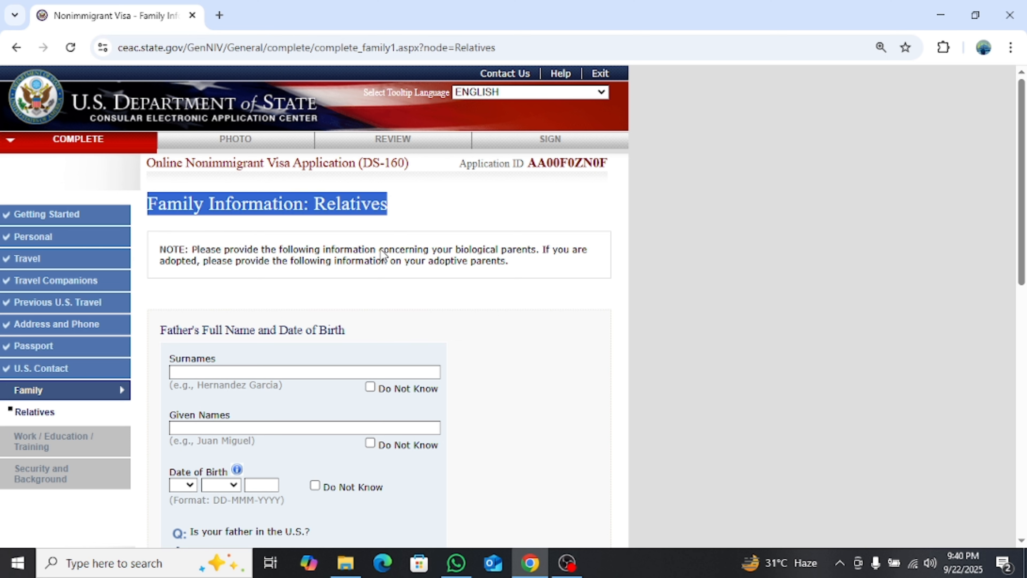
{"action": "scroll", "coordinate": [250, 301], "scroll_direction": "down", "scroll_amount": 3}
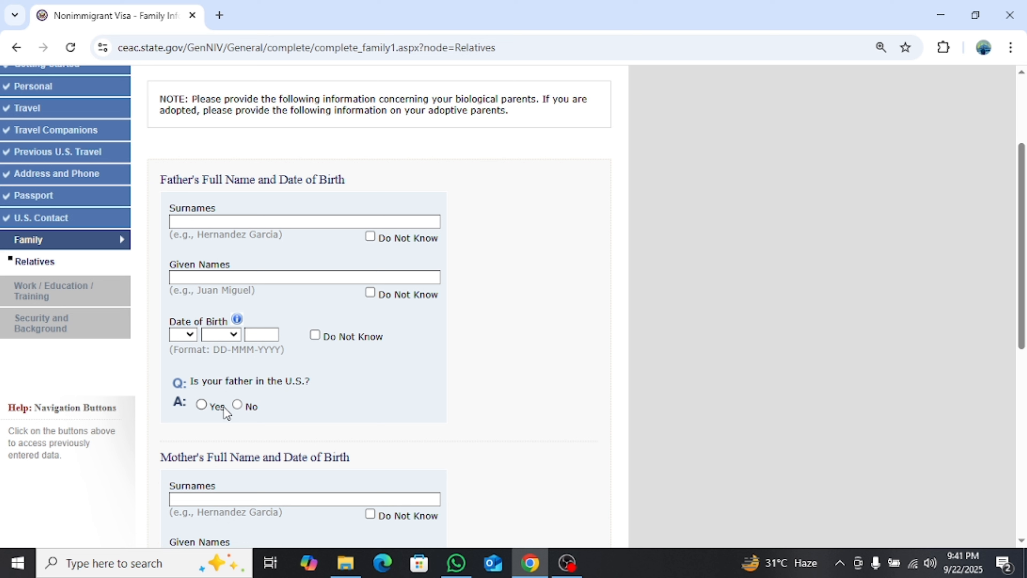
{"action": "scroll", "coordinate": [283, 396], "scroll_direction": "down", "scroll_amount": 5}
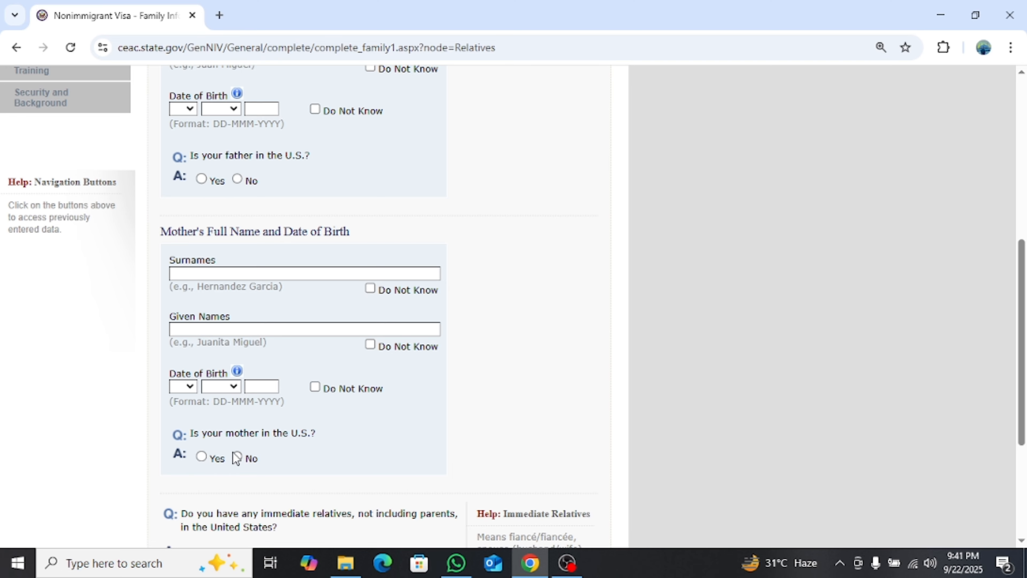
{"action": "scroll", "coordinate": [294, 450], "scroll_direction": "down", "scroll_amount": 2}
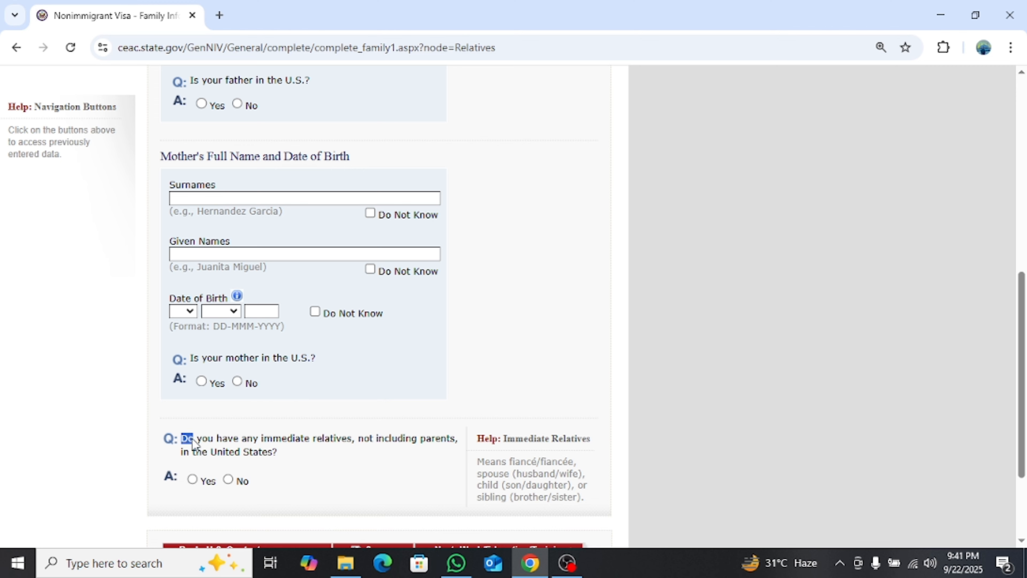
{"action": "left_click_drag", "start_coordinate": [182, 440], "coordinate": [293, 465]}
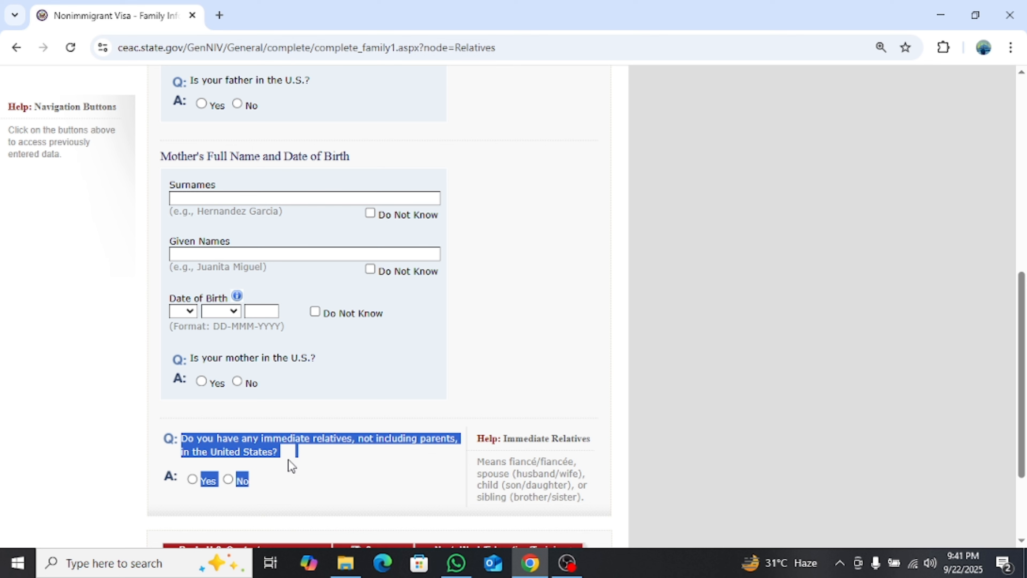
{"action": "left_click", "coordinate": [271, 458]}
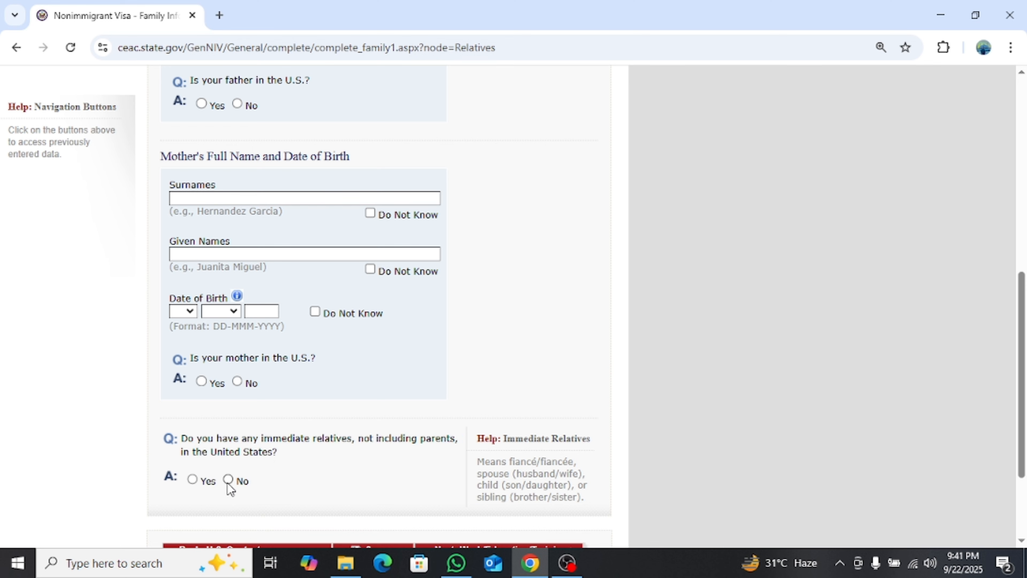
{"action": "scroll", "coordinate": [297, 469], "scroll_direction": "down", "scroll_amount": 3}
On the Present Work/Education page, set the primary occupation to BUSINESS
{"action": "left_click", "coordinate": [550, 421]}
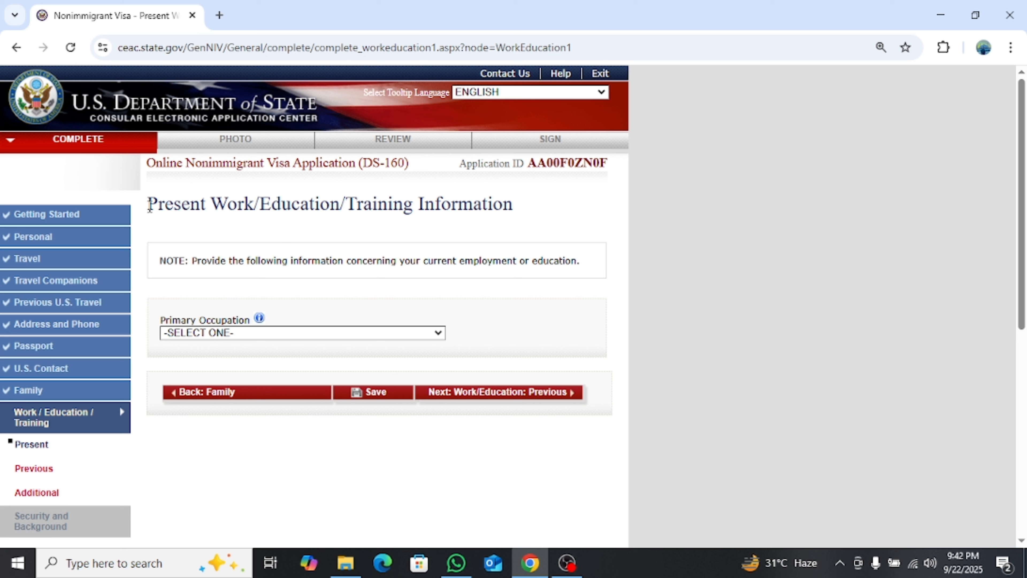
{"action": "left_click_drag", "start_coordinate": [150, 204], "coordinate": [548, 218]}
{"action": "left_click", "coordinate": [548, 218]}
{"action": "left_click", "coordinate": [223, 334]}
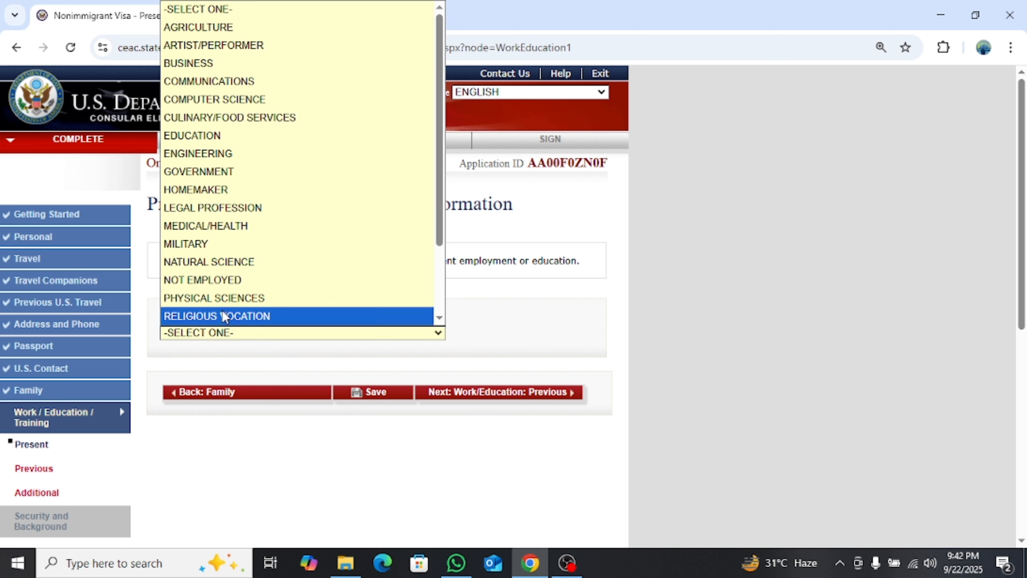
{"action": "left_click", "coordinate": [234, 64]}
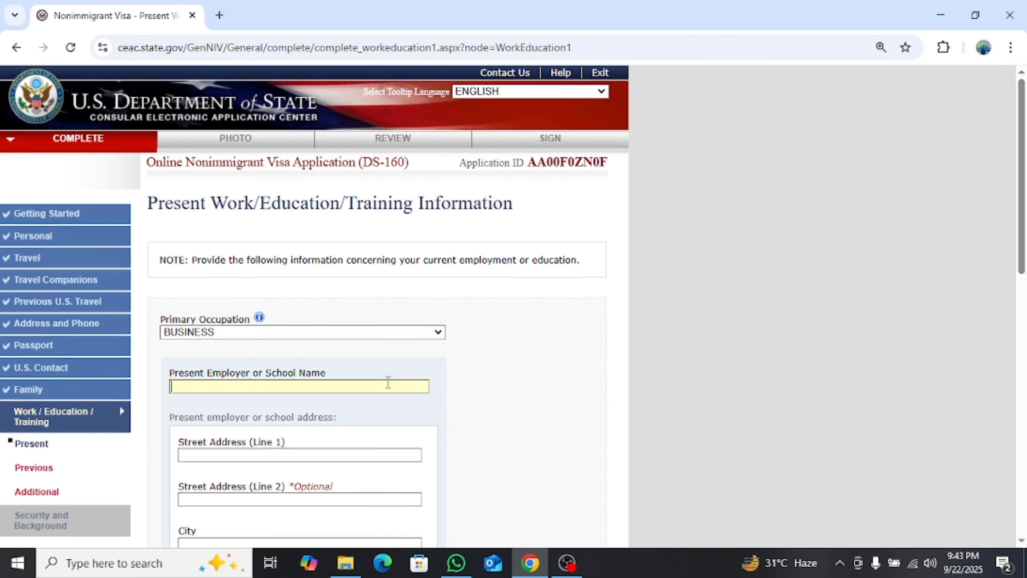
{"action": "scroll", "coordinate": [386, 382], "scroll_direction": "down", "scroll_amount": 1}
{"action": "left_click", "coordinate": [198, 311]}
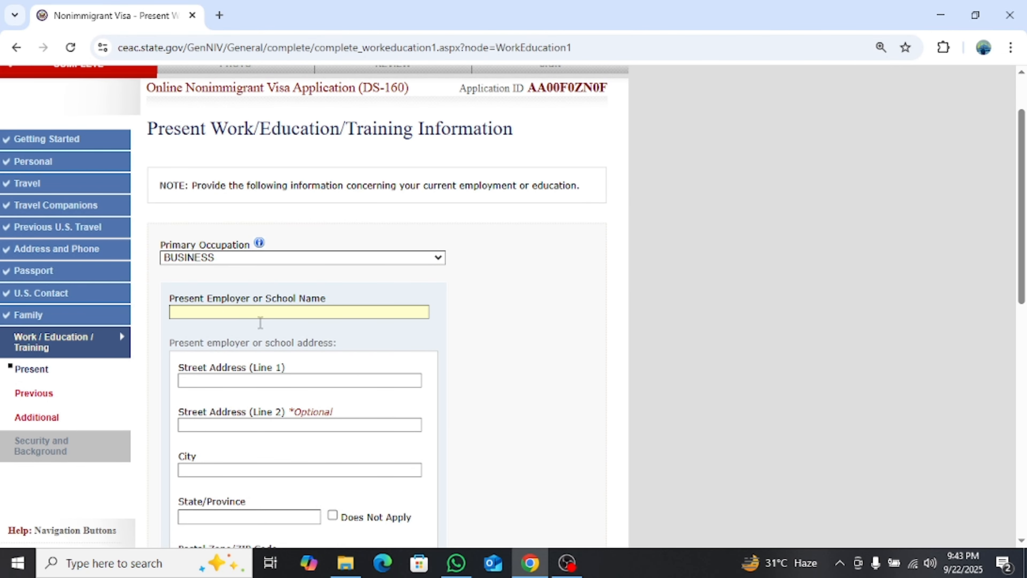
Set the employer's country/region to PAKISTAN
{"action": "scroll", "coordinate": [234, 413], "scroll_direction": "down", "scroll_amount": 2}
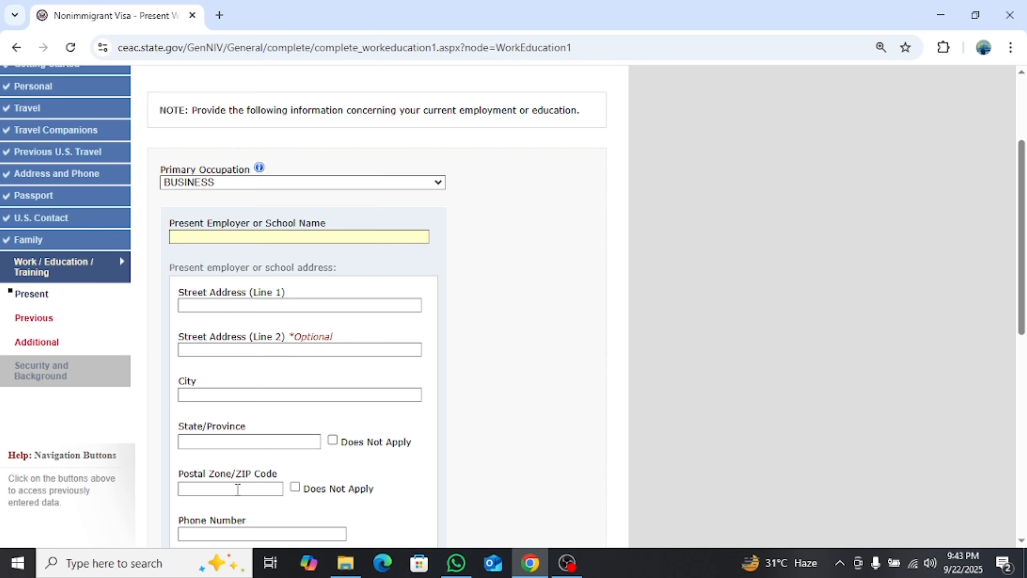
{"action": "scroll", "coordinate": [246, 490], "scroll_direction": "down", "scroll_amount": 3}
{"action": "scroll", "coordinate": [245, 487], "scroll_direction": "down", "scroll_amount": 3}
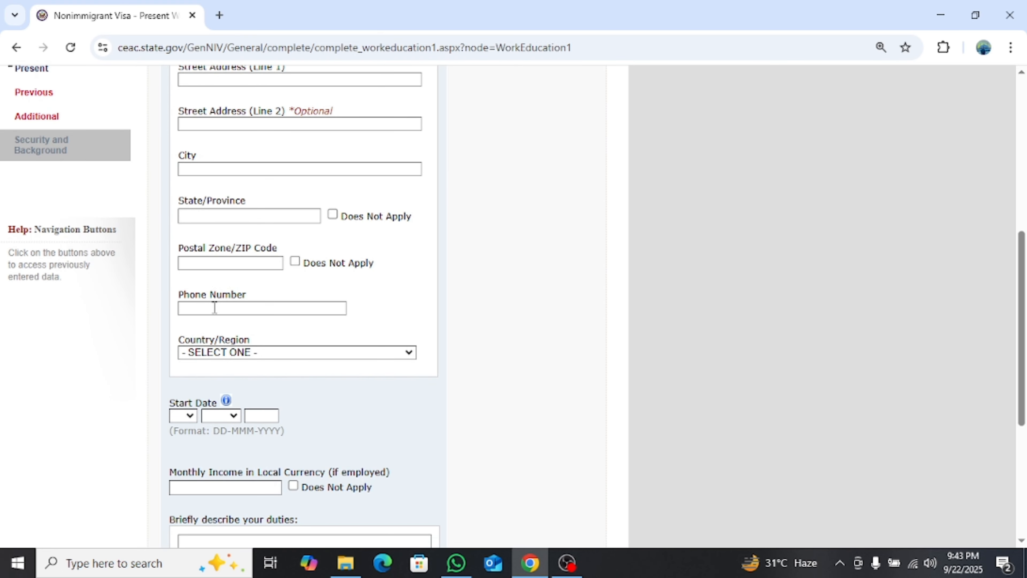
{"action": "left_click", "coordinate": [275, 352]}
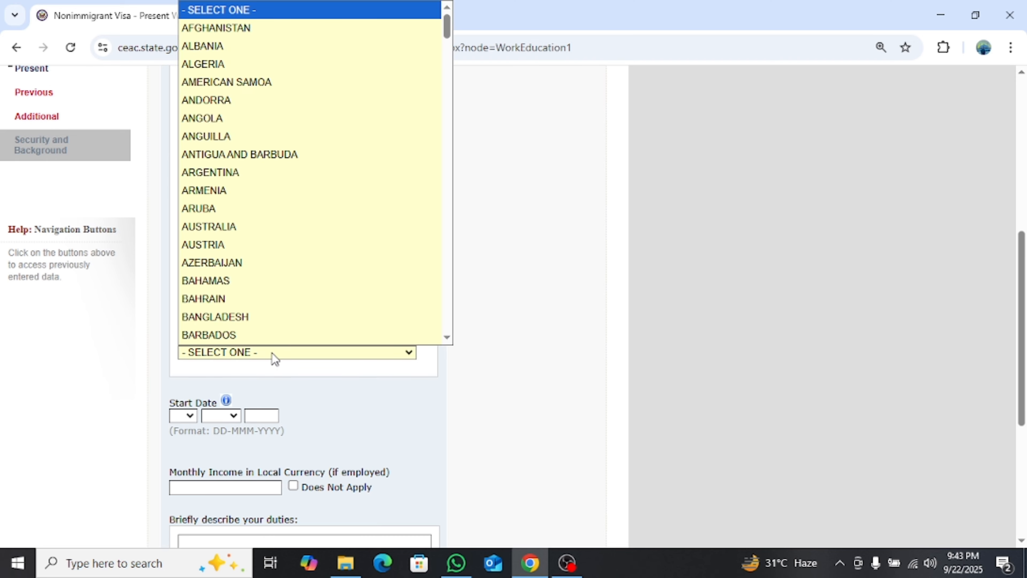
{"action": "key", "text": "p"}
{"action": "key", "text": "Return"}
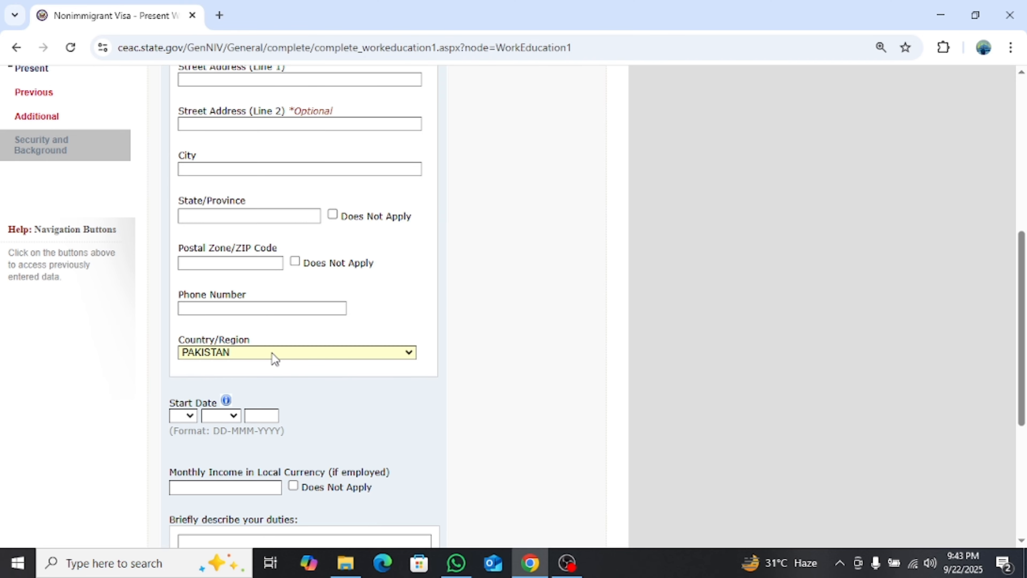
{"action": "scroll", "coordinate": [273, 358], "scroll_direction": "down", "scroll_amount": 2}
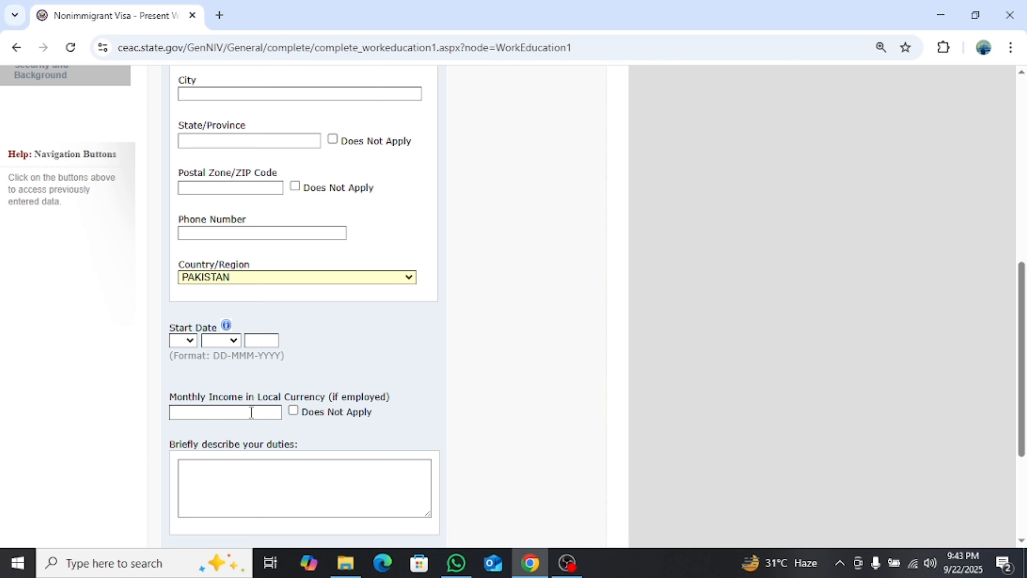
Mark monthly income as Does Not Apply and continue to the previous work page
{"action": "left_click", "coordinate": [295, 411]}
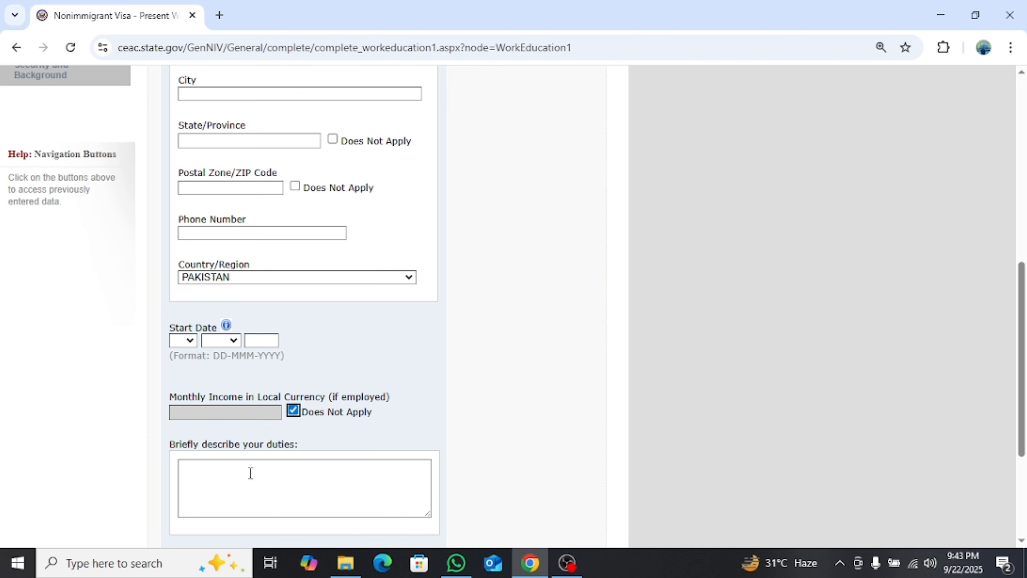
{"action": "left_click", "coordinate": [211, 472]}
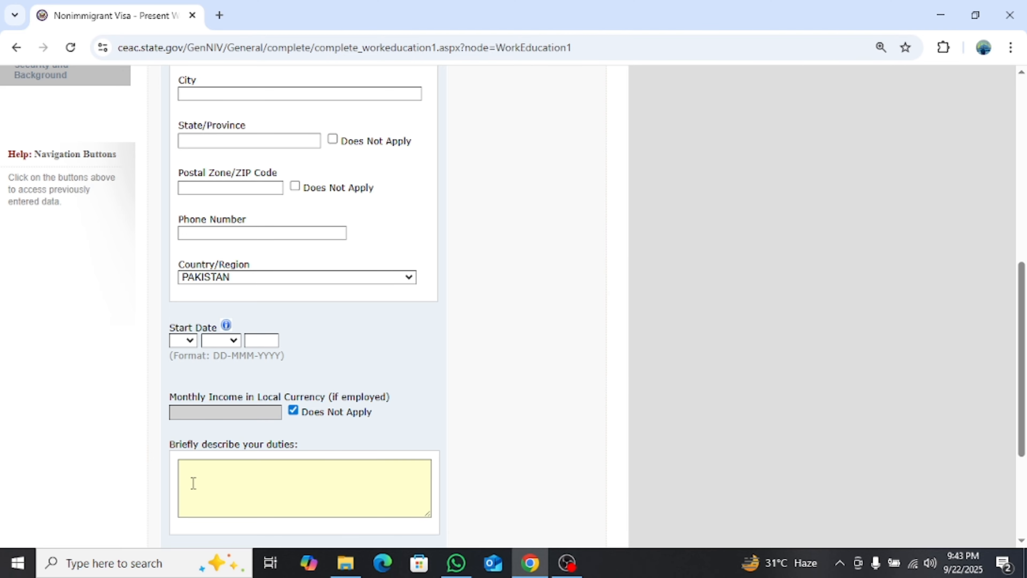
{"action": "scroll", "coordinate": [456, 434], "scroll_direction": "down", "scroll_amount": 5}
{"action": "left_click", "coordinate": [456, 429]}
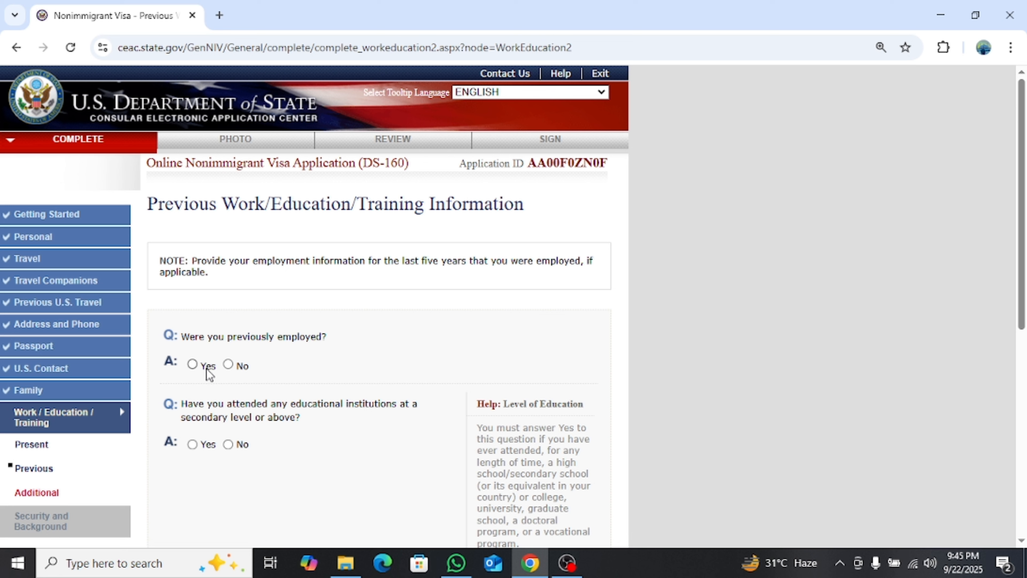
Answer No to prior employment and secondary education, then continue to the Additional page
{"action": "left_click", "coordinate": [228, 365]}
{"action": "left_click", "coordinate": [229, 445]}
{"action": "scroll", "coordinate": [356, 441], "scroll_direction": "down", "scroll_amount": 3}
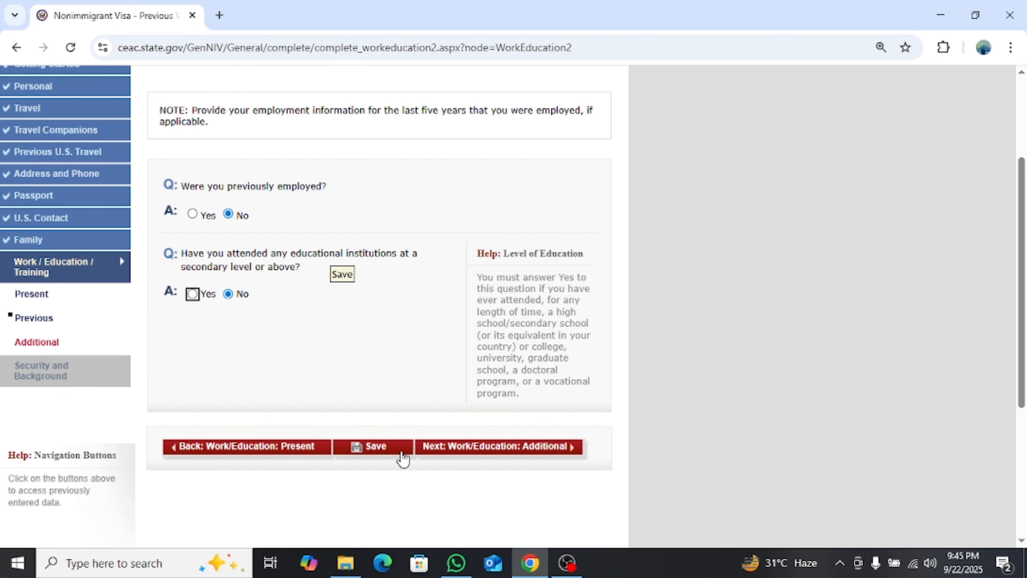
{"action": "left_click", "coordinate": [436, 447]}
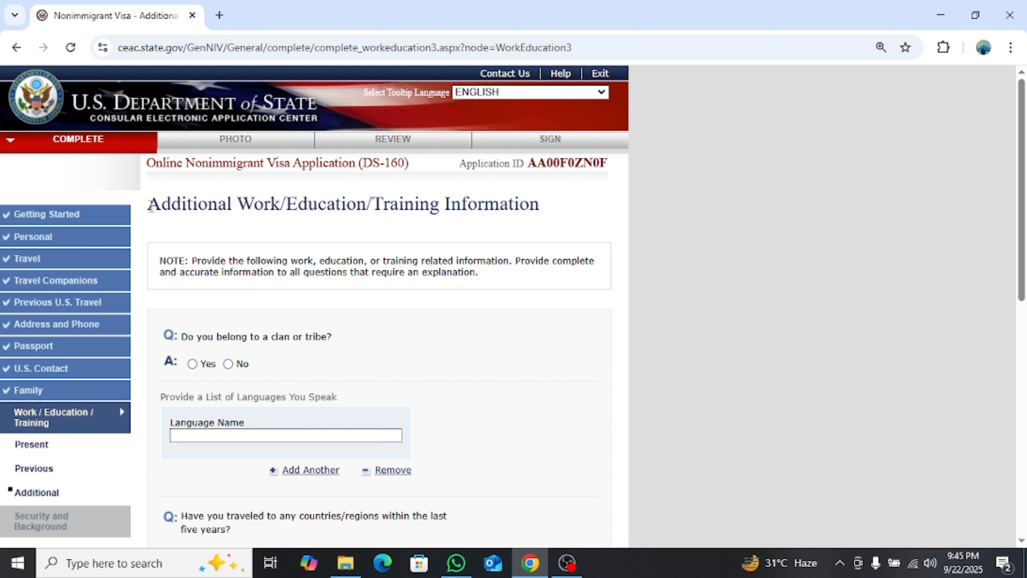
Answer No to belonging to a clan or tribe and enter ENGLISH as a spoken language
{"action": "left_click_drag", "start_coordinate": [151, 204], "coordinate": [561, 234]}
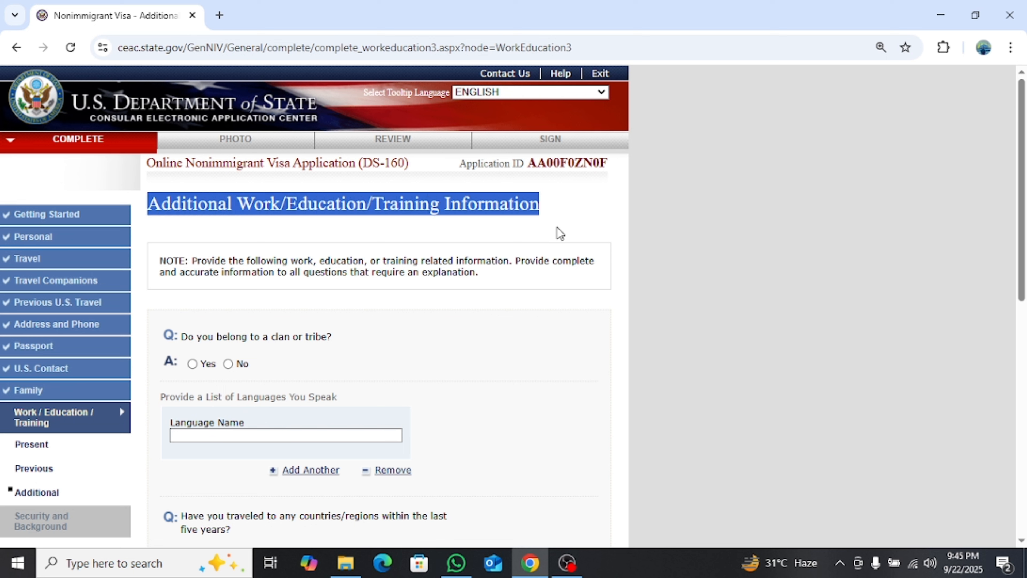
{"action": "left_click", "coordinate": [560, 234]}
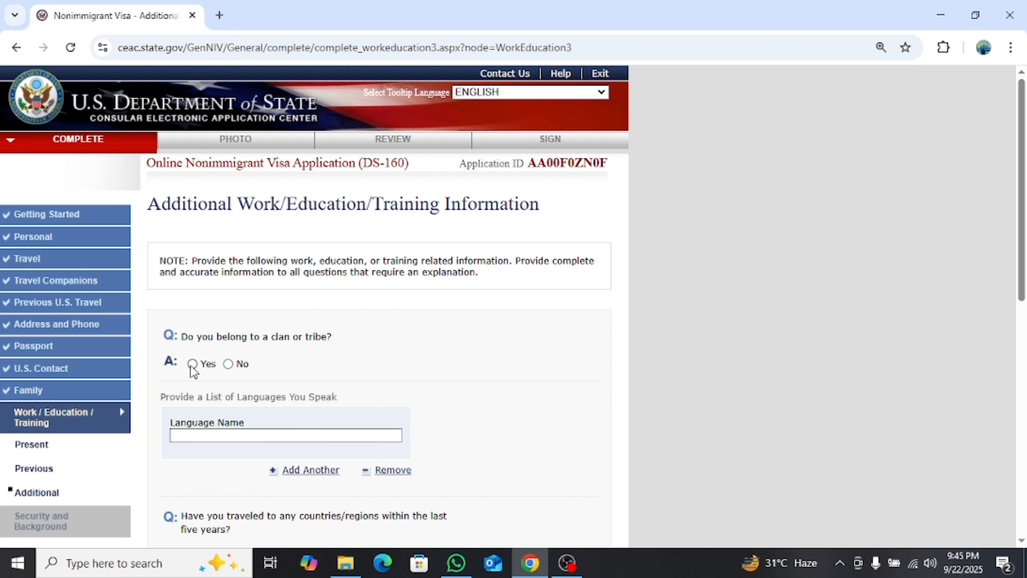
{"action": "left_click", "coordinate": [229, 364]}
{"action": "scroll", "coordinate": [254, 410], "scroll_direction": "down", "scroll_amount": 2}
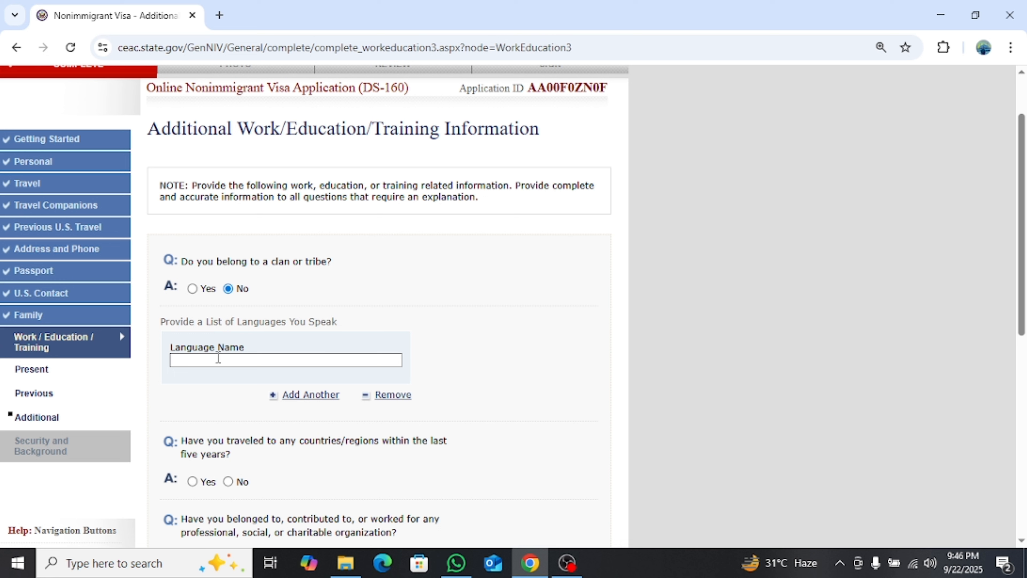
{"action": "left_click", "coordinate": [218, 357]}
{"action": "left_click", "coordinate": [274, 394]}
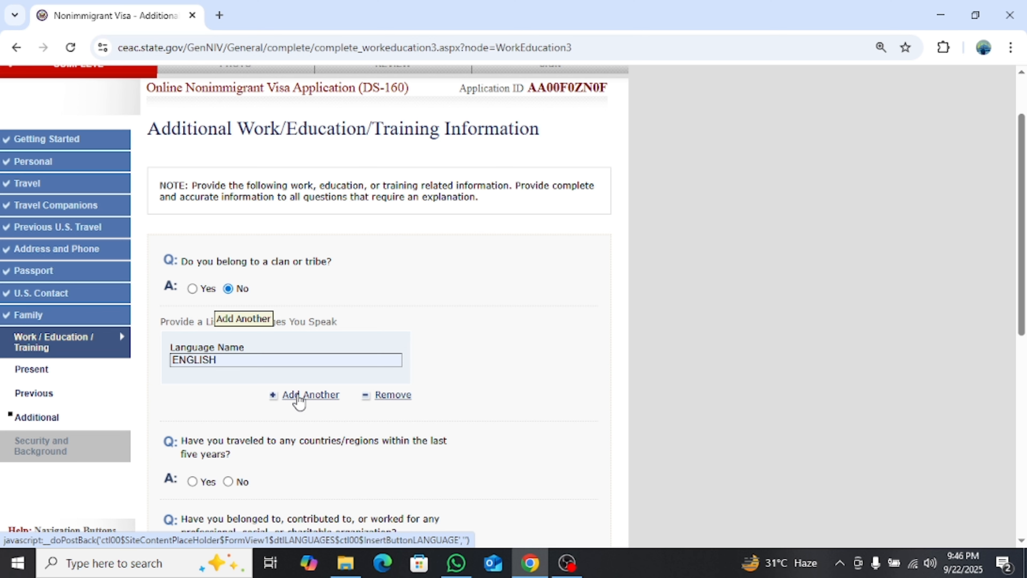
Answer No to travel in the last five years and to organization membership
{"action": "scroll", "coordinate": [299, 398], "scroll_direction": "down", "scroll_amount": 3}
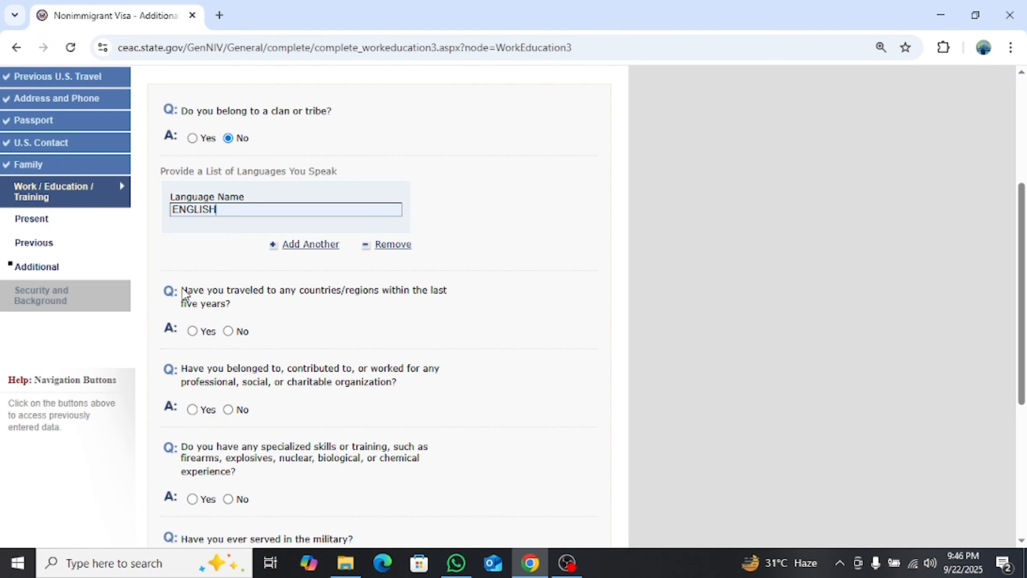
{"action": "left_click_drag", "start_coordinate": [182, 291], "coordinate": [247, 317]}
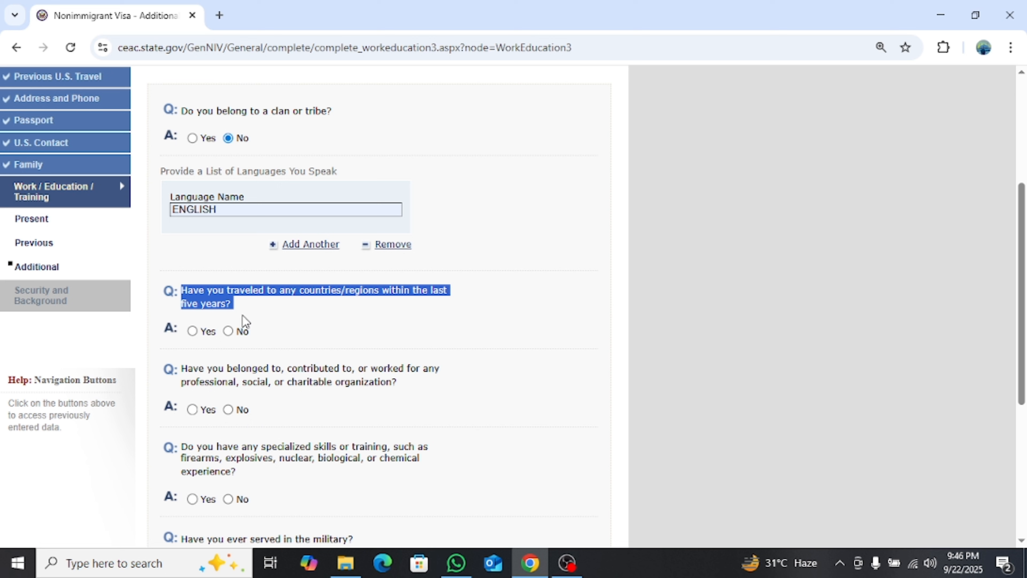
{"action": "left_click", "coordinate": [303, 356]}
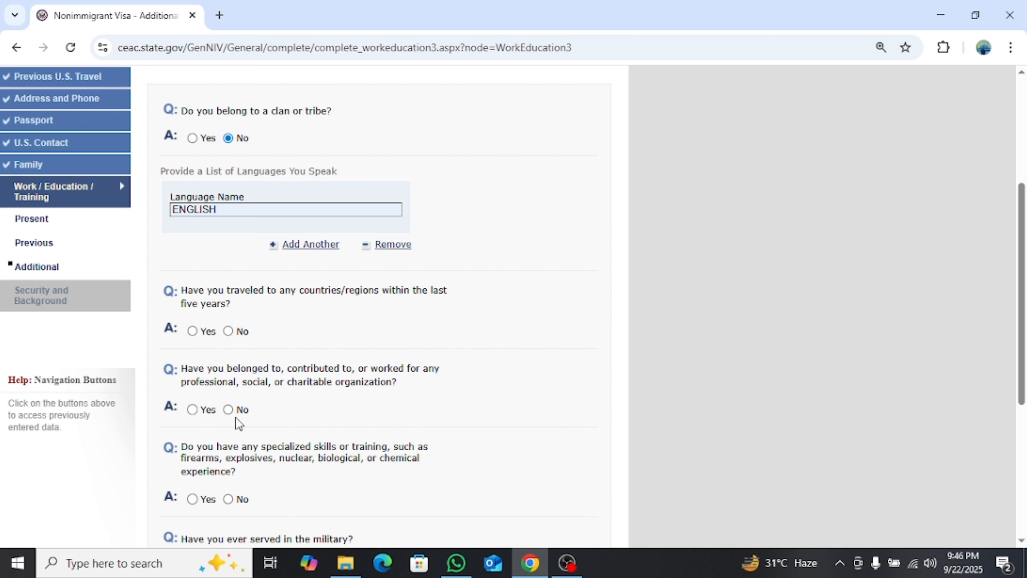
{"action": "left_click", "coordinate": [229, 331]}
{"action": "left_click", "coordinate": [229, 410]}
Answer No to specialized skills, military service and paramilitary questions, then continue to Security and Background
{"action": "scroll", "coordinate": [286, 428], "scroll_direction": "down", "scroll_amount": 1}
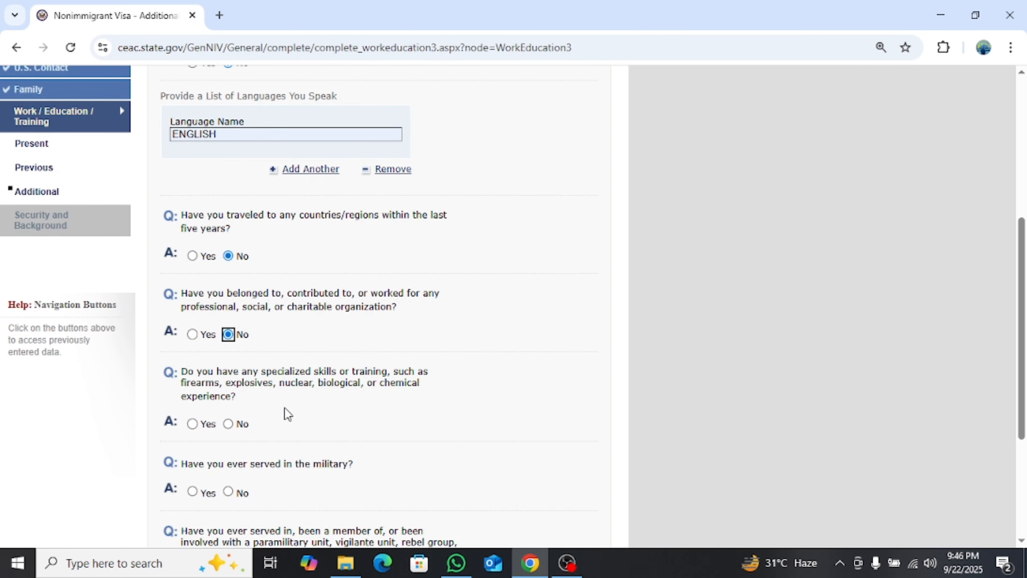
{"action": "scroll", "coordinate": [287, 415], "scroll_direction": "up", "scroll_amount": 5}
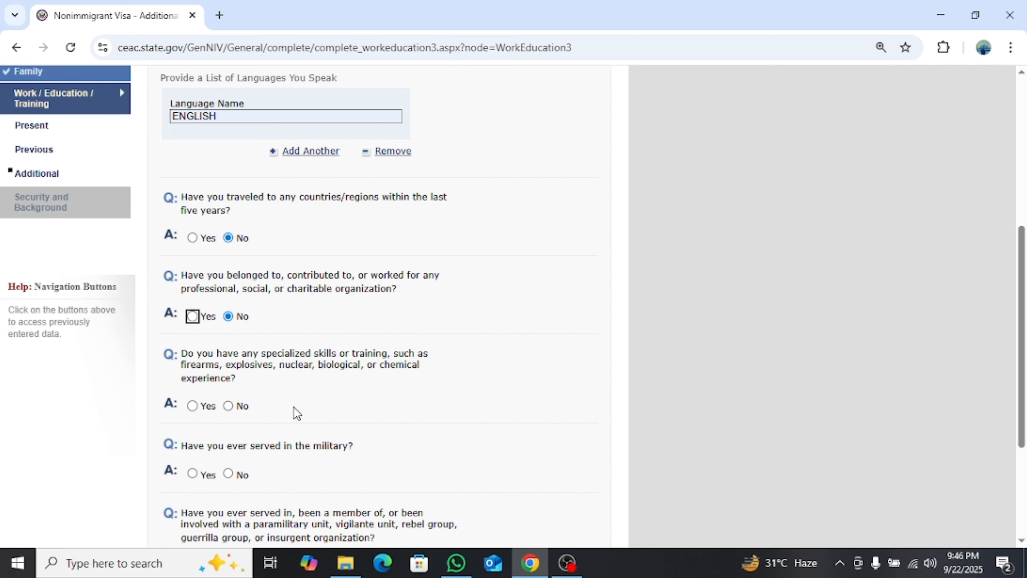
{"action": "scroll", "coordinate": [294, 408], "scroll_direction": "down", "scroll_amount": 2}
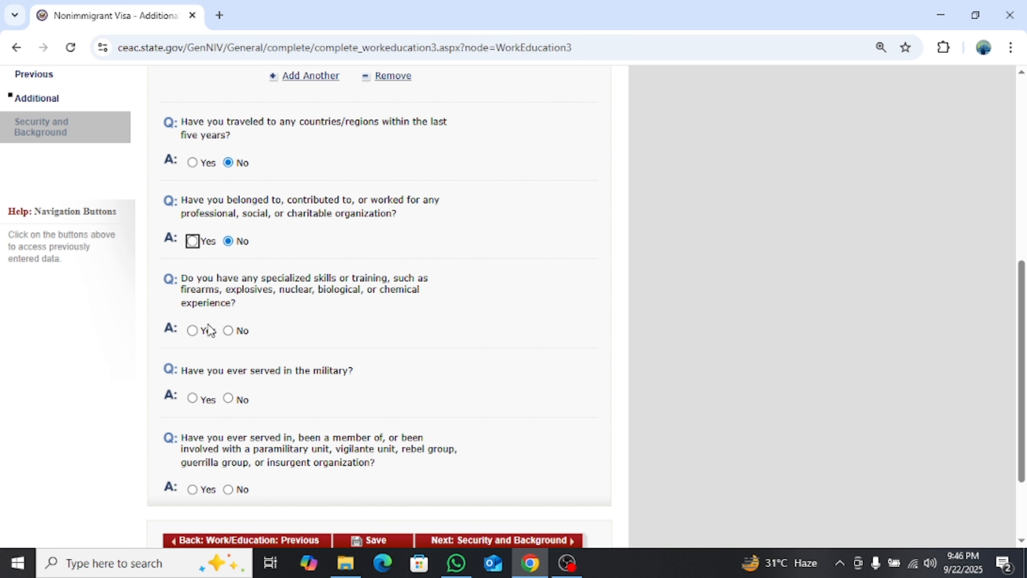
{"action": "left_click", "coordinate": [229, 331]}
{"action": "left_click", "coordinate": [229, 399]}
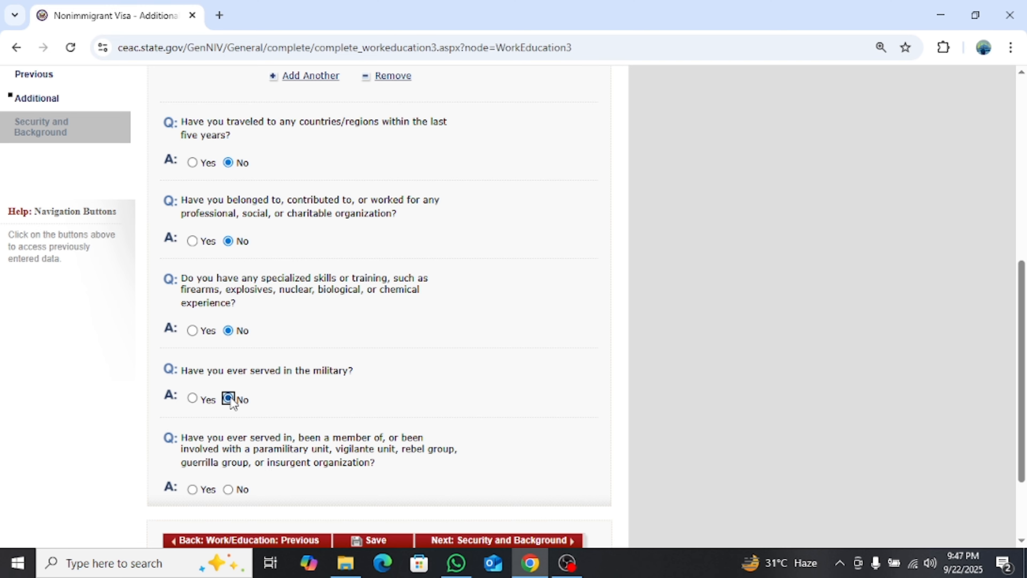
{"action": "scroll", "coordinate": [463, 467], "scroll_direction": "up", "scroll_amount": 3}
{"action": "scroll", "coordinate": [463, 468], "scroll_direction": "down", "scroll_amount": 5}
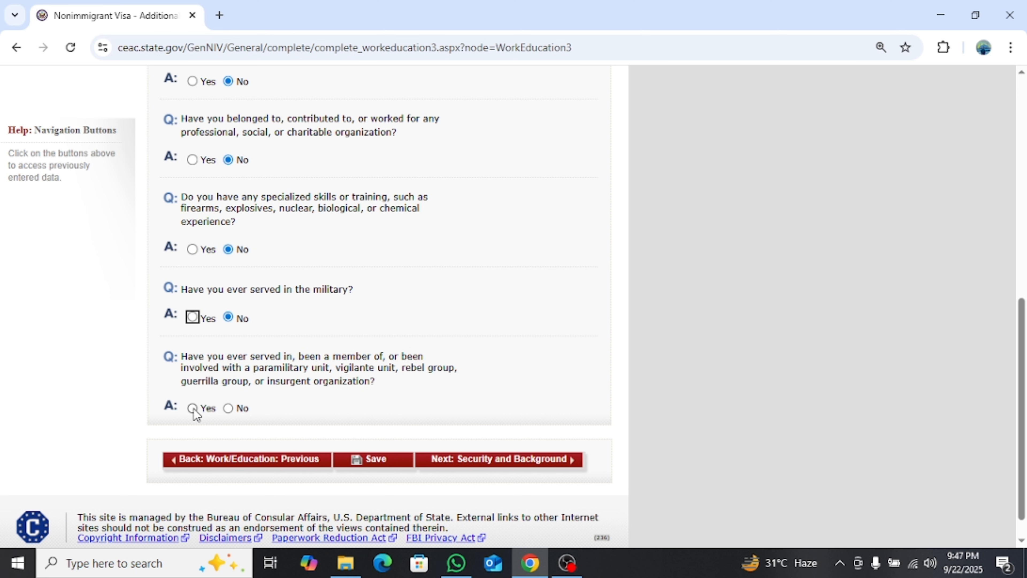
{"action": "left_click", "coordinate": [229, 410]}
{"action": "left_click", "coordinate": [466, 465]}
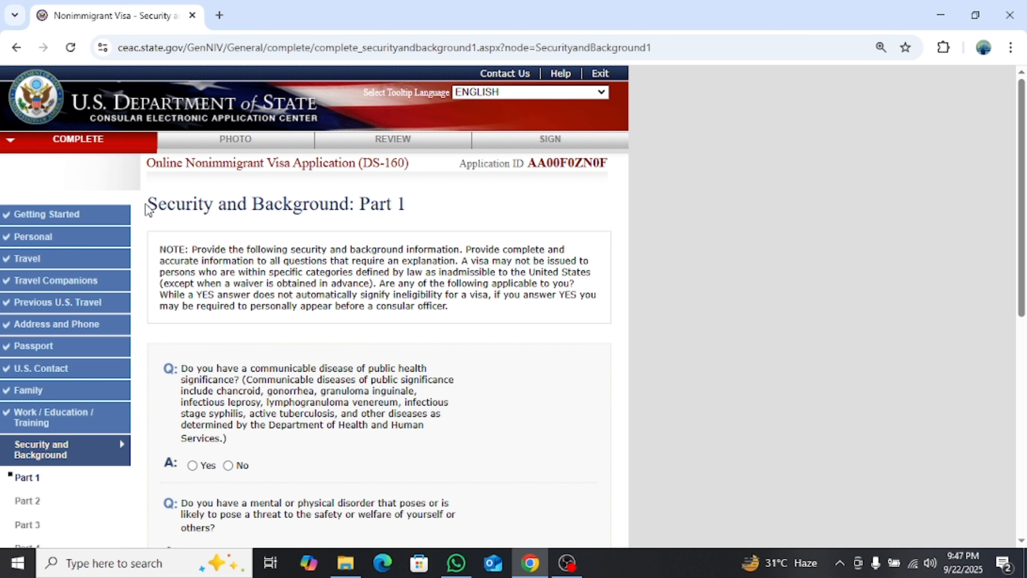
Answer No to communicable disease, mental or physical disorder and drug abuse, then continue to Part 2
{"action": "left_click_drag", "start_coordinate": [146, 209], "coordinate": [414, 226]}
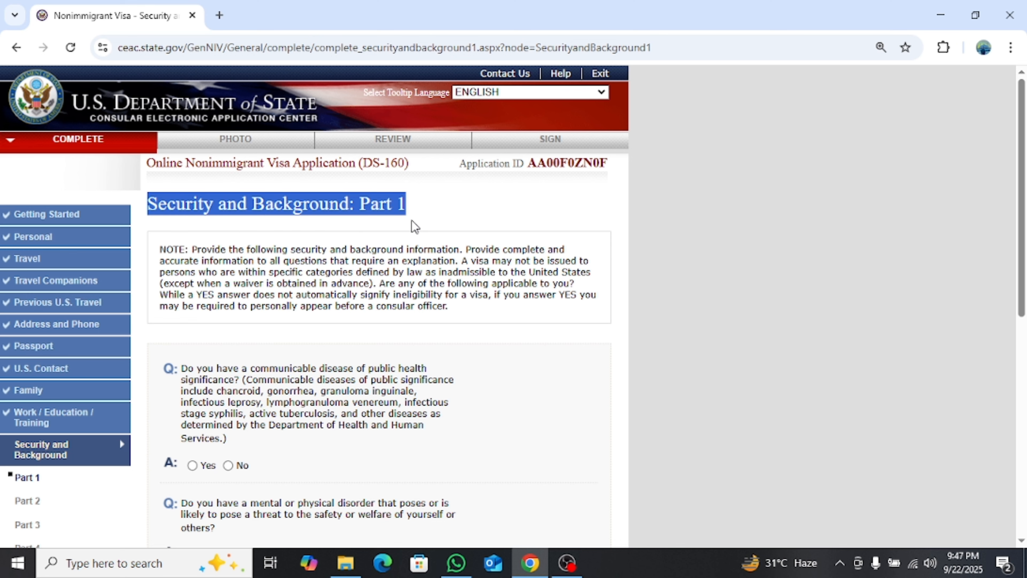
{"action": "left_click", "coordinate": [432, 215]}
{"action": "scroll", "coordinate": [430, 214], "scroll_direction": "down", "scroll_amount": 2}
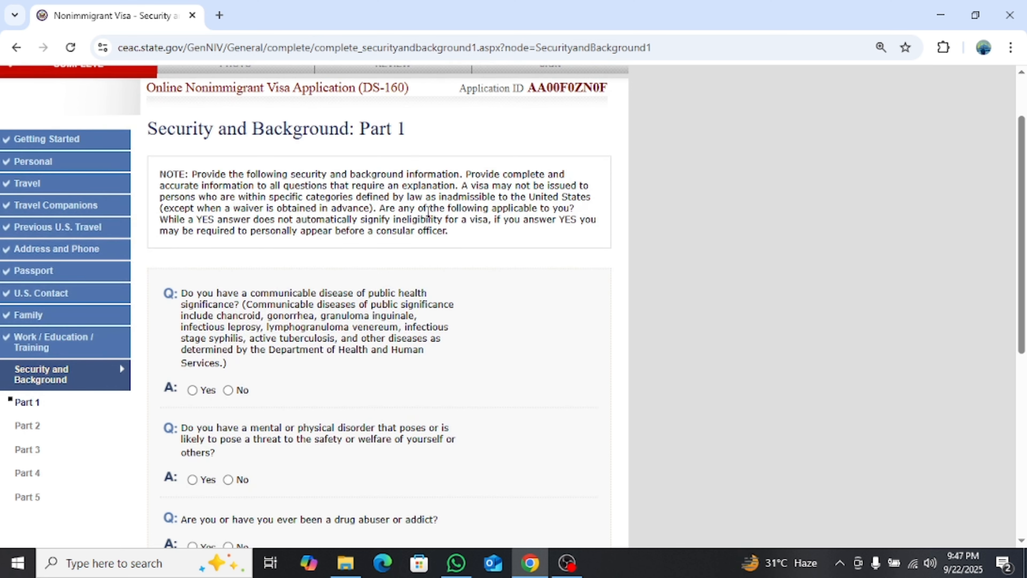
{"action": "scroll", "coordinate": [429, 213], "scroll_direction": "down", "scroll_amount": 4}
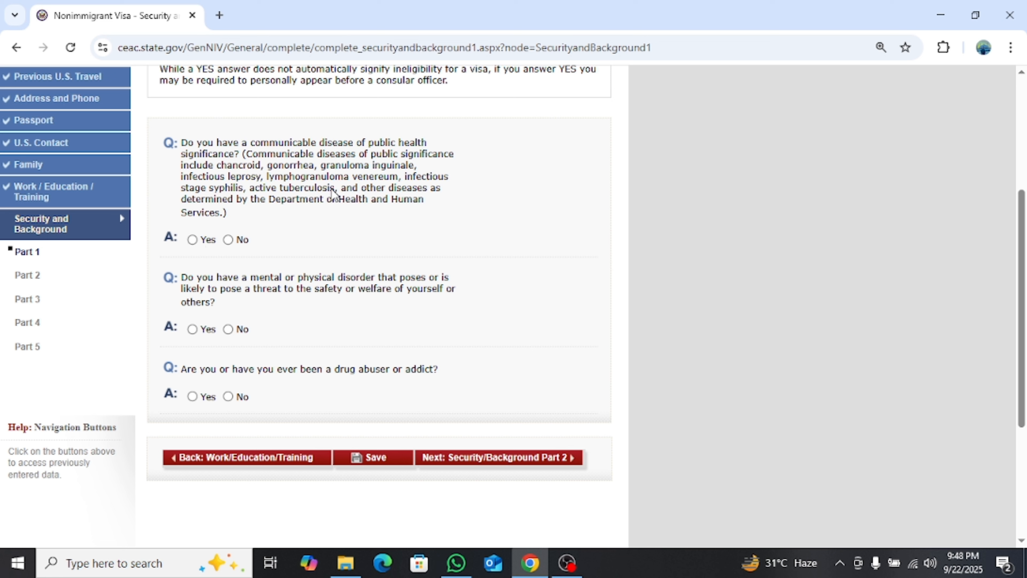
{"action": "left_click", "coordinate": [233, 240]}
{"action": "left_click", "coordinate": [230, 330]}
{"action": "left_click", "coordinate": [228, 397]}
{"action": "left_click", "coordinate": [505, 461]}
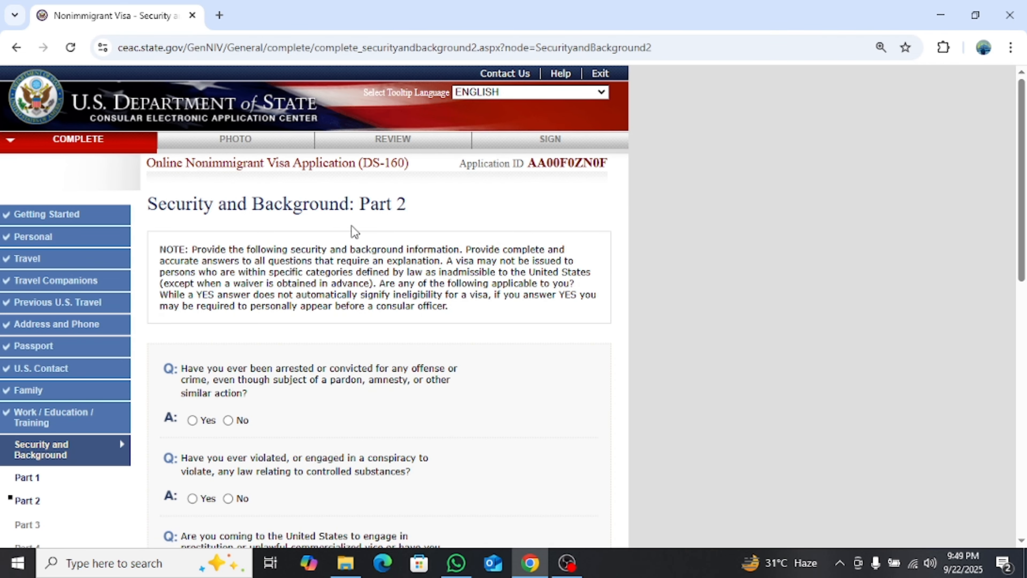
Answer No to arrest, controlled substances, prostitution, money laundering and both human trafficking questions
{"action": "scroll", "coordinate": [372, 226], "scroll_direction": "down", "scroll_amount": 3}
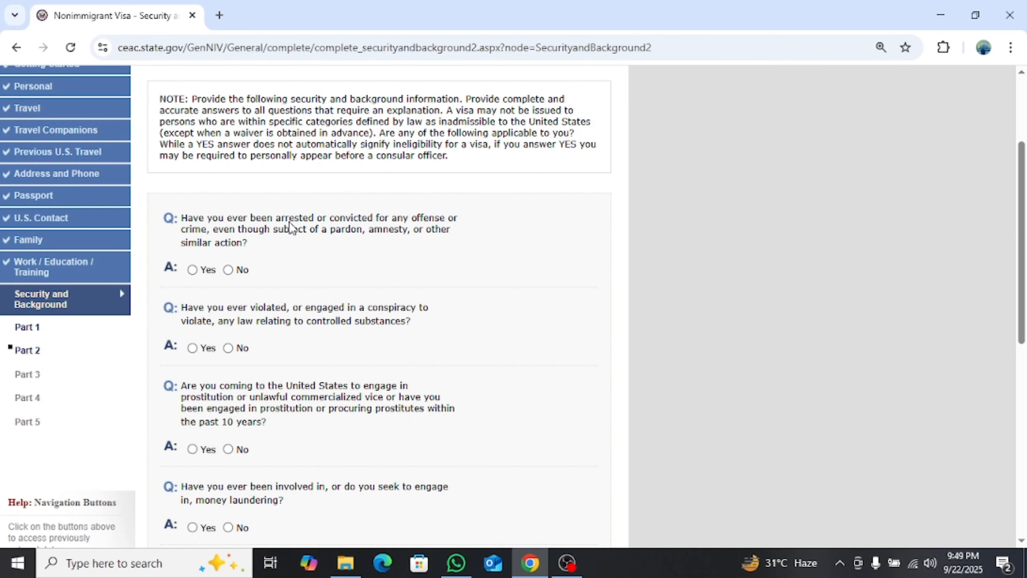
{"action": "left_click", "coordinate": [228, 270]}
{"action": "left_click", "coordinate": [228, 348]}
{"action": "scroll", "coordinate": [339, 356], "scroll_direction": "down", "scroll_amount": 1}
{"action": "scroll", "coordinate": [339, 356], "scroll_direction": "down", "scroll_amount": 2}
{"action": "left_click", "coordinate": [228, 298]}
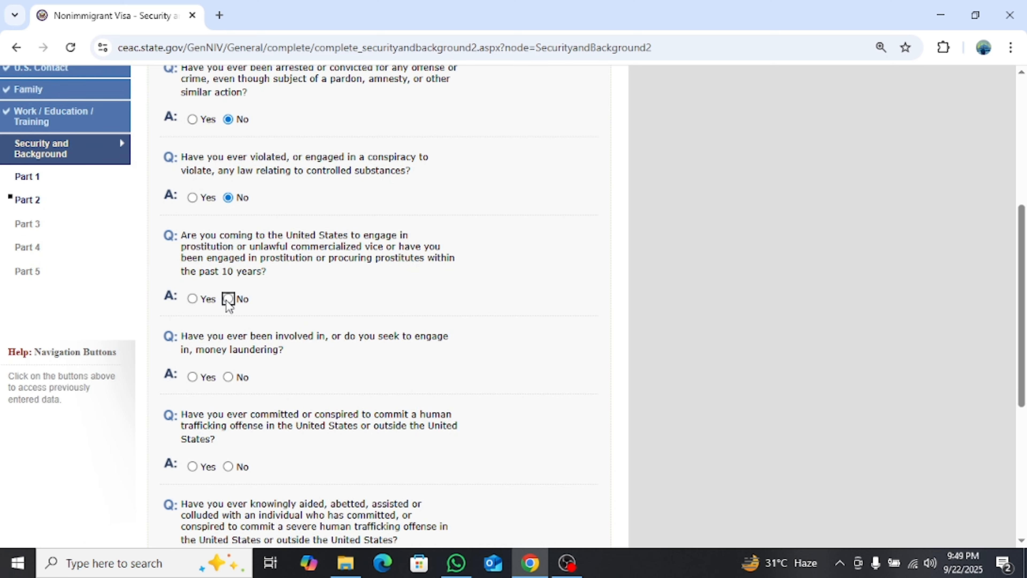
{"action": "left_click", "coordinate": [228, 377]}
{"action": "left_click", "coordinate": [228, 467]}
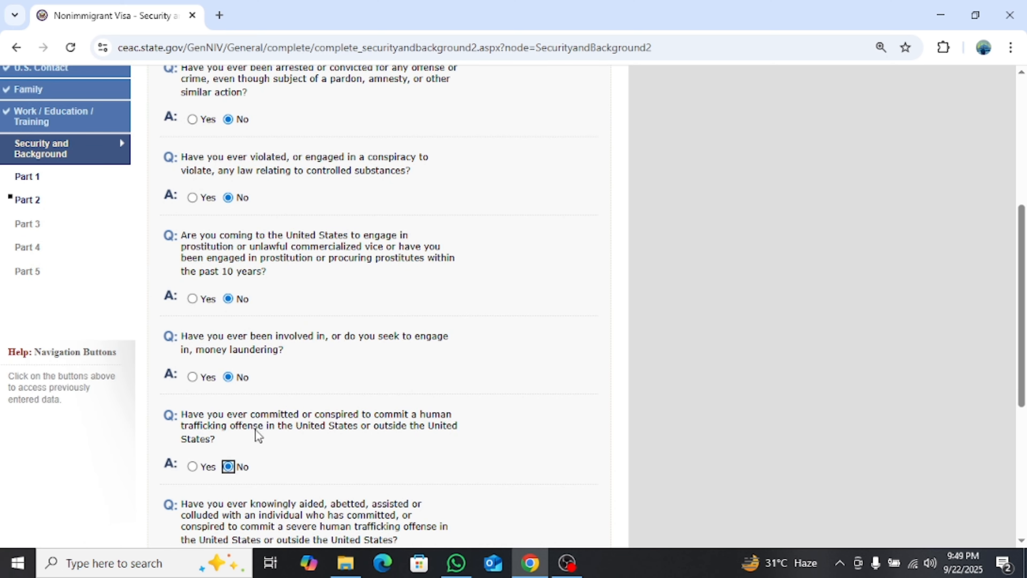
{"action": "scroll", "coordinate": [267, 405], "scroll_direction": "down", "scroll_amount": 3}
{"action": "left_click", "coordinate": [228, 417]}
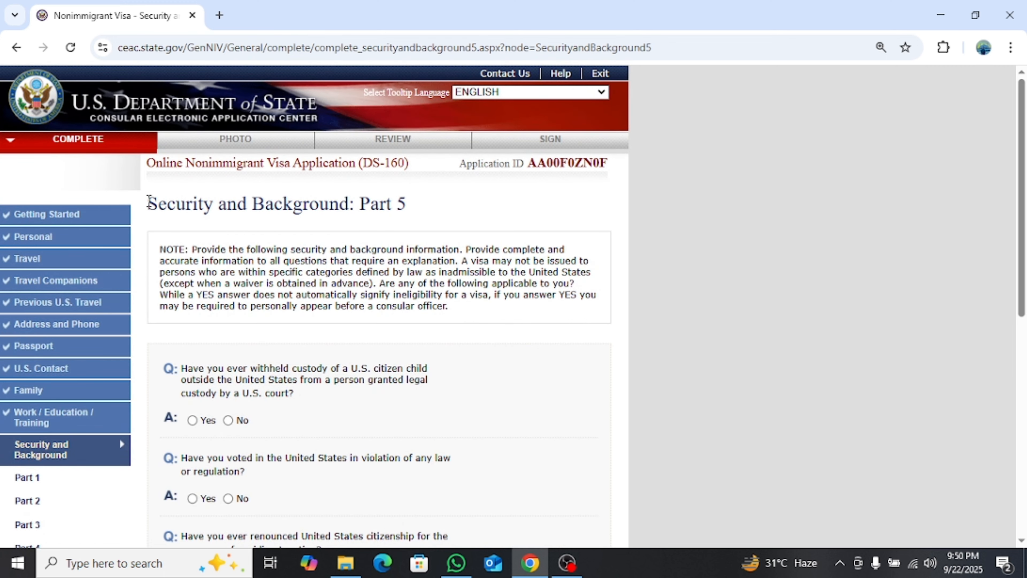
Answer No to the child custody, unlawful voting and renounced citizenship questions, then continue to Photo
{"action": "left_click_drag", "start_coordinate": [147, 203], "coordinate": [432, 215]}
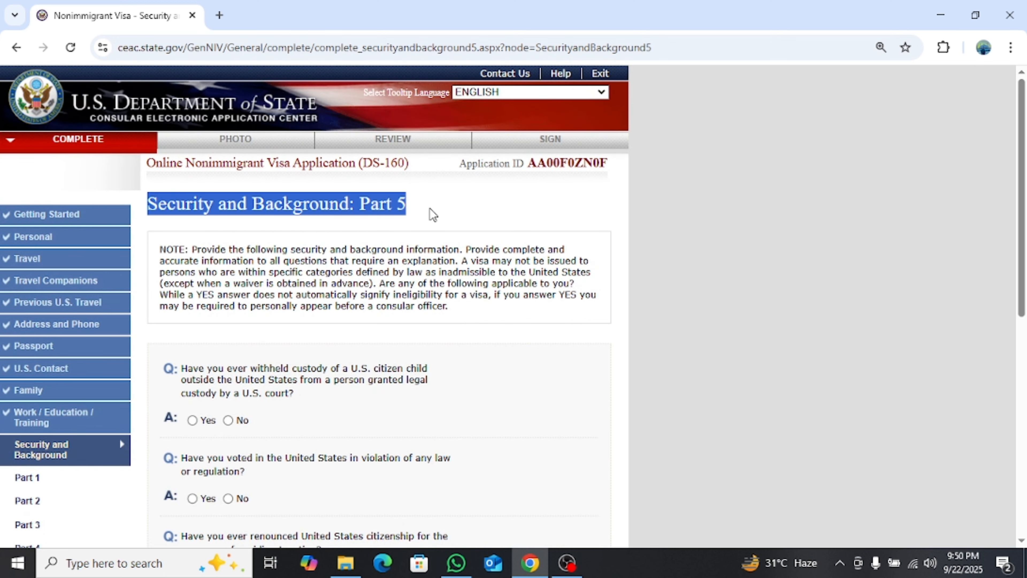
{"action": "left_click", "coordinate": [432, 215]}
{"action": "scroll", "coordinate": [405, 245], "scroll_direction": "down", "scroll_amount": 5}
{"action": "left_click", "coordinate": [228, 194]}
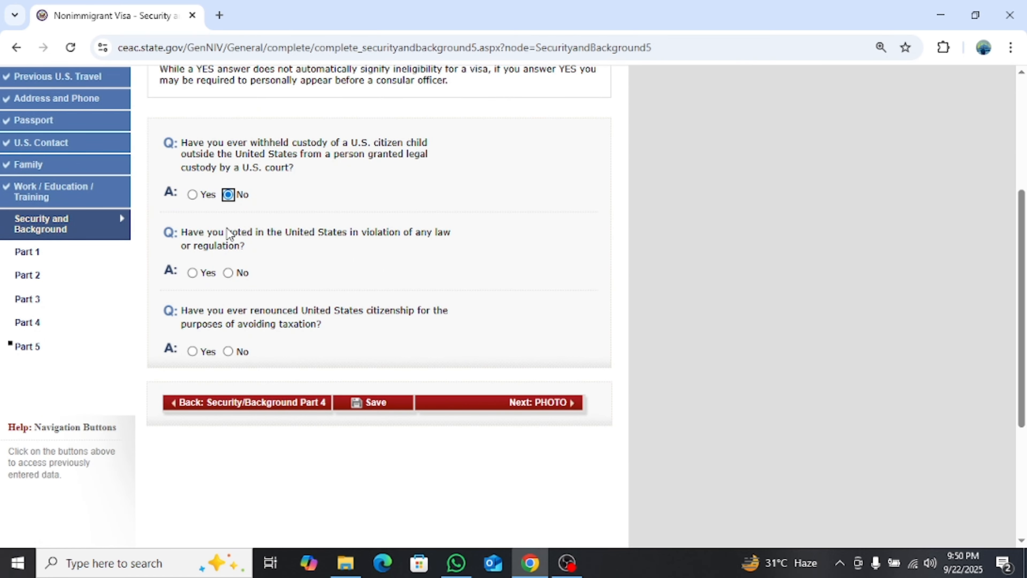
{"action": "left_click", "coordinate": [228, 272]}
{"action": "left_click", "coordinate": [229, 351]}
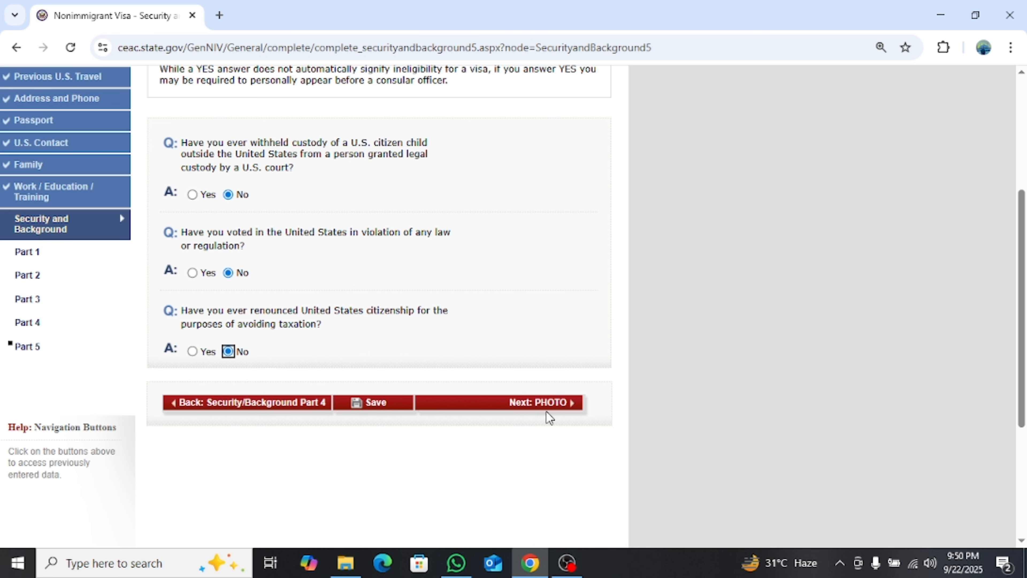
{"action": "left_click", "coordinate": [554, 408]}
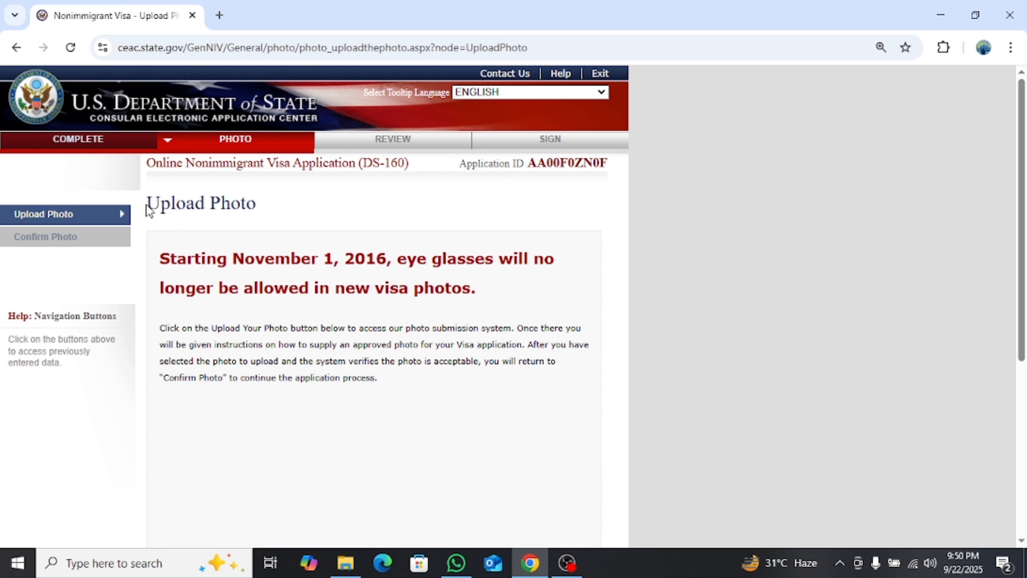
Launch the photo submission system with the Upload Your Photo button
{"action": "left_click_drag", "start_coordinate": [148, 211], "coordinate": [257, 211]}
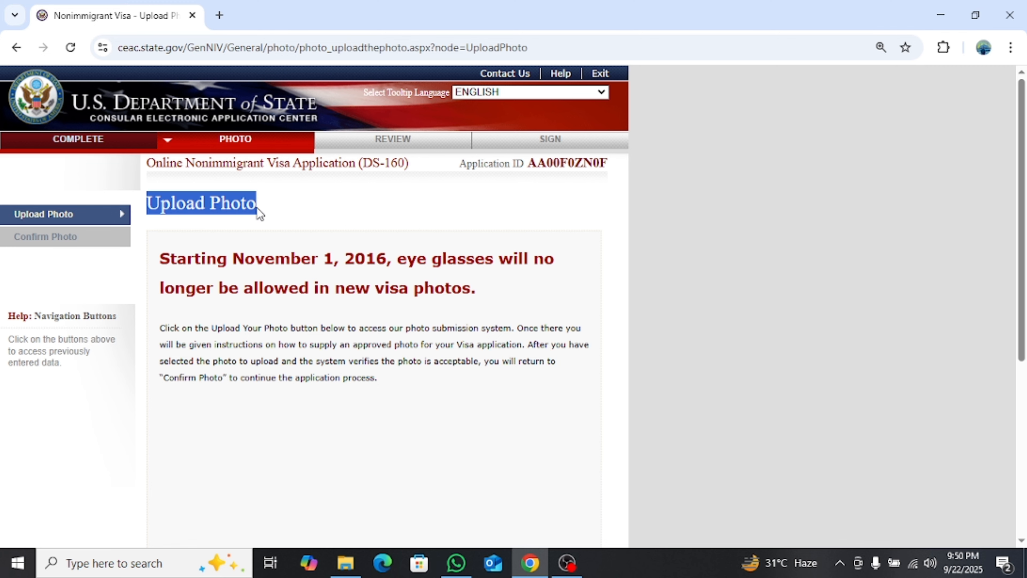
{"action": "left_click", "coordinate": [305, 202]}
{"action": "scroll", "coordinate": [306, 203], "scroll_direction": "down", "scroll_amount": 5}
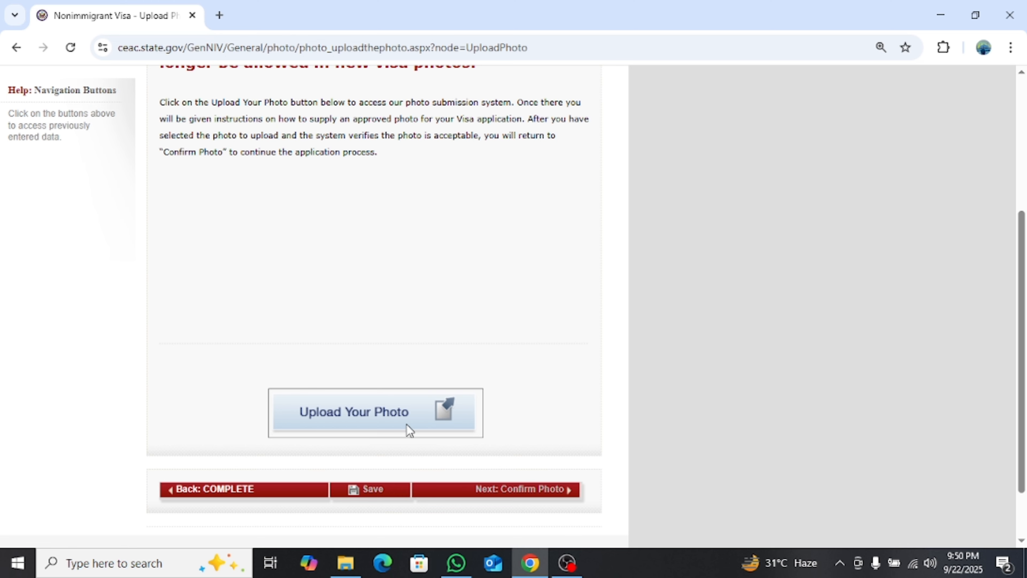
{"action": "left_click", "coordinate": [392, 411]}
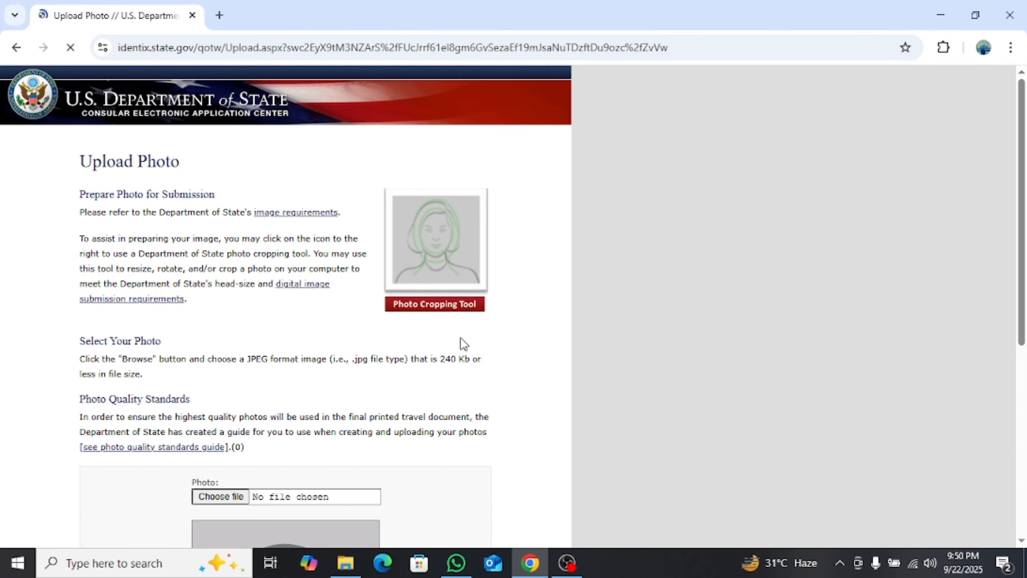
Open the photo file chooser and cancel it without selecting any photo file
{"action": "scroll", "coordinate": [415, 358], "scroll_direction": "down", "scroll_amount": 3}
{"action": "scroll", "coordinate": [319, 365], "scroll_direction": "down", "scroll_amount": 3}
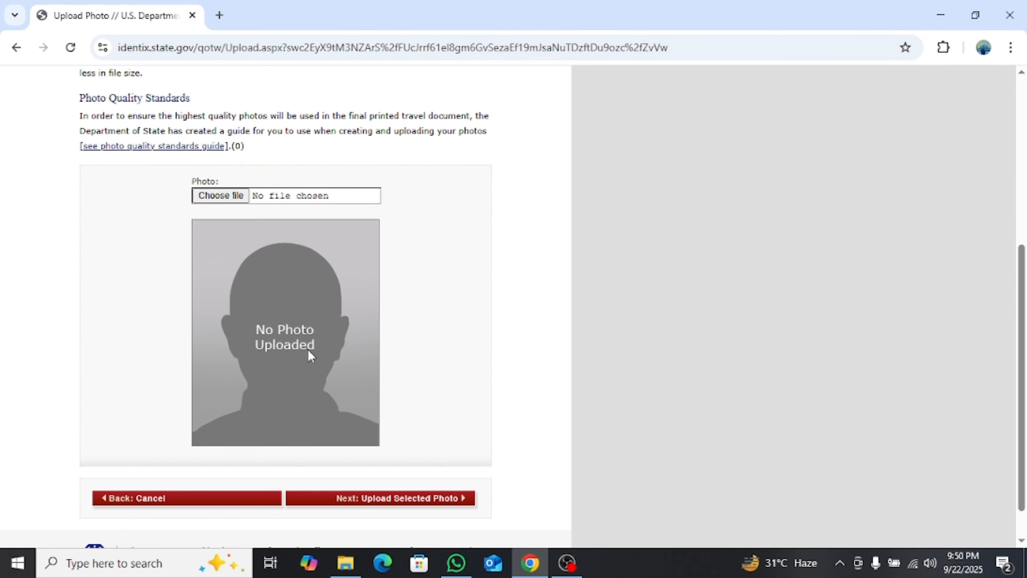
{"action": "left_click", "coordinate": [219, 198]}
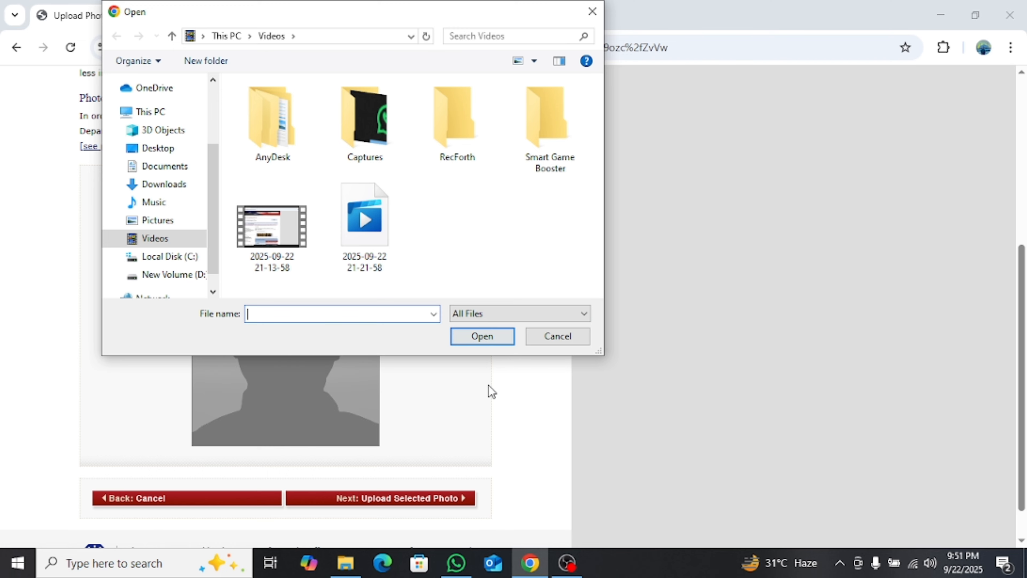
{"action": "left_click", "coordinate": [564, 340]}
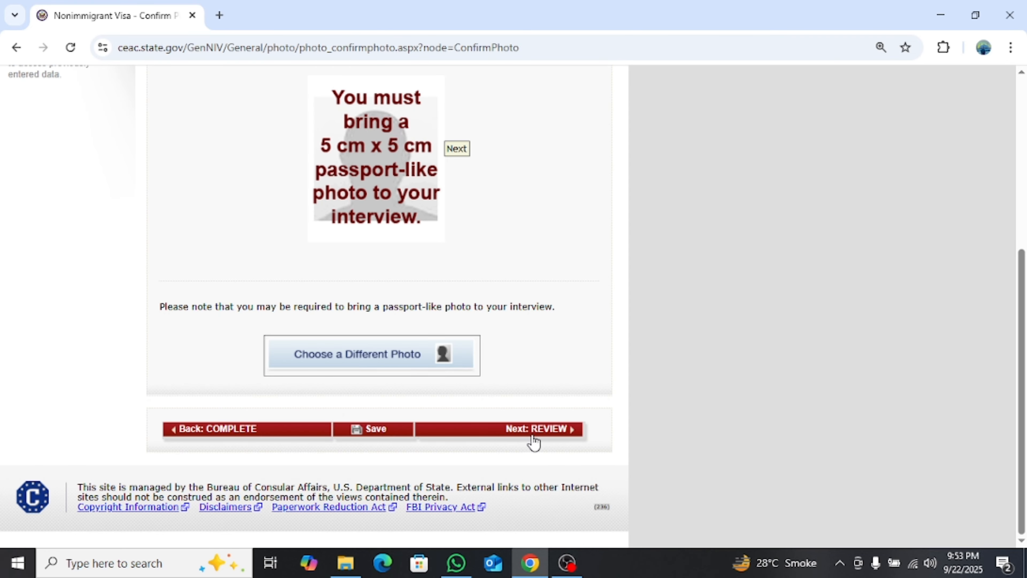
Go on to the Review page, confirming Leave in the 'Leave site?' prompt
{"action": "left_click", "coordinate": [543, 434]}
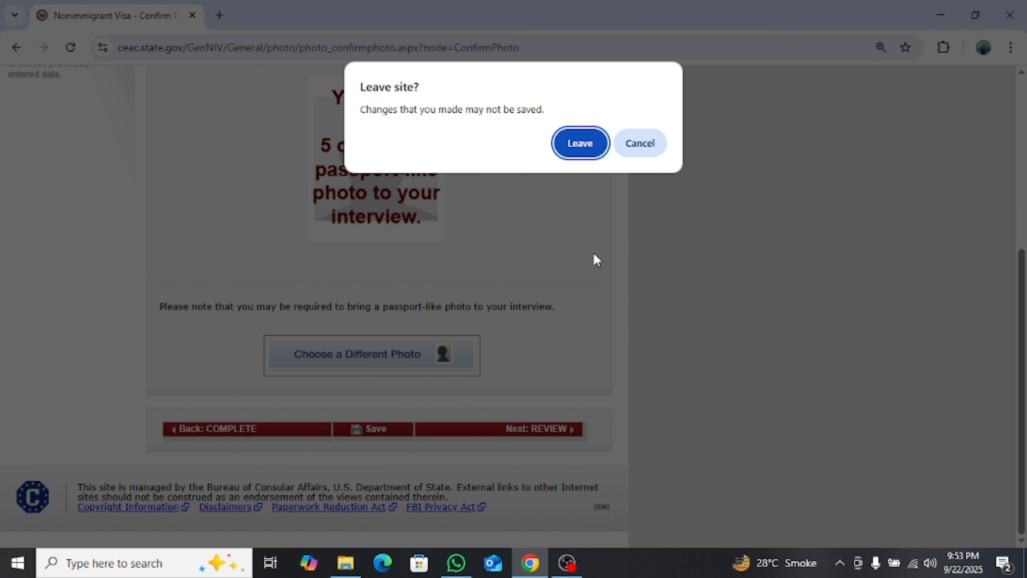
{"action": "left_click", "coordinate": [591, 148]}
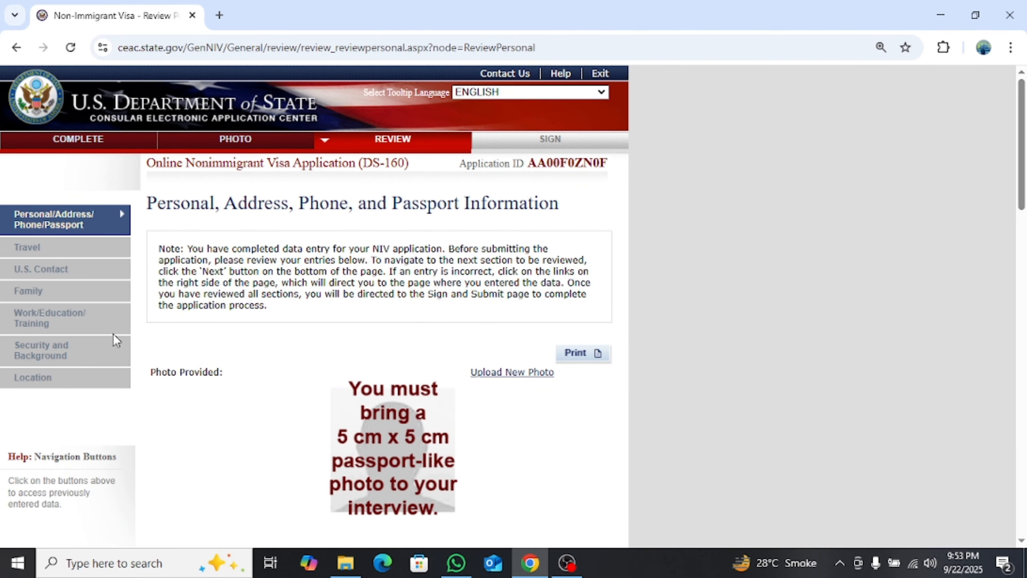
{"action": "scroll", "coordinate": [484, 289], "scroll_direction": "down", "scroll_amount": 2}
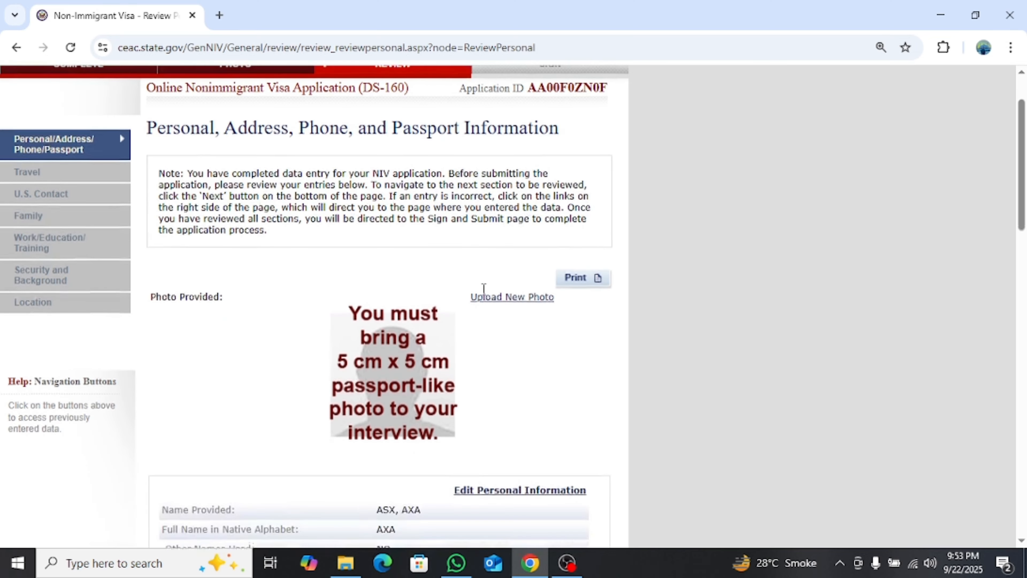
{"action": "scroll", "coordinate": [483, 288], "scroll_direction": "down", "scroll_amount": 12}
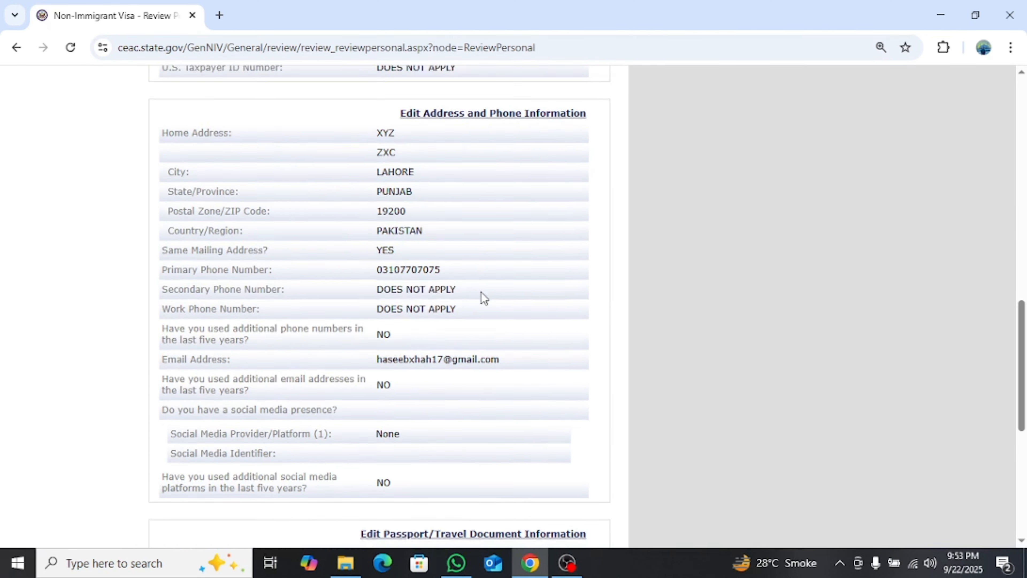
{"action": "scroll", "coordinate": [484, 297], "scroll_direction": "up", "scroll_amount": 20}
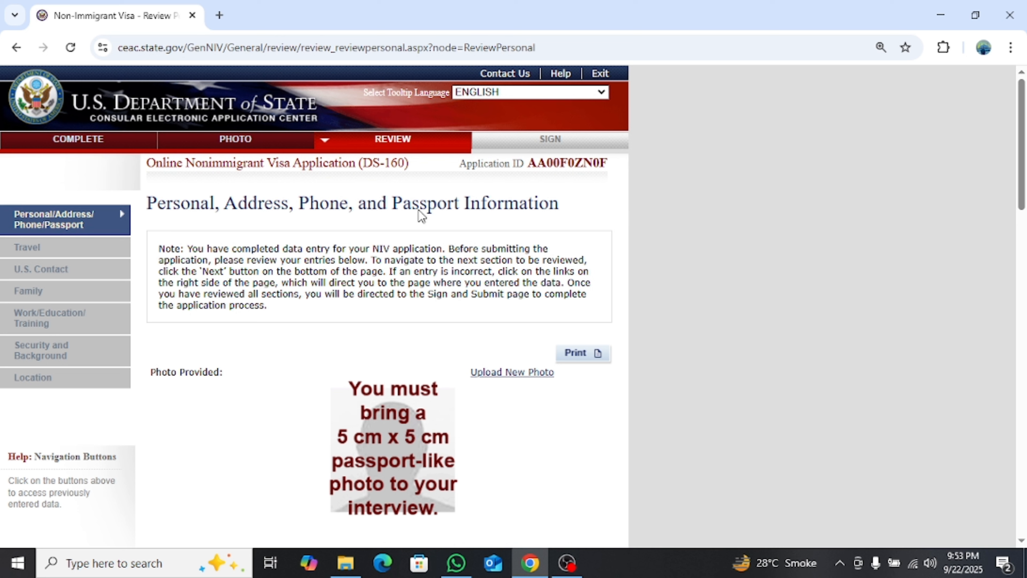